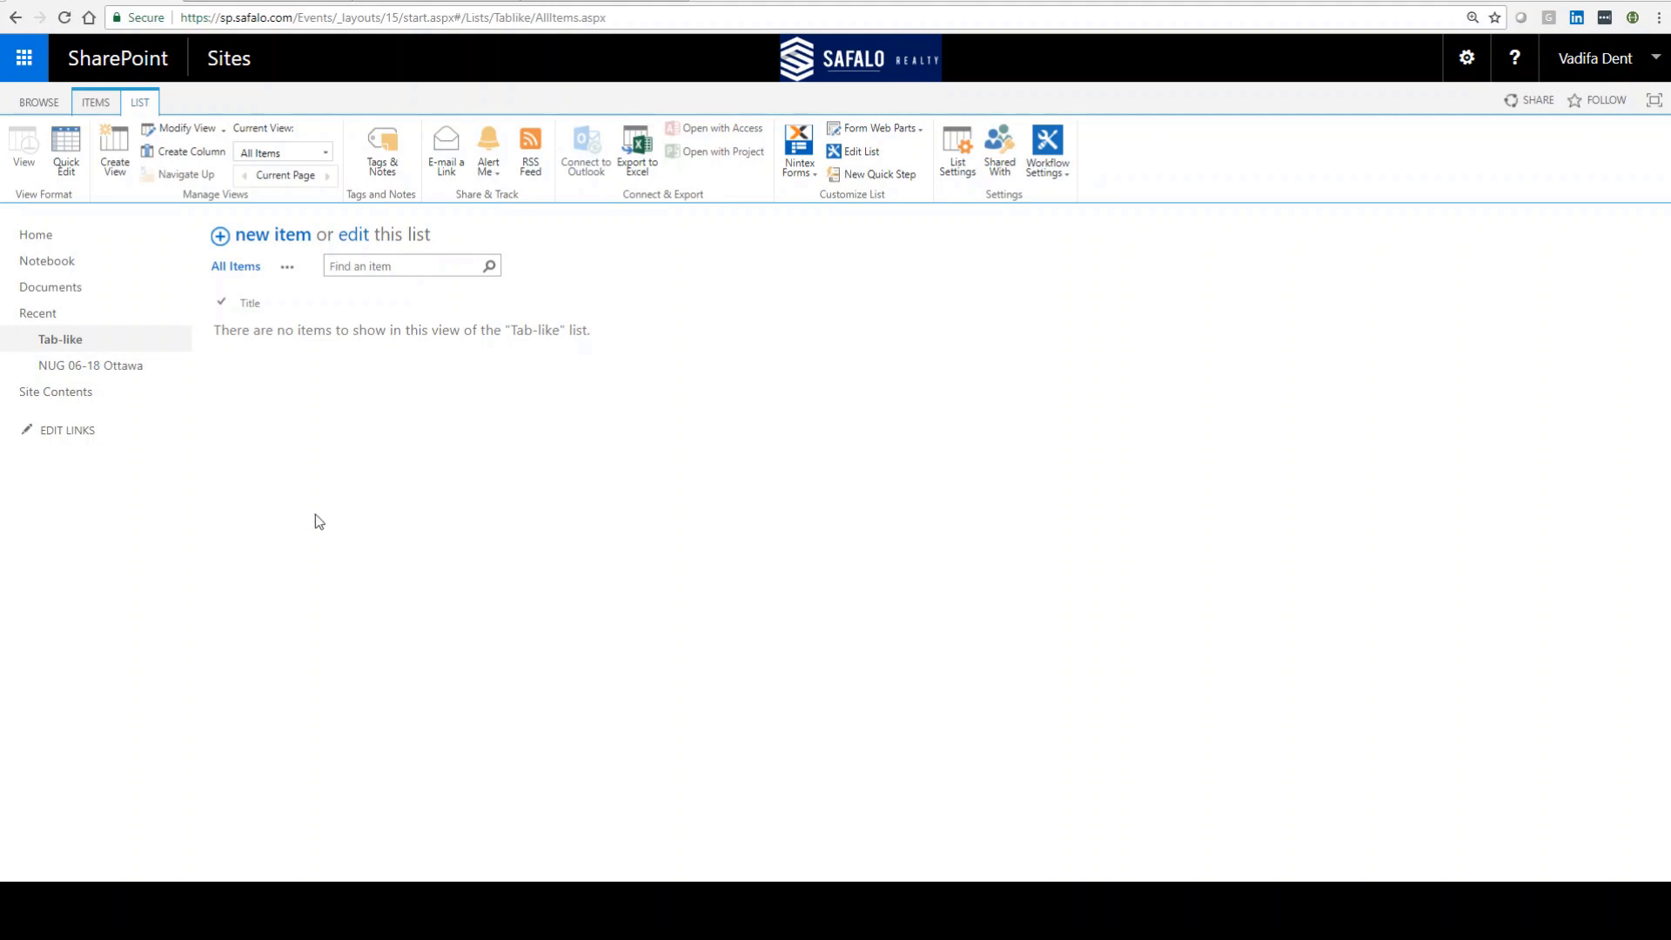
Step: Open the list form in Nintex Forms and place a Choice control below the buttons, stretched across the form width
click(816, 150)
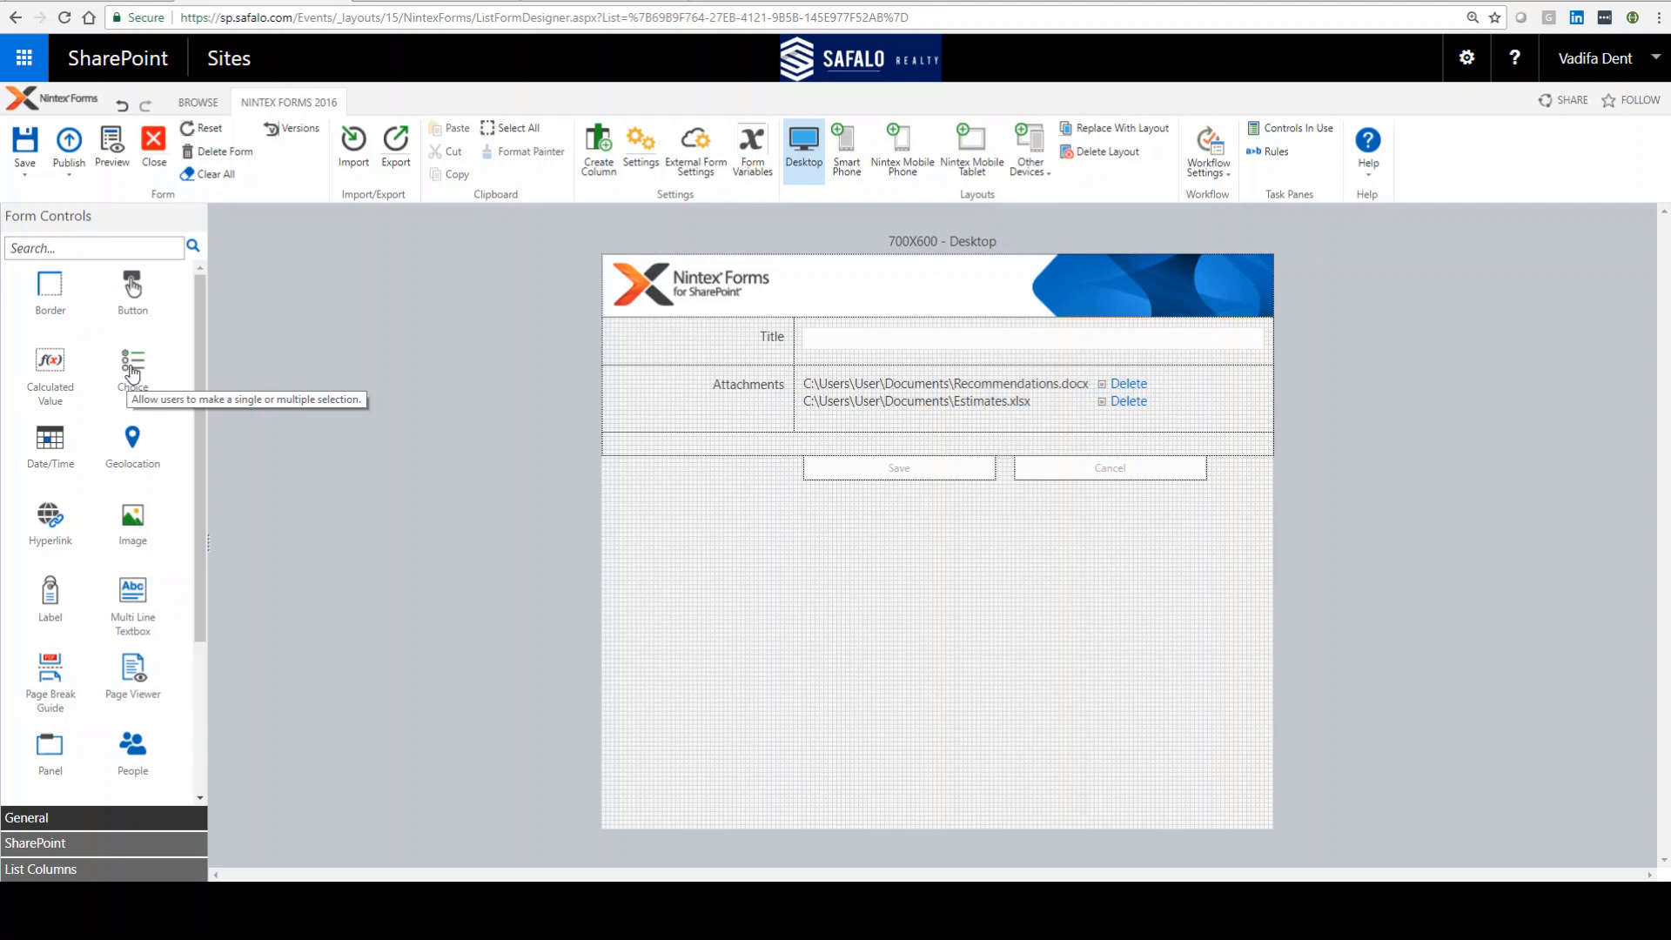
drag(135, 370, 631, 524)
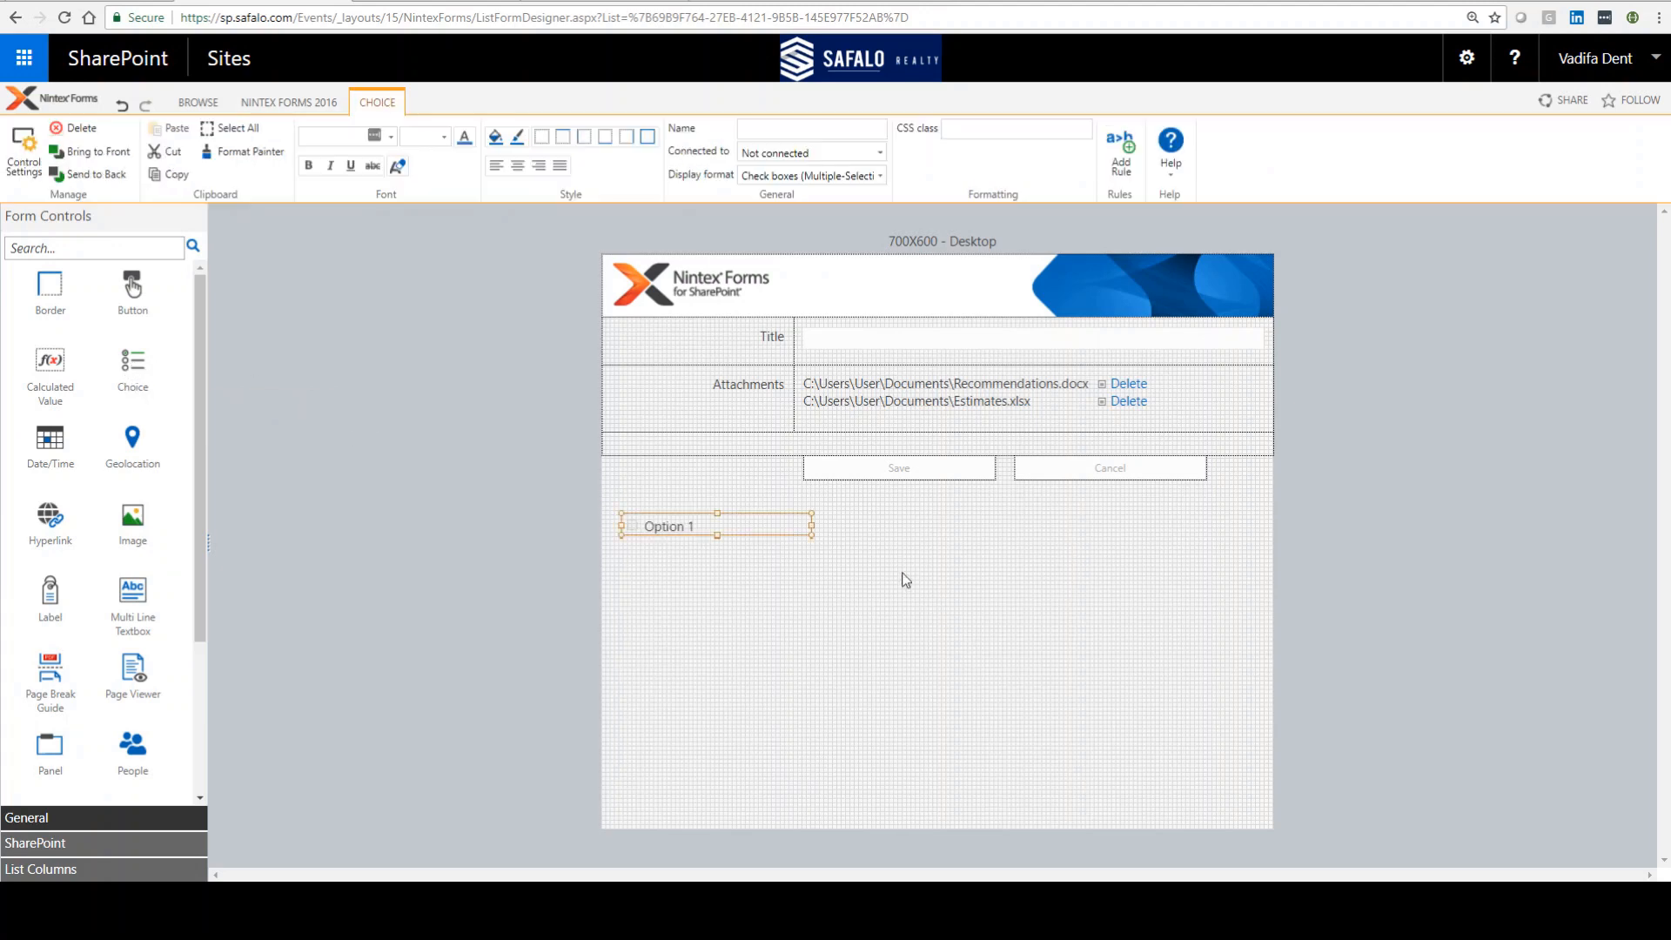
drag(811, 526, 1256, 529)
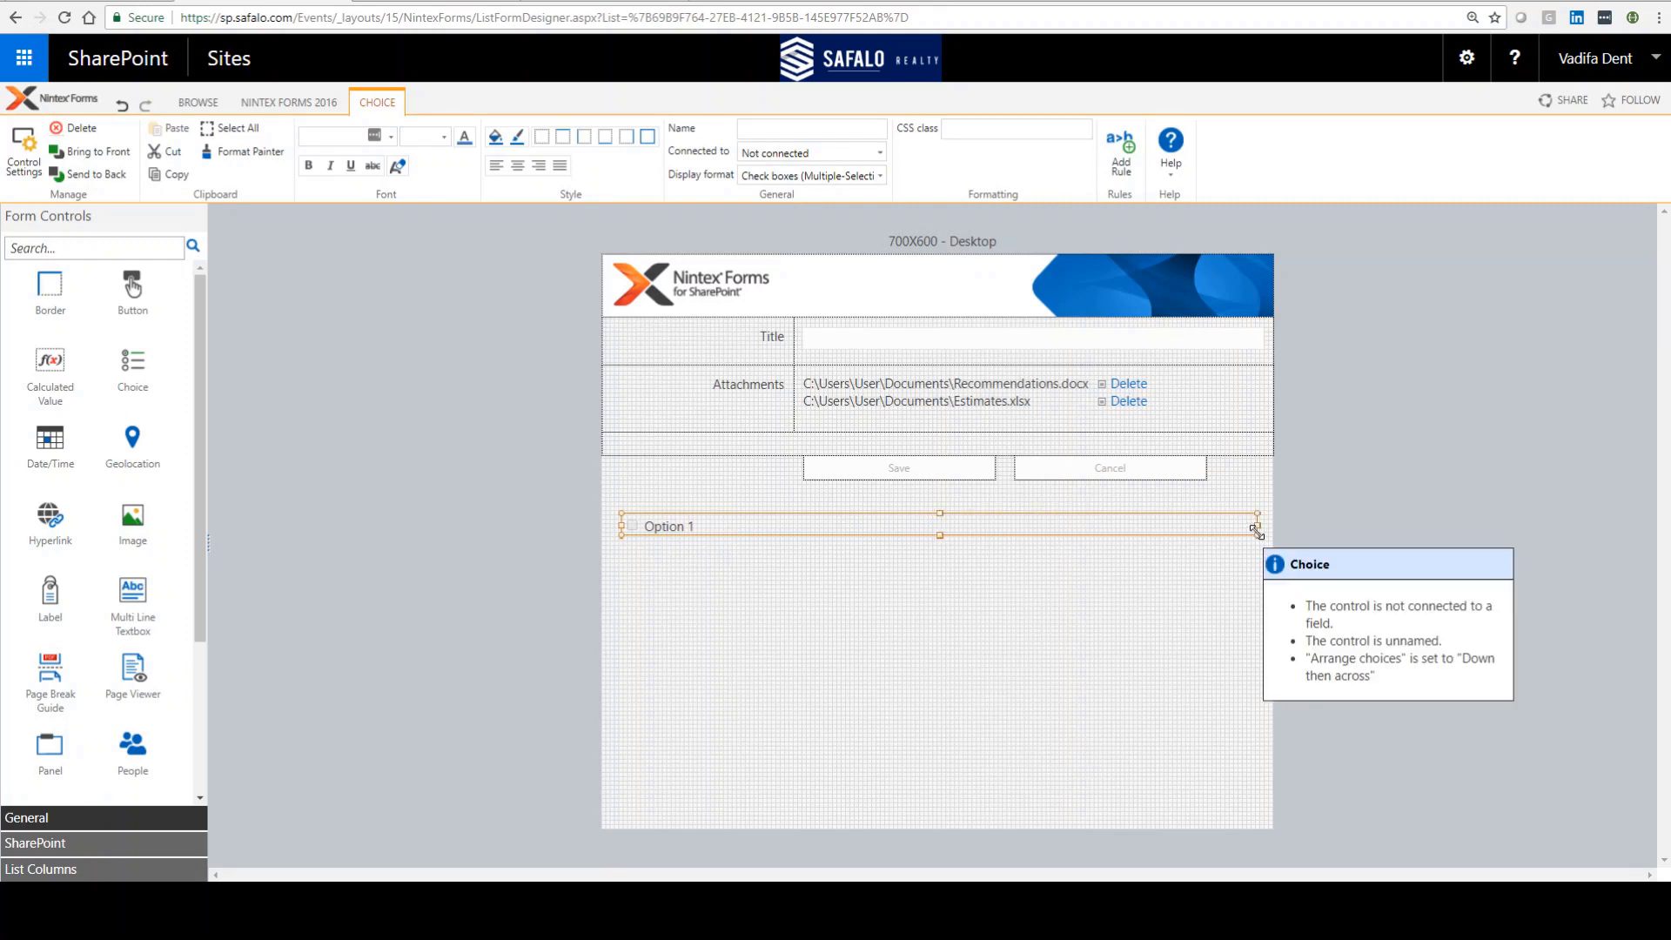
Step: Add Option 4 to the Choice control's choices and set its display format to Option buttons
double_click(1056, 526)
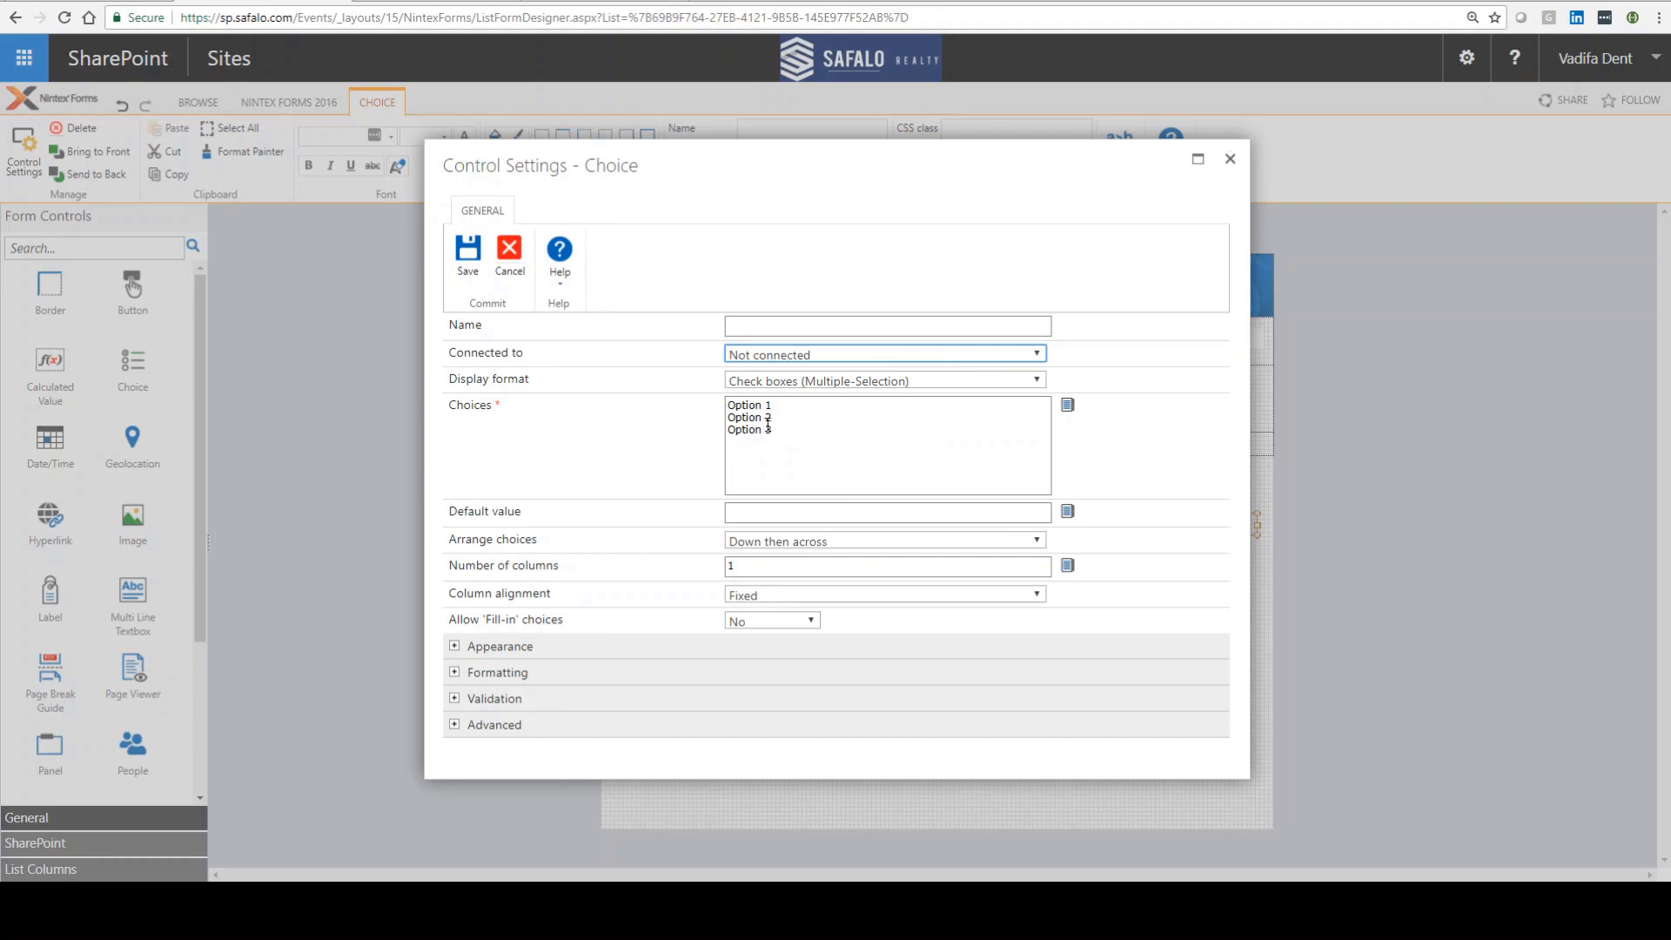
click(784, 431)
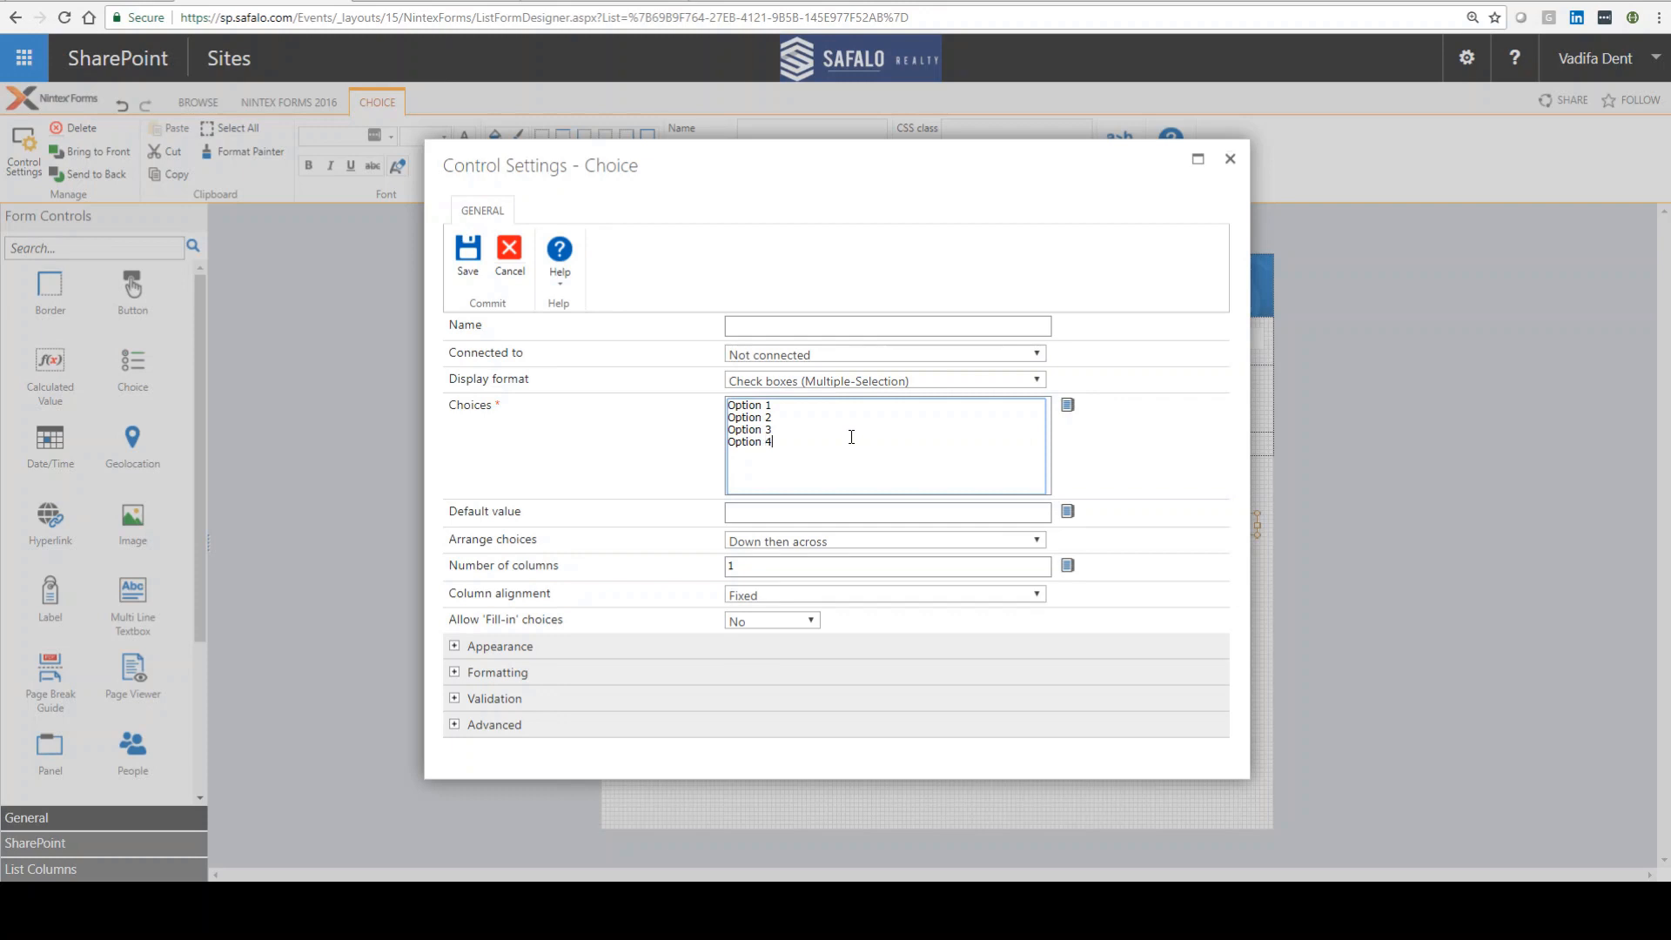
click(772, 383)
click(768, 488)
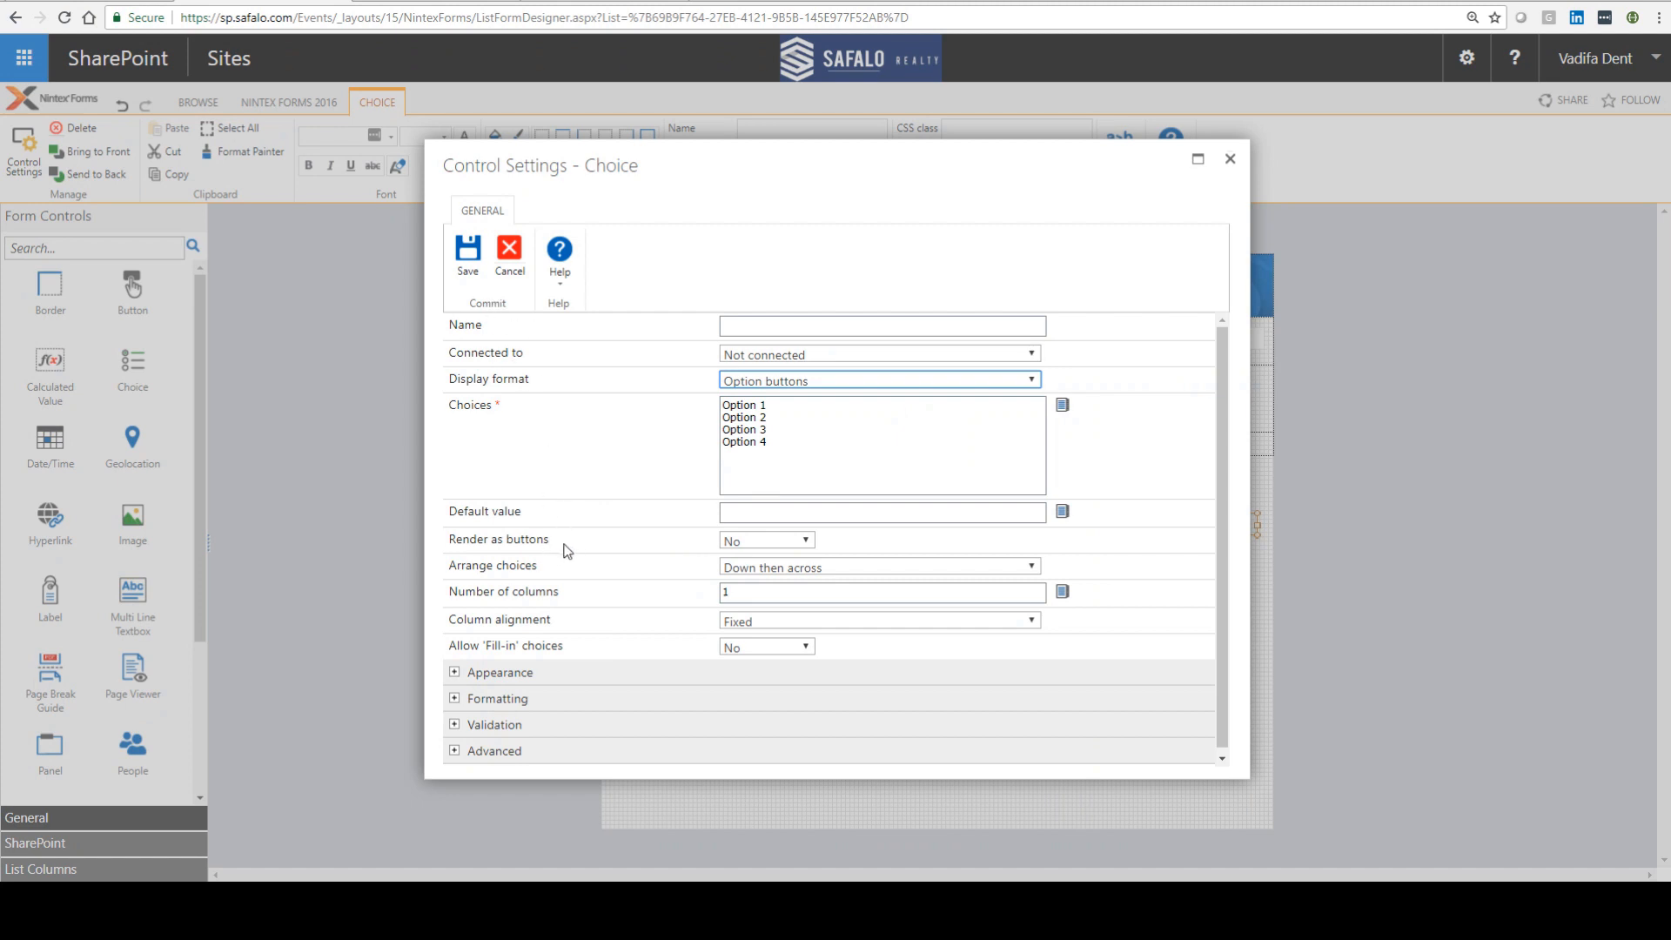
Step: Set the Choice control to render as buttons
drag(551, 541, 461, 541)
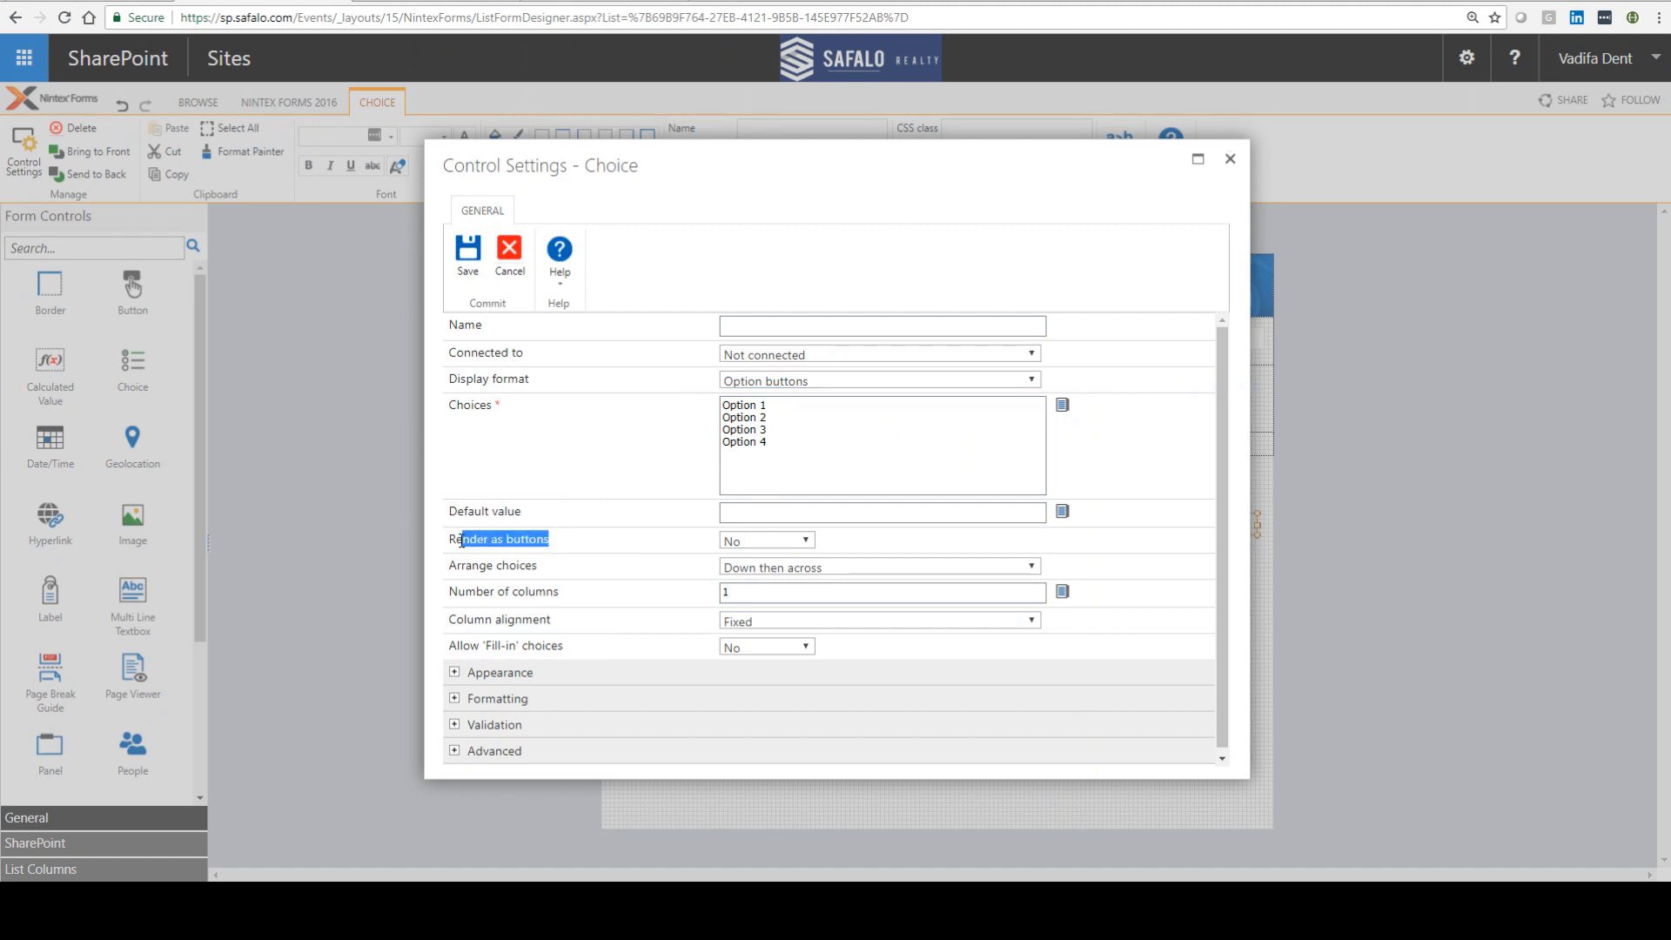
click(769, 549)
click(747, 570)
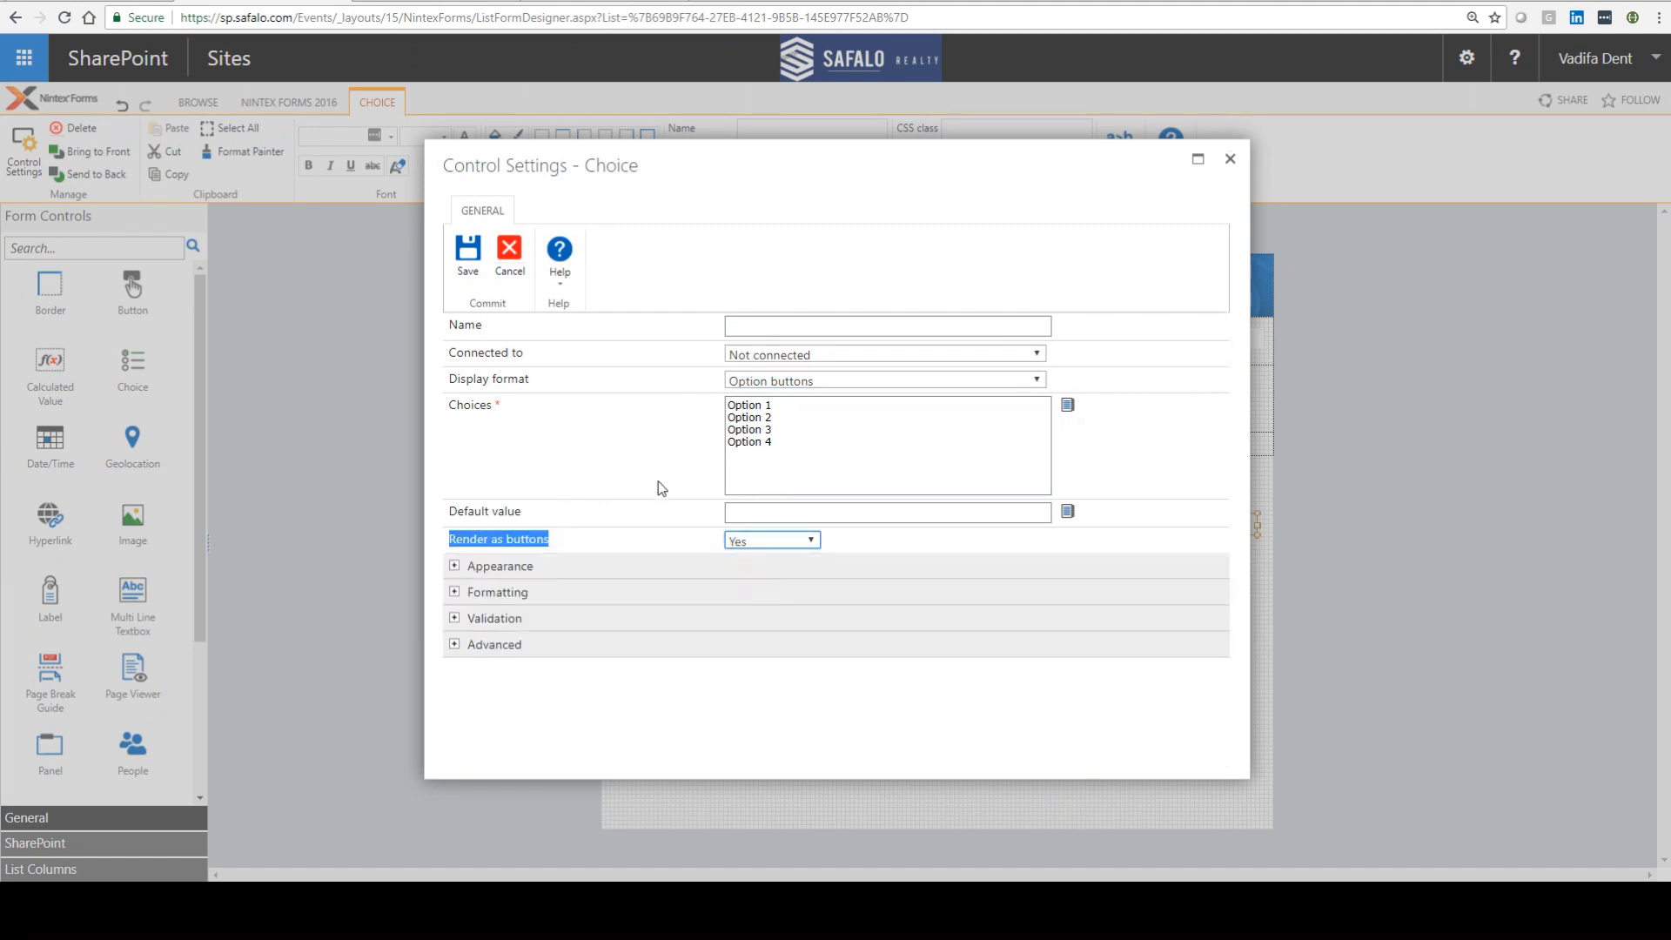
Step: Set the Choice control's default value to Option 1 and save its settings
click(780, 515)
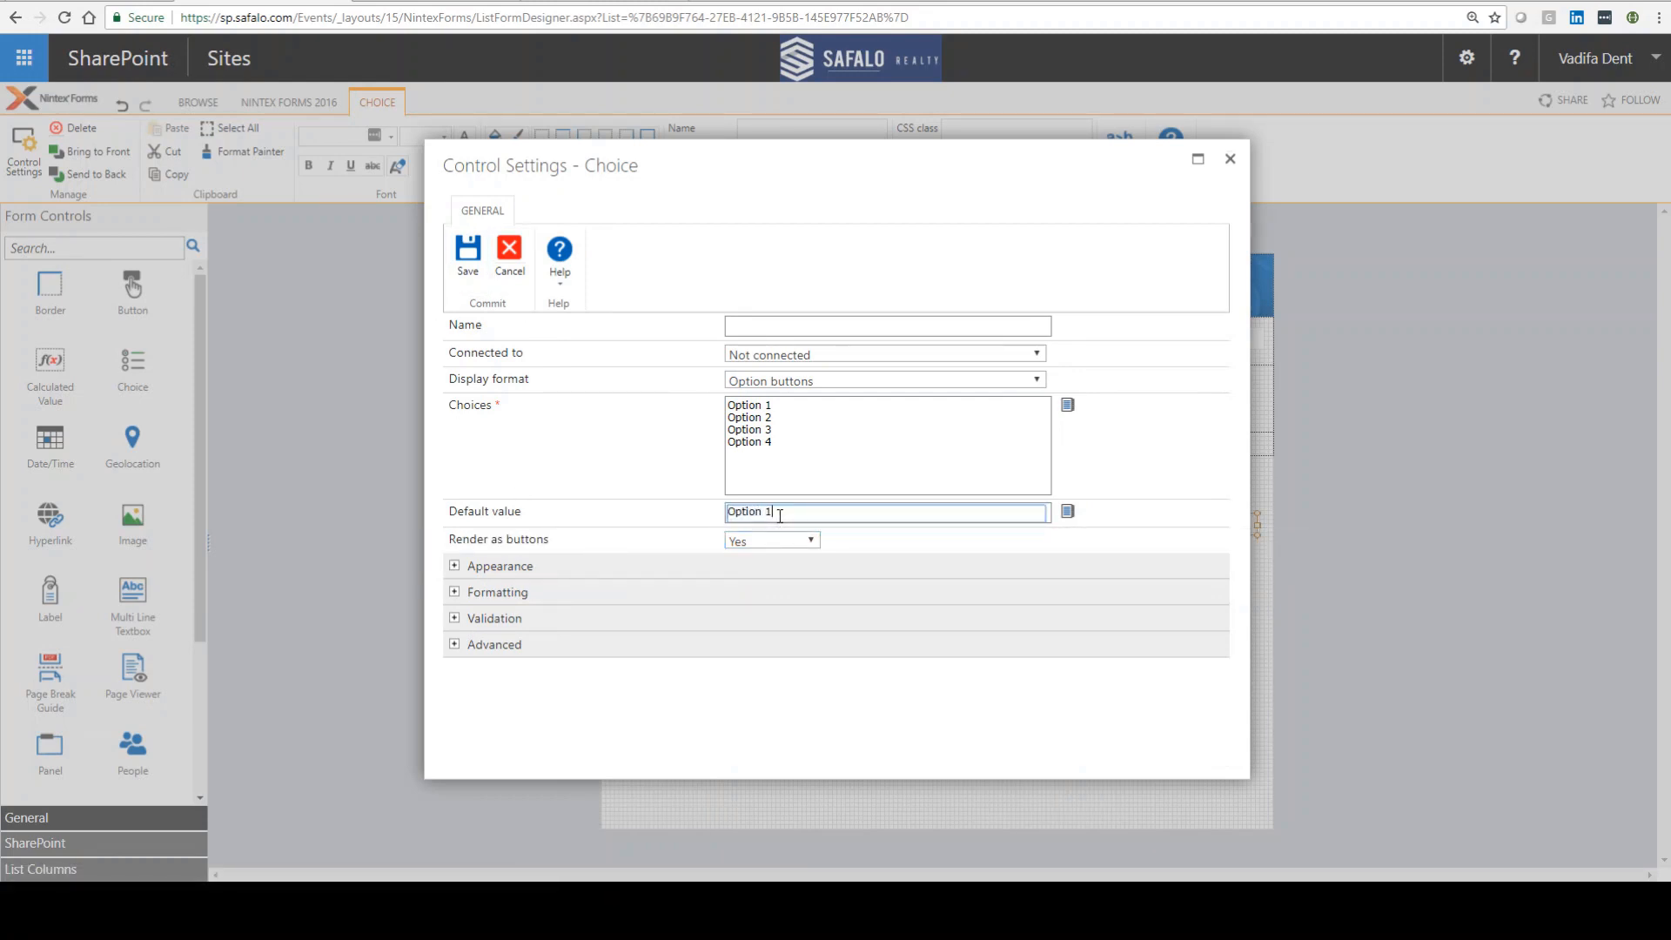
text(Option 1)
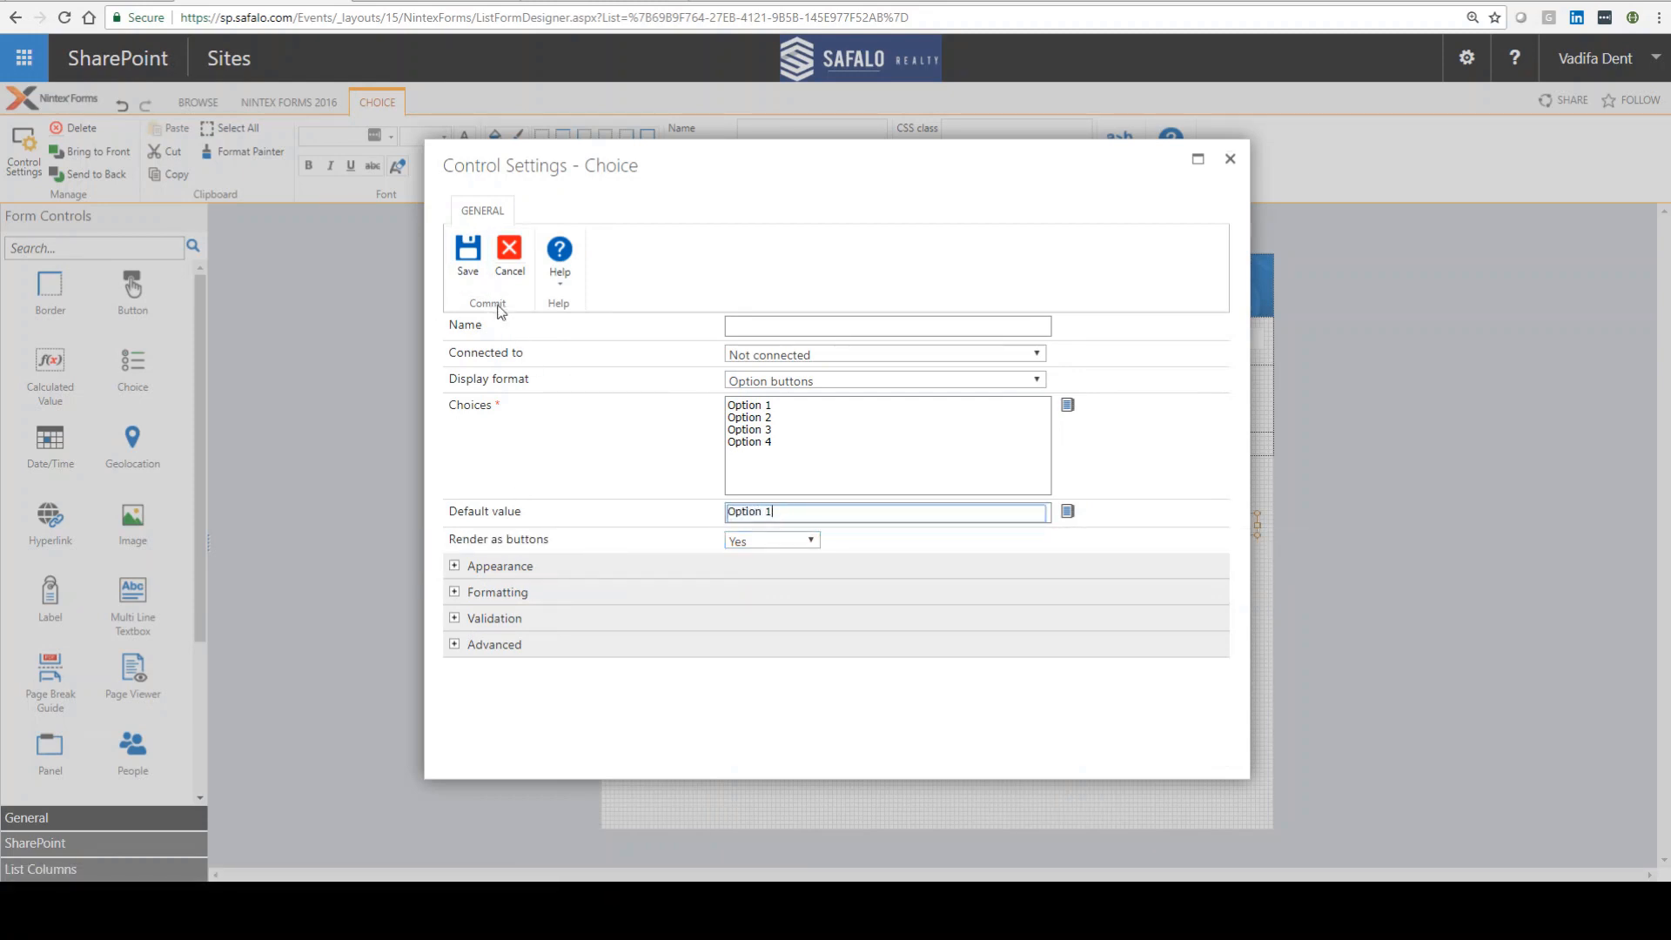
click(468, 257)
click(719, 598)
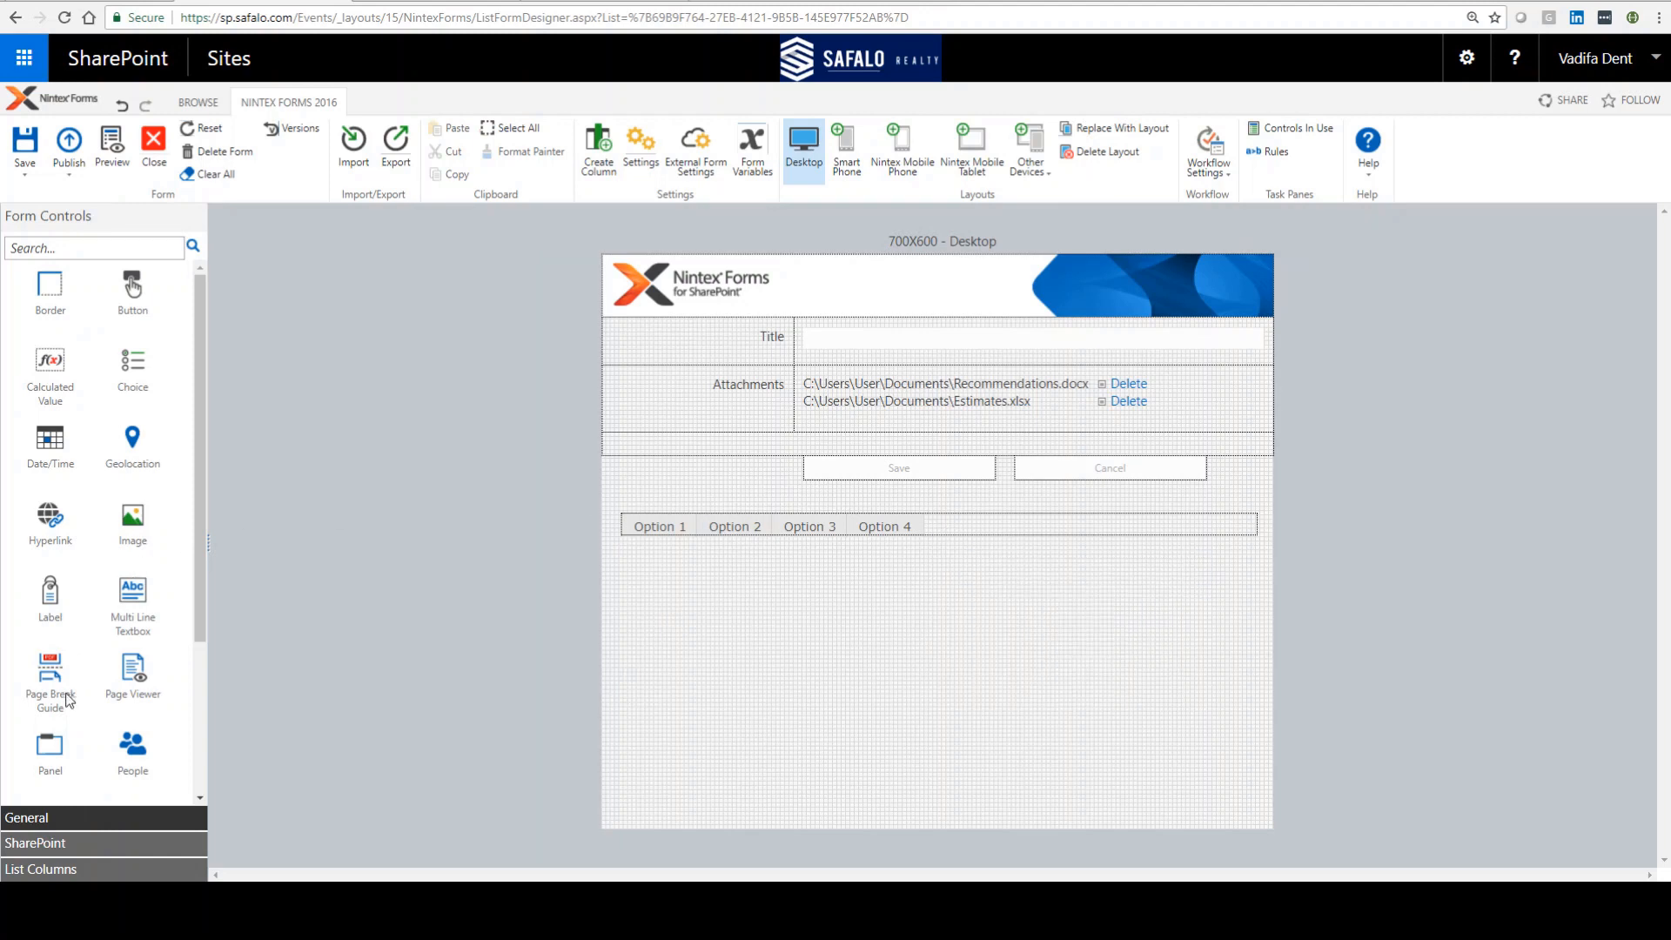
Step: Add a Panel under the choice buttons and resize it to span the form width
drag(52, 747, 688, 561)
drag(707, 644, 714, 632)
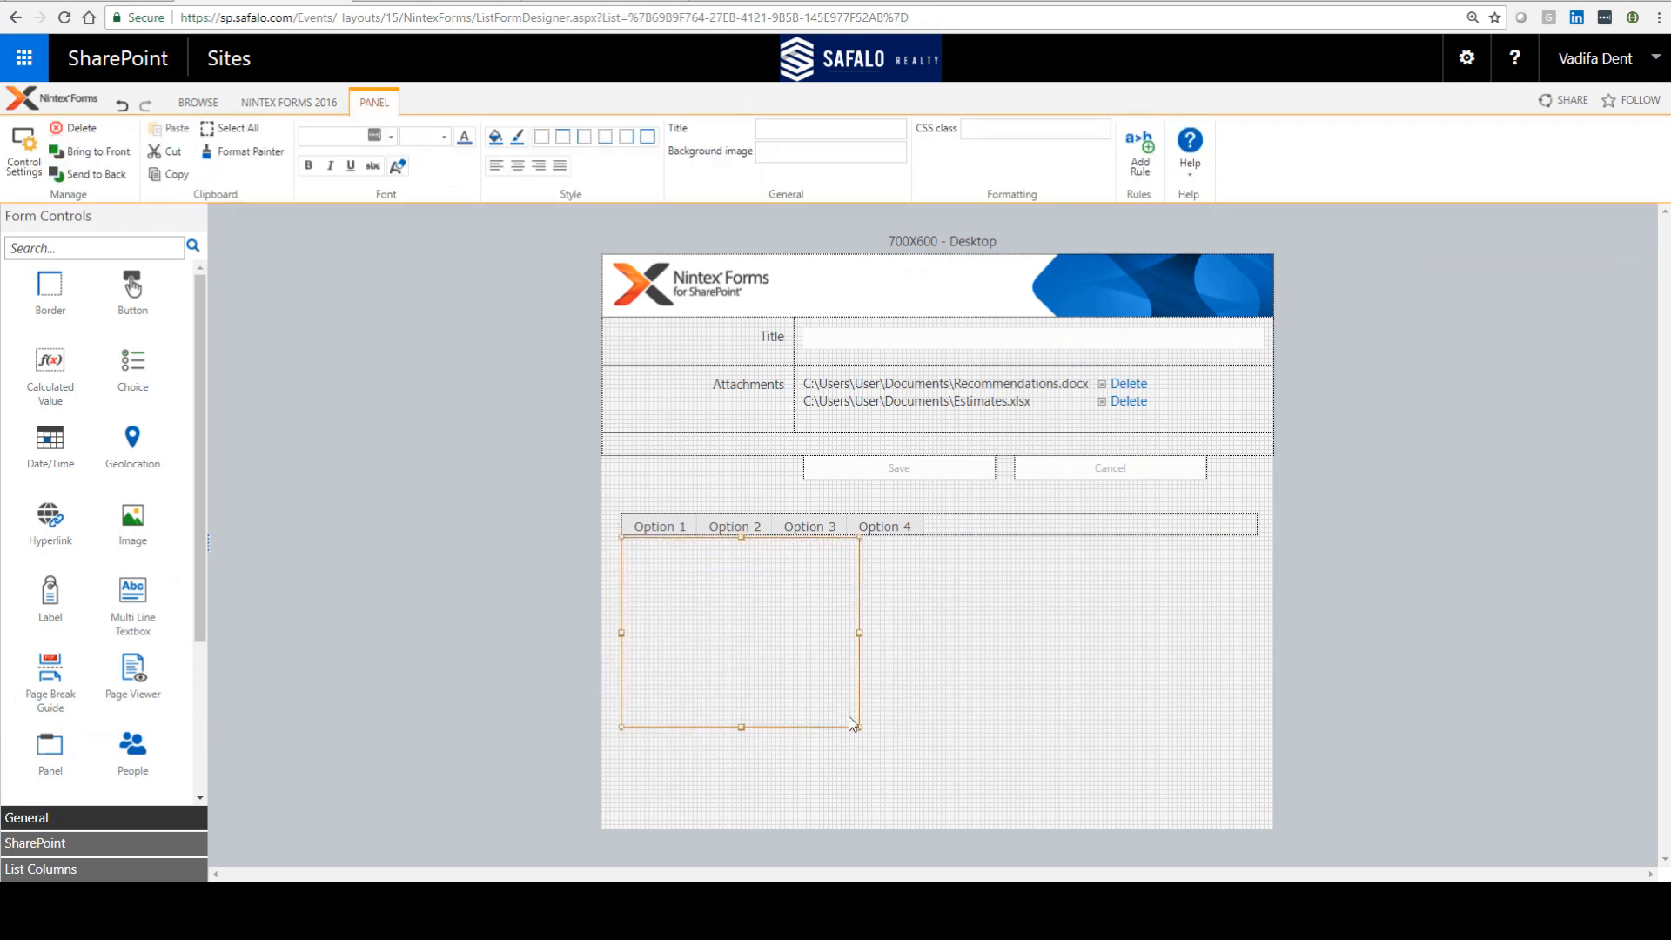
drag(857, 731, 1259, 610)
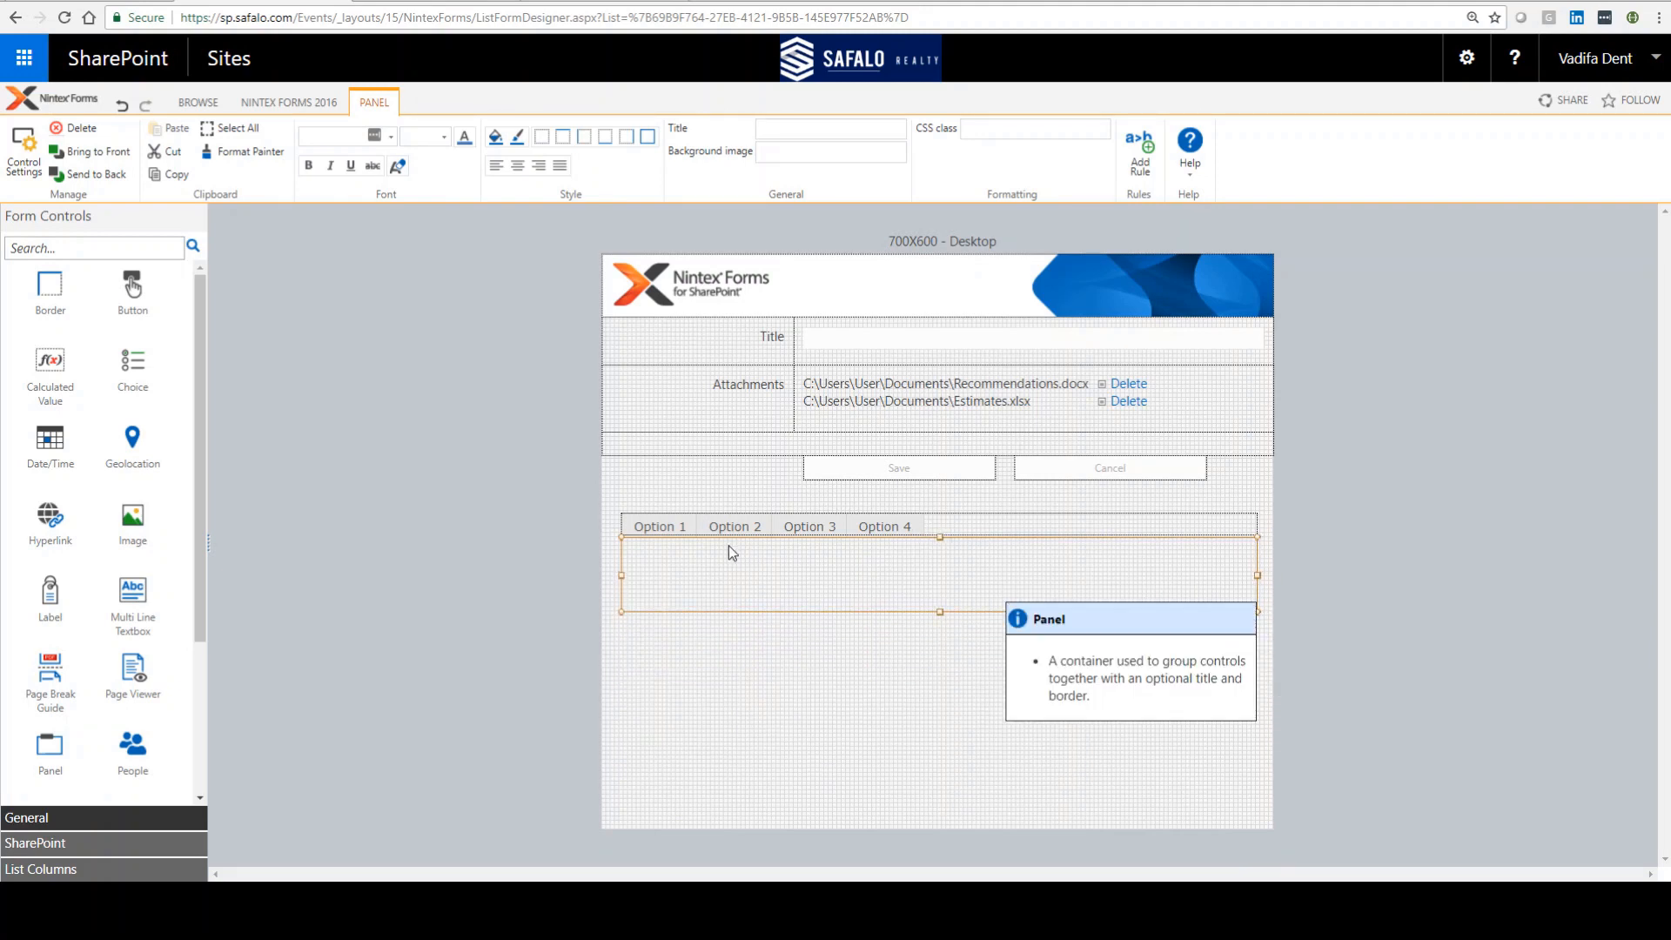
Step: Name the panel panelOption1 and save its settings
double_click(705, 600)
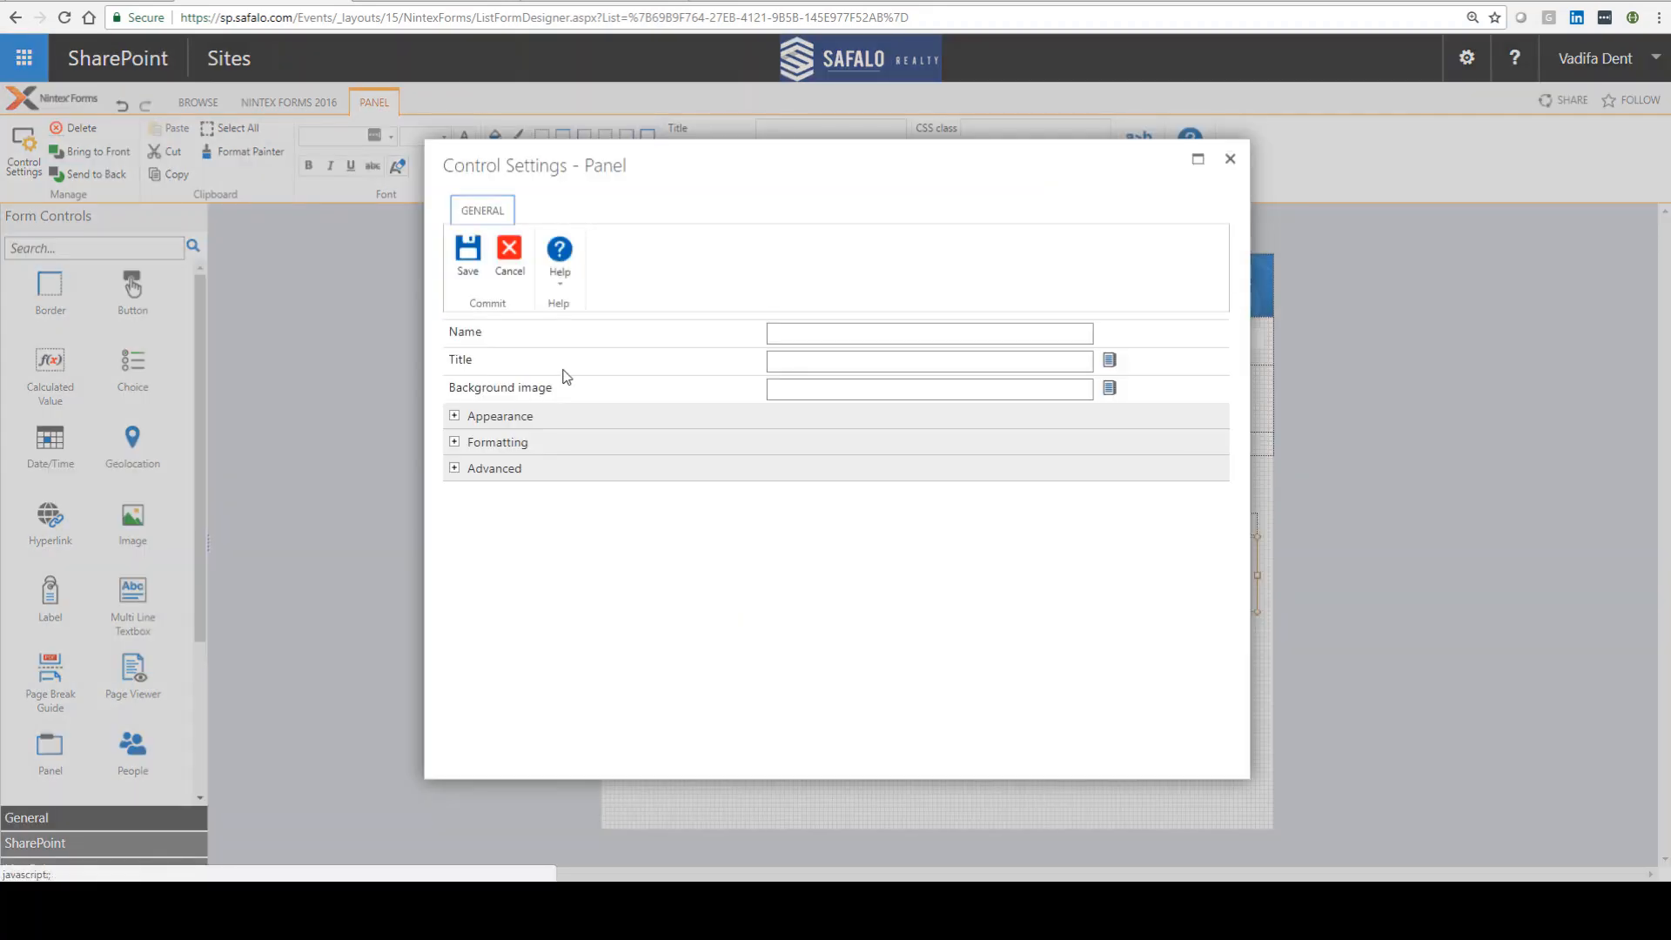
click(802, 328)
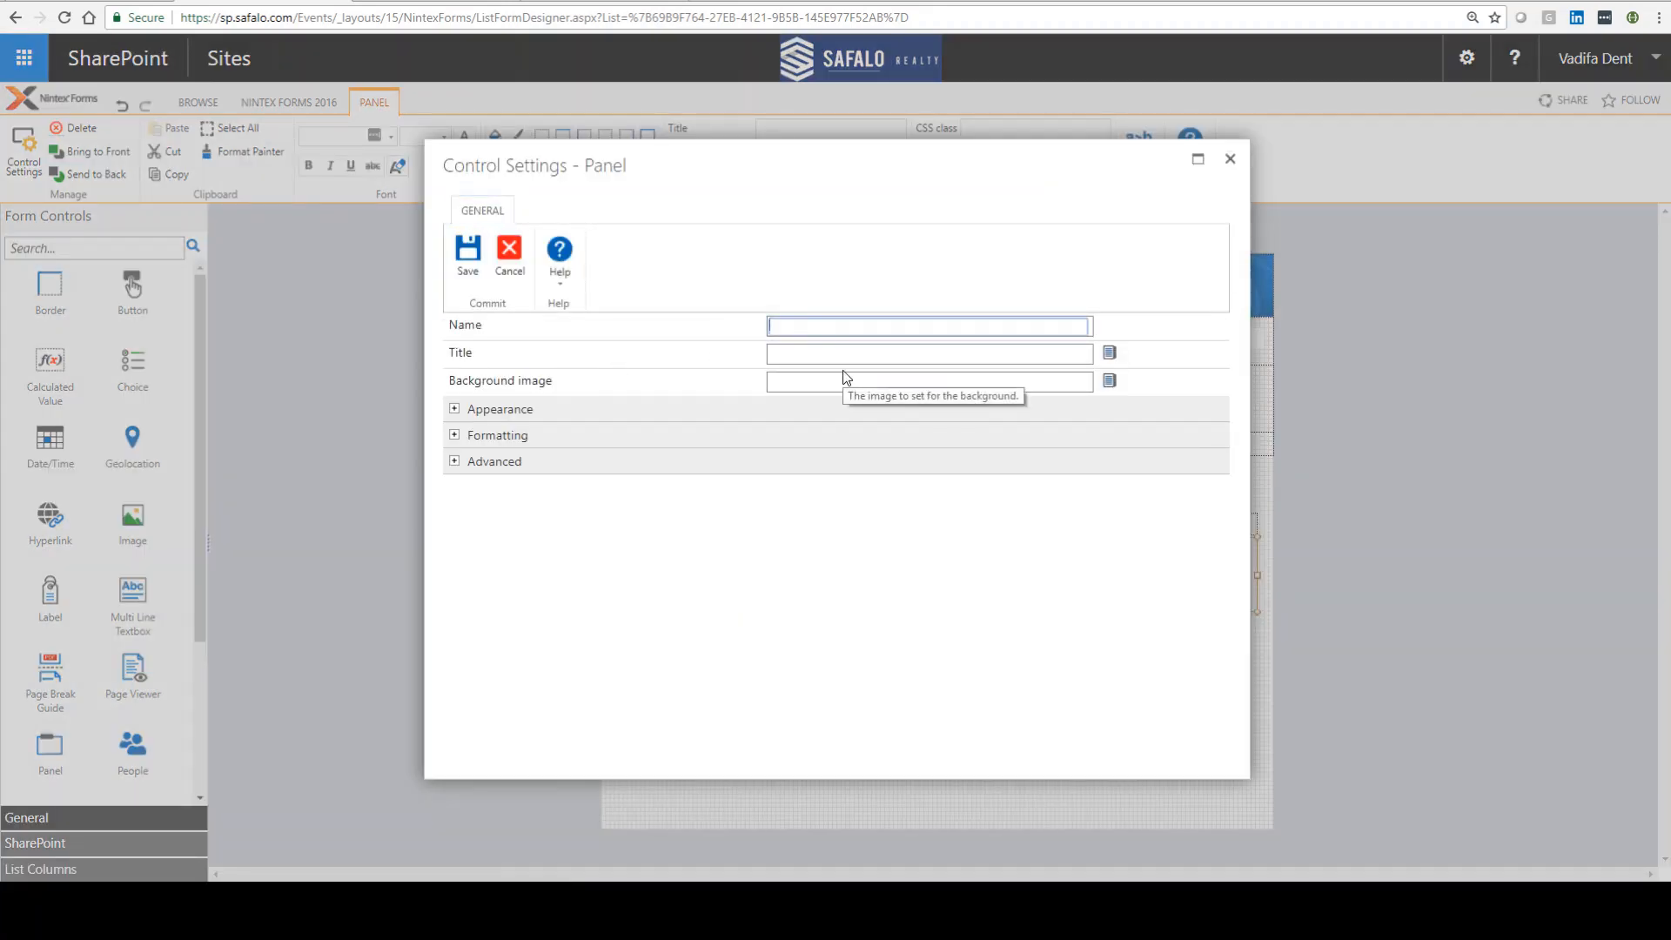
text(panelOption1)
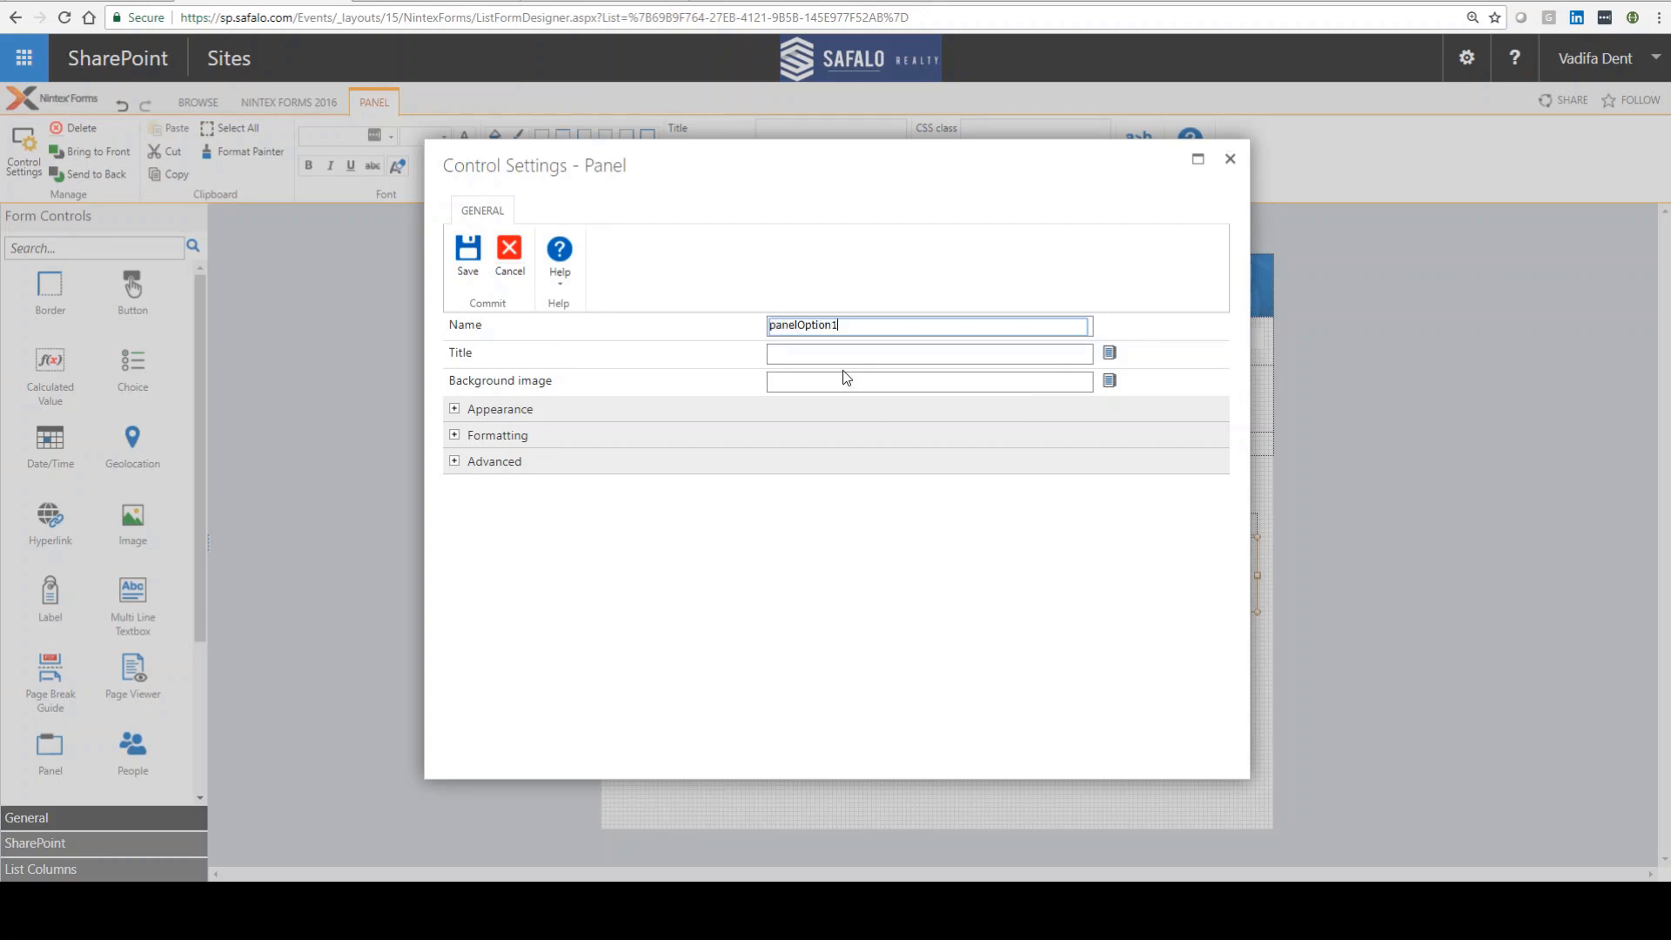
click(467, 255)
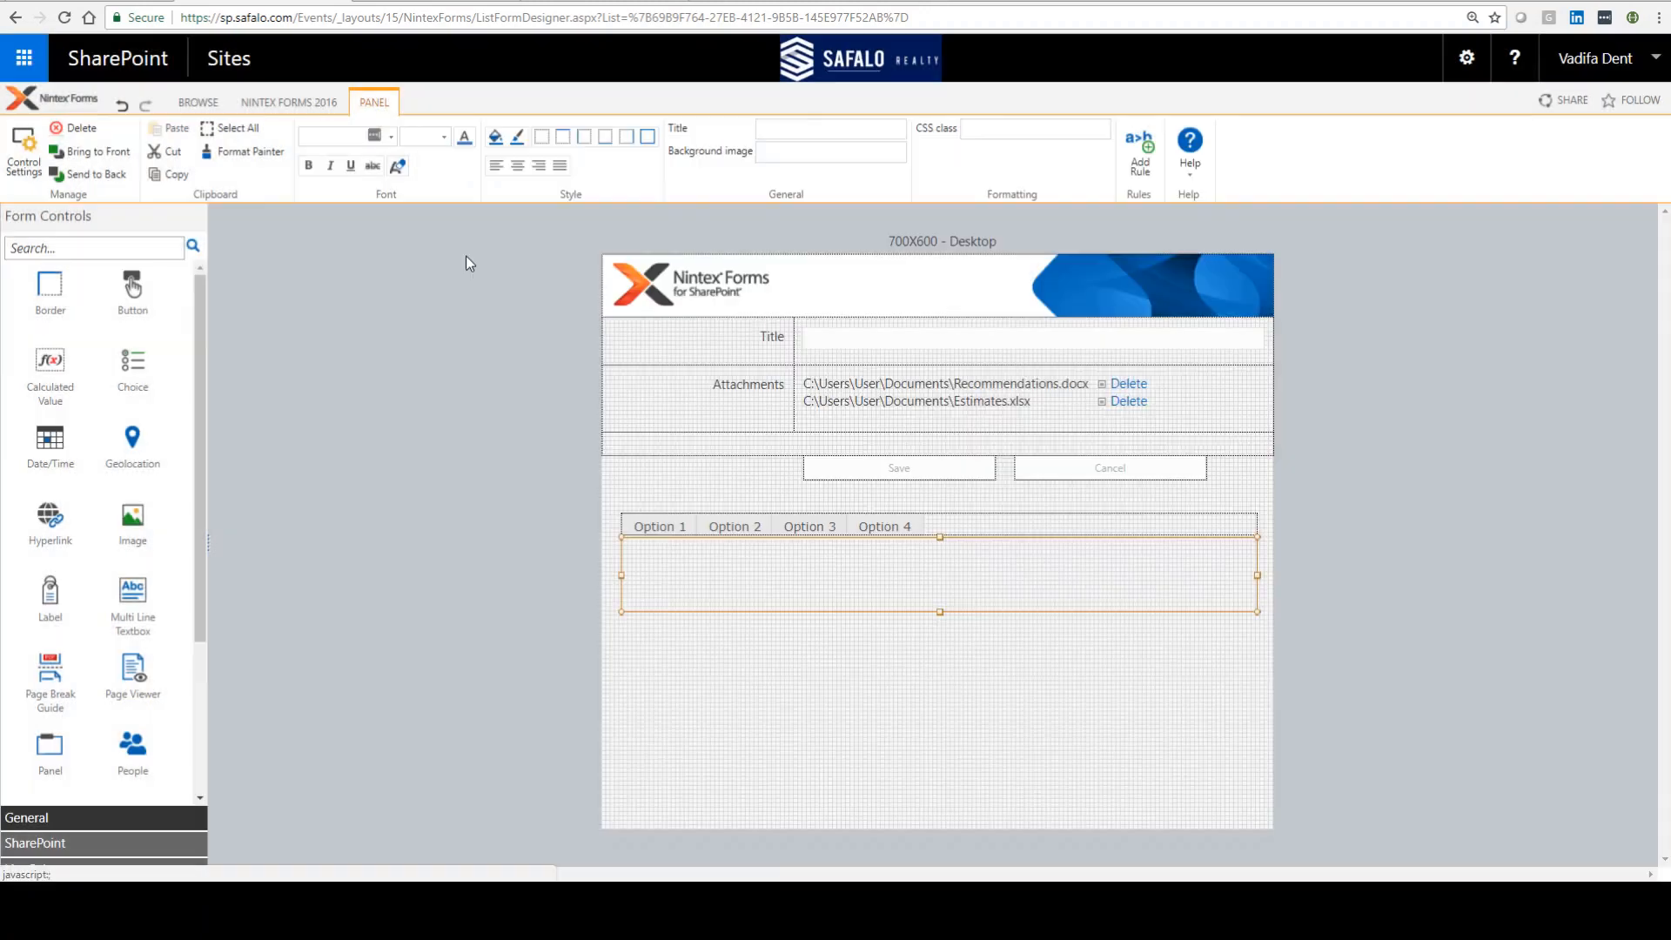
Step: Copy the panel, paste a duplicate, and position it directly below the first panel
right_click(885, 586)
click(766, 801)
right_click(816, 687)
click(733, 835)
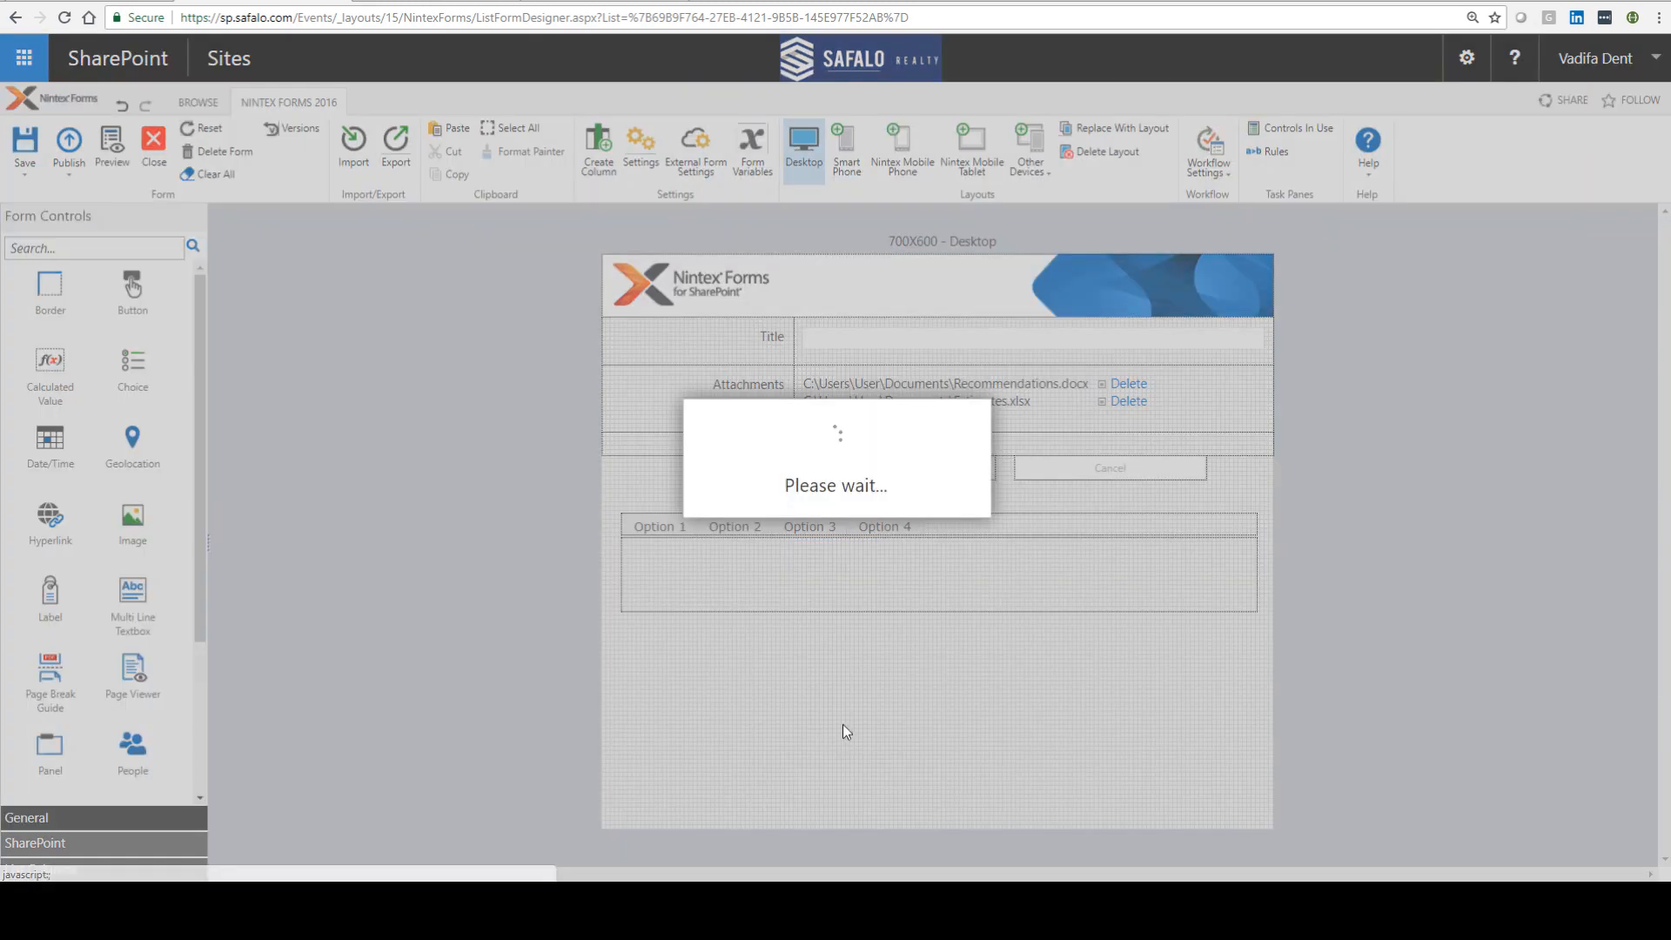
drag(856, 738, 836, 671)
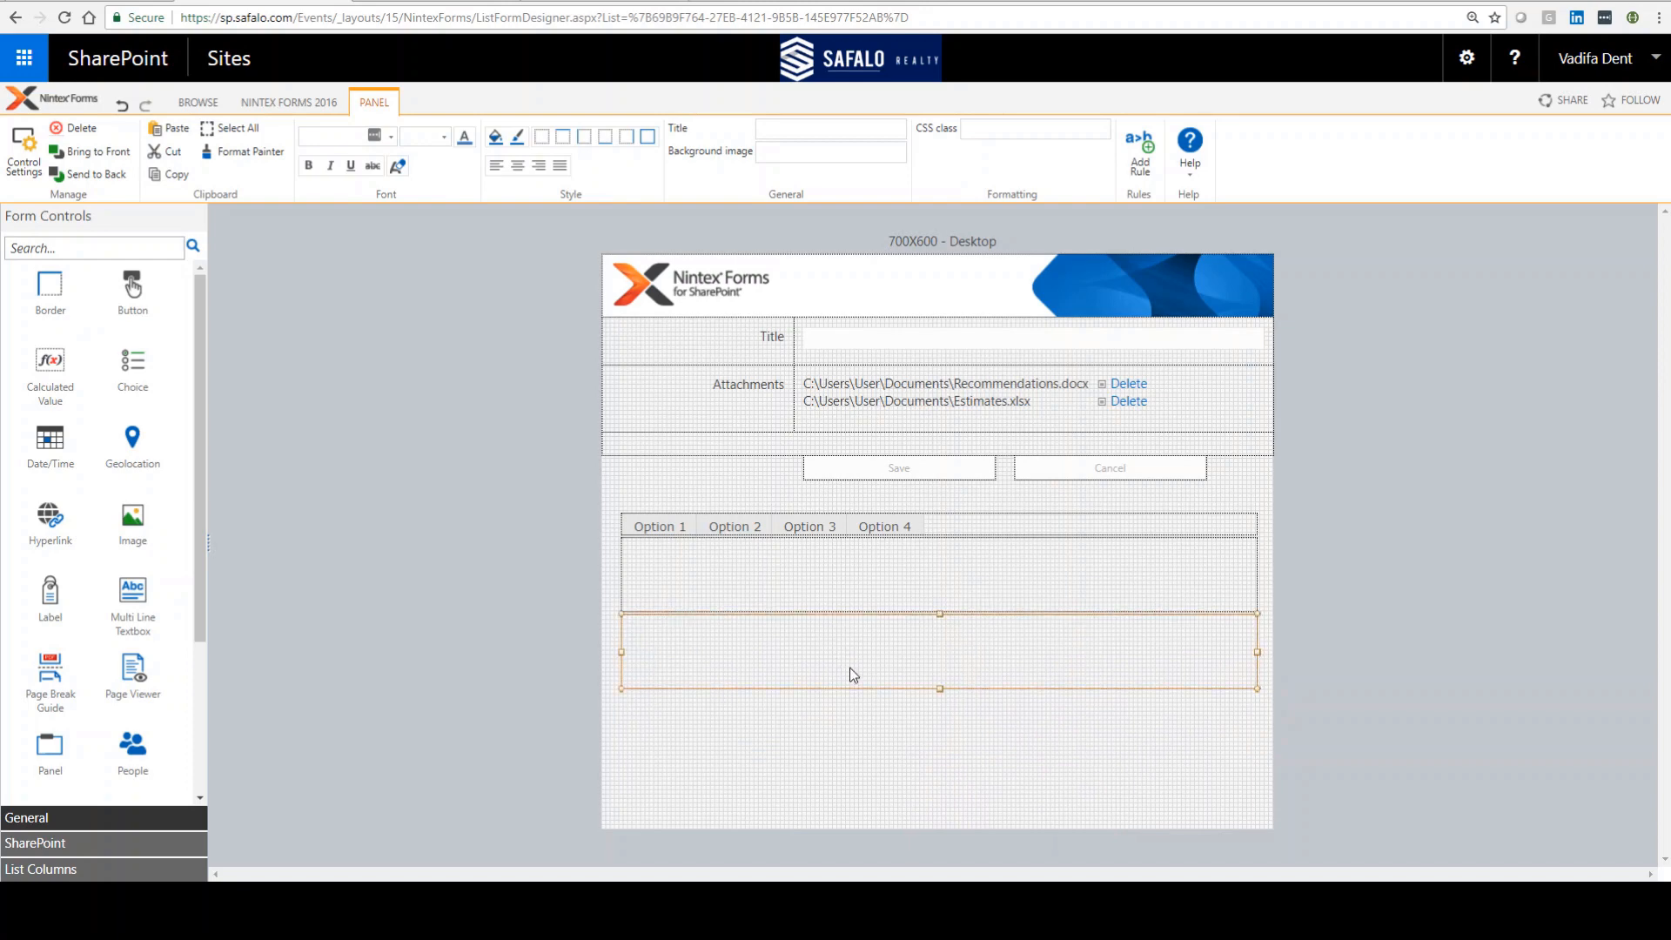
Step: Name the duplicated panel panelOption2 and save its settings
double_click(850, 675)
click(791, 325)
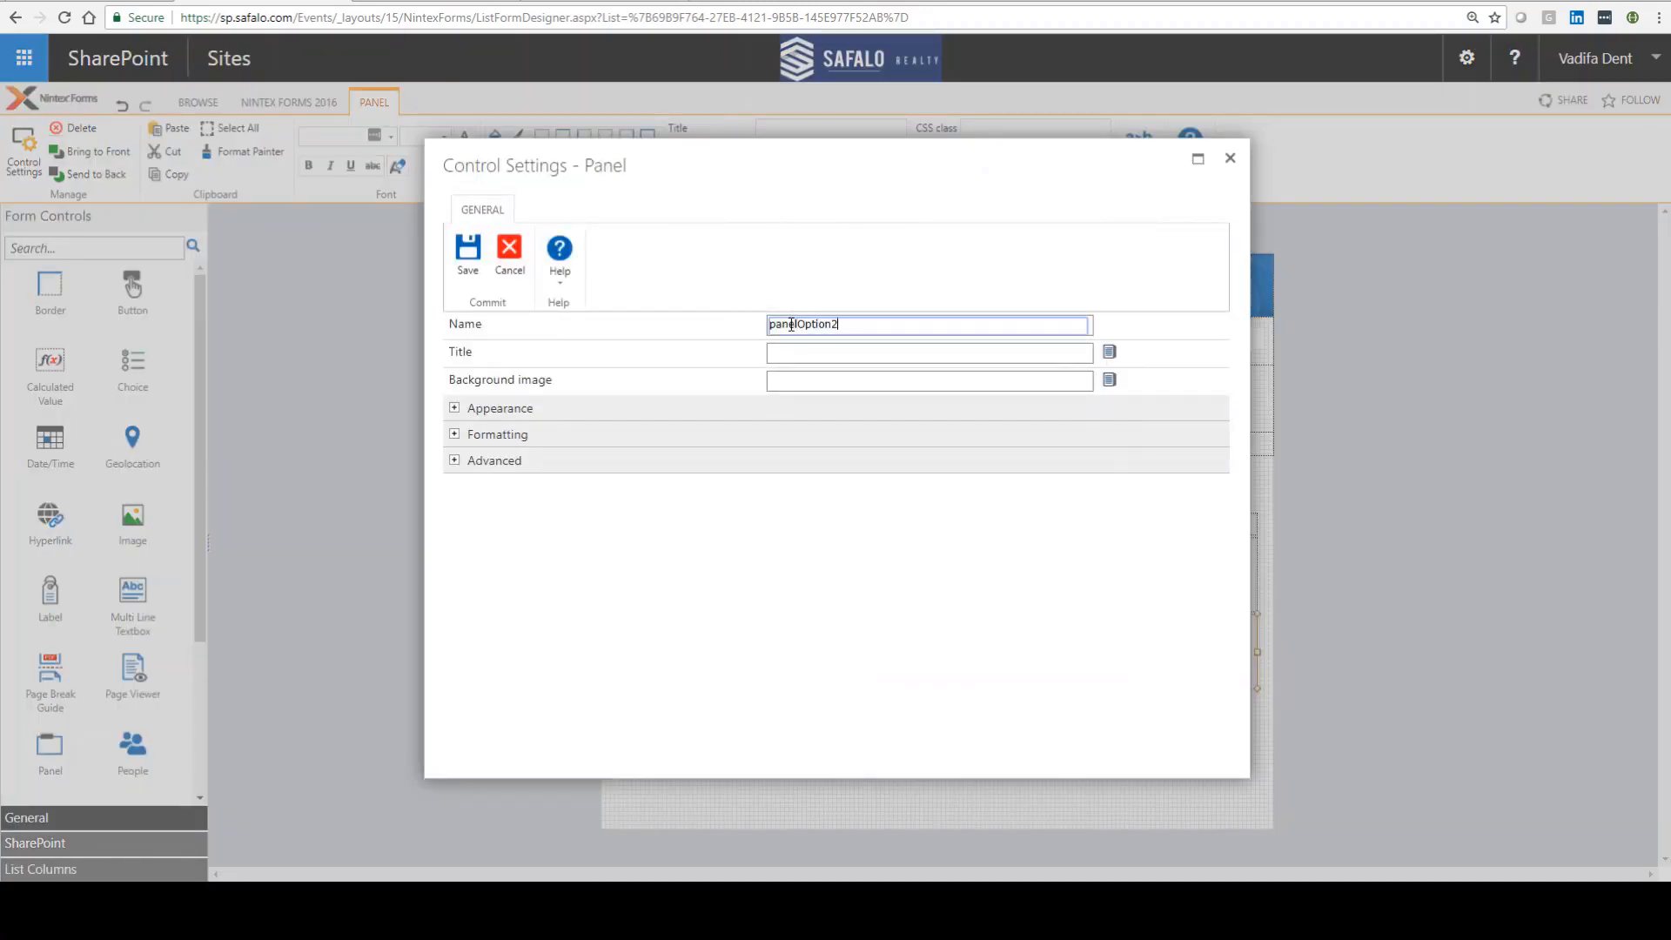
click(467, 260)
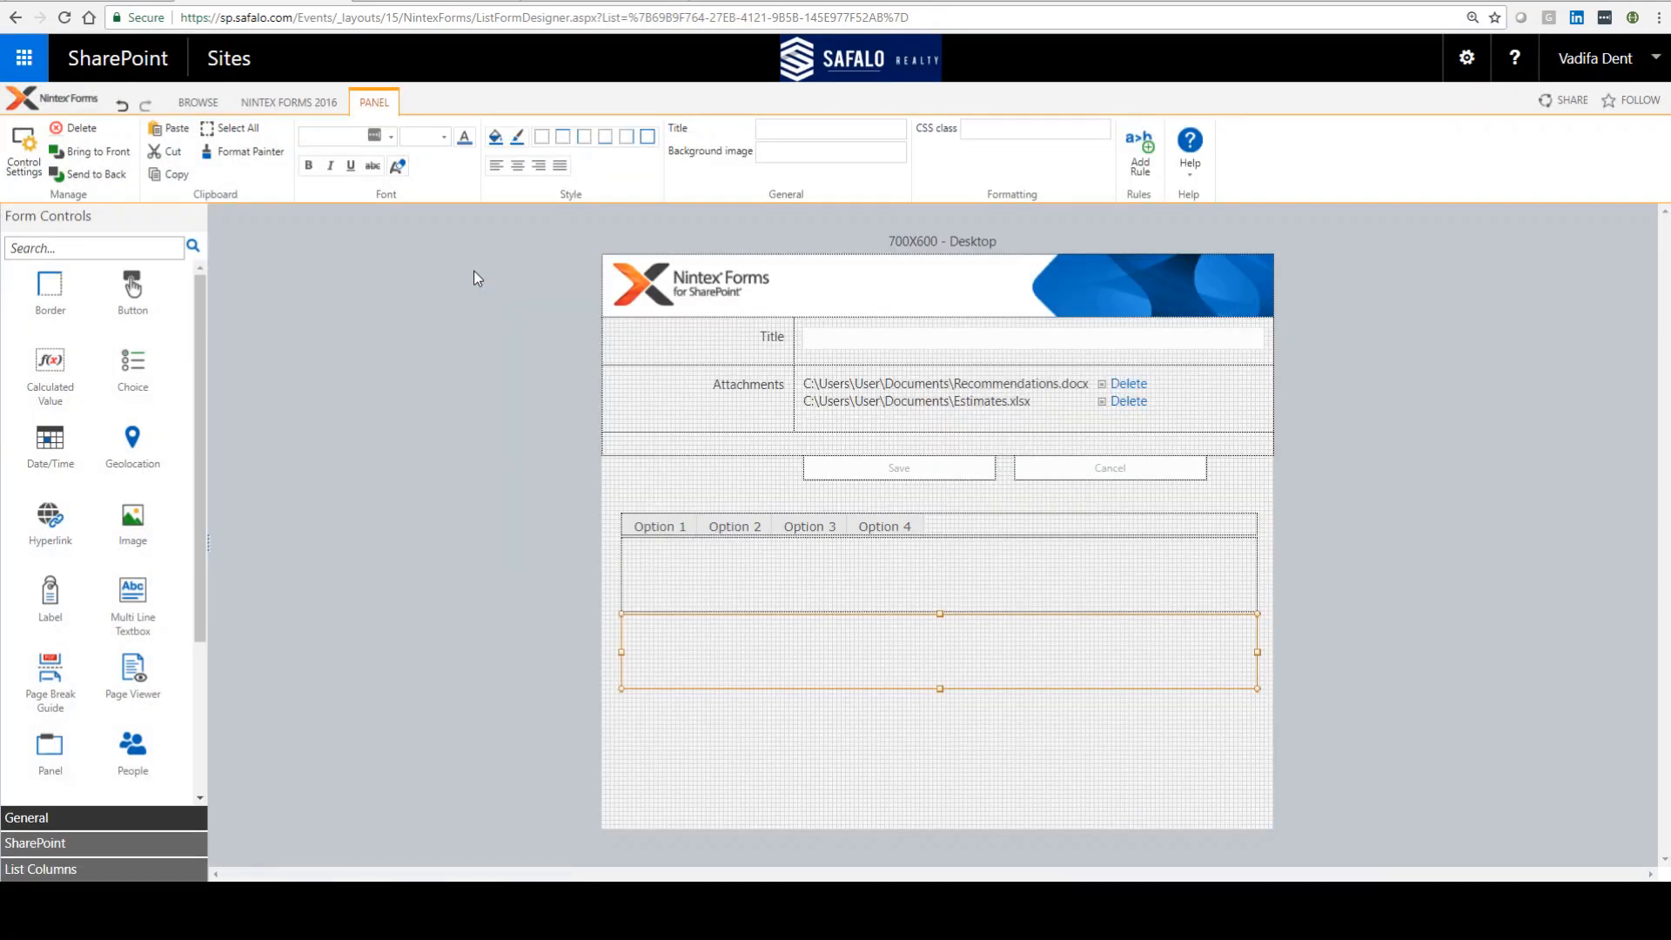
Step: Add a formatting rule named Option 1 Rule to the first panel with Hide enabled
click(715, 558)
click(1140, 153)
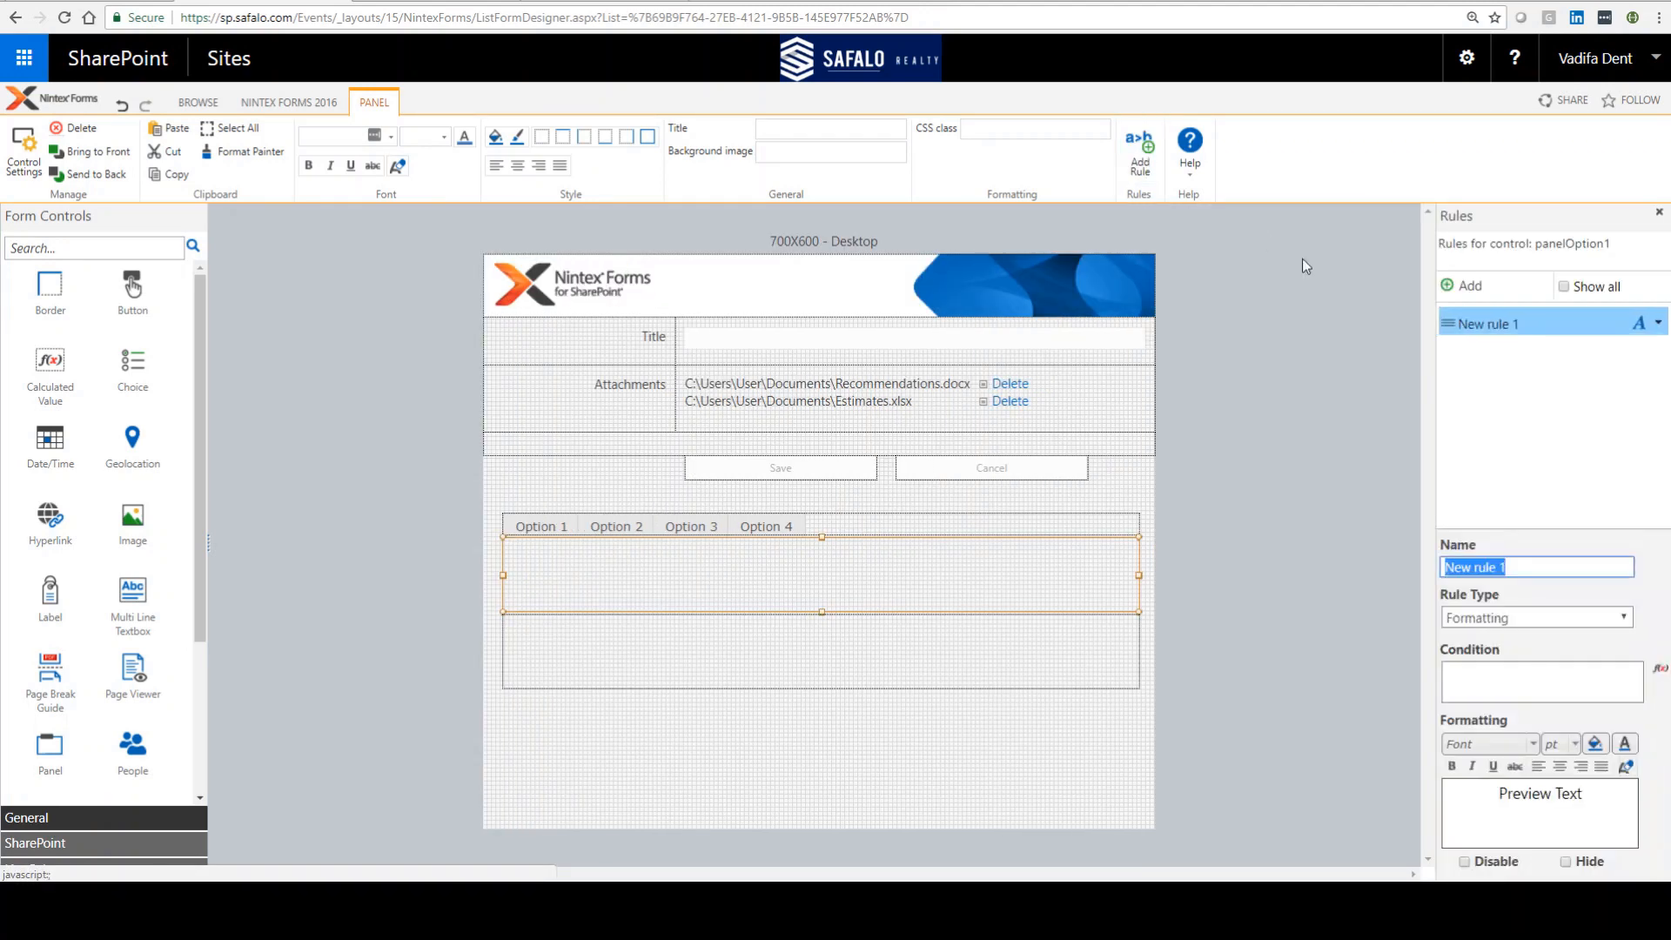
text(Op)
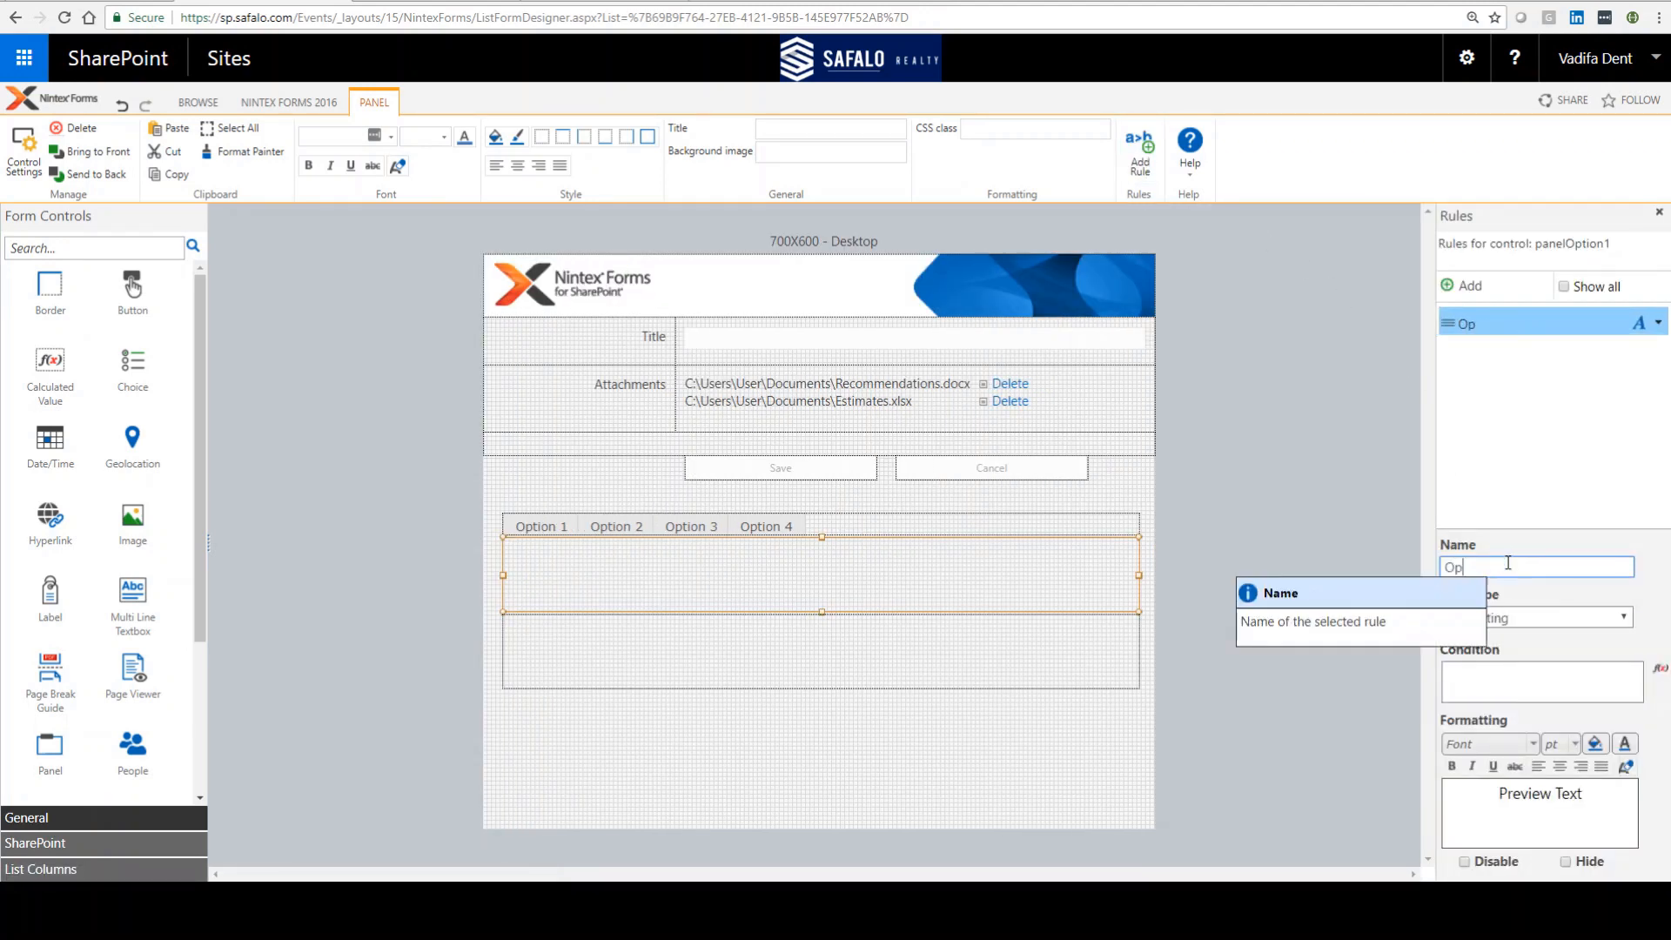
text(tion 1 Rule)
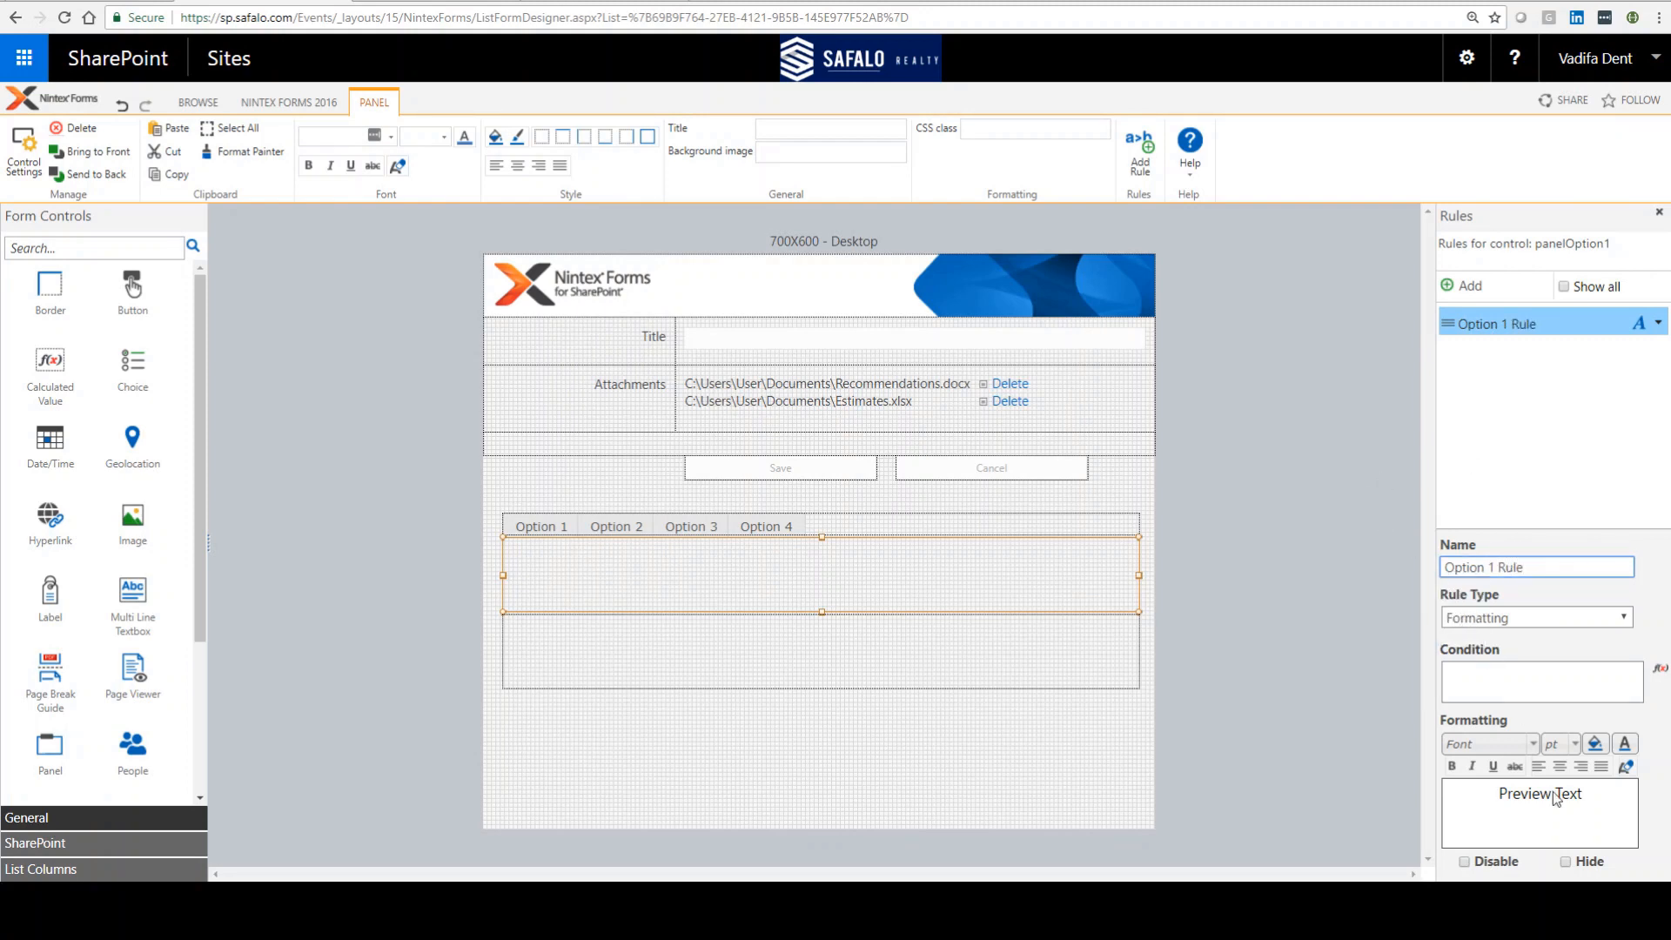
click(1565, 862)
Step: Name the Choice control myTabControl and save its settings
mouse_move(720, 522)
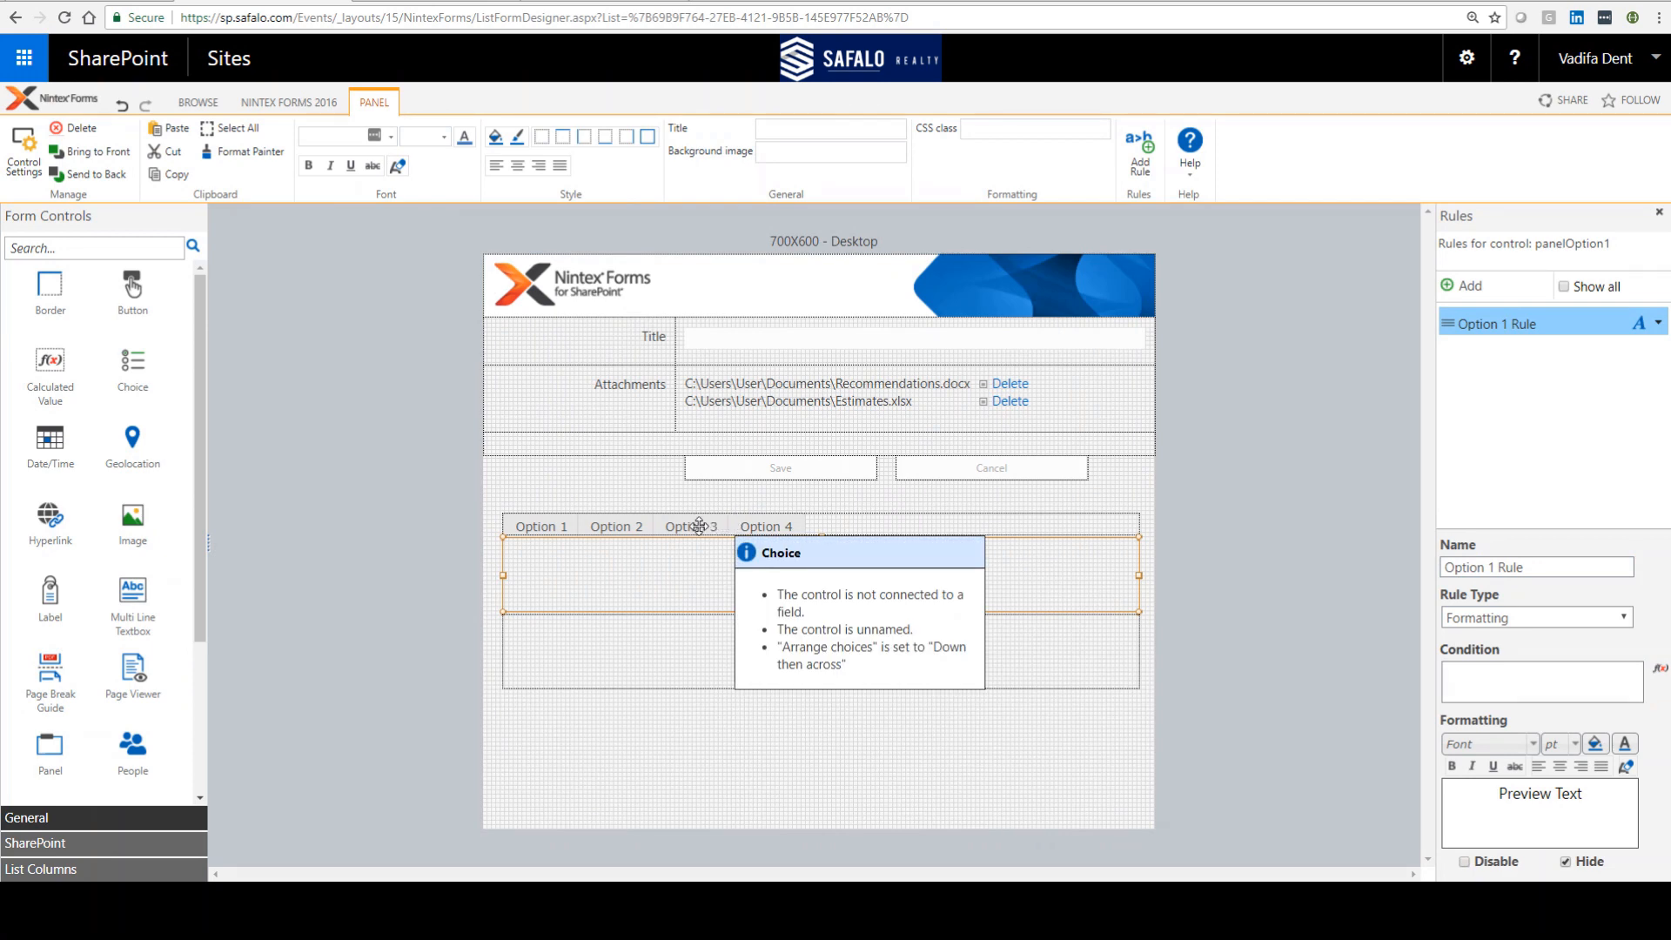
double_click(699, 525)
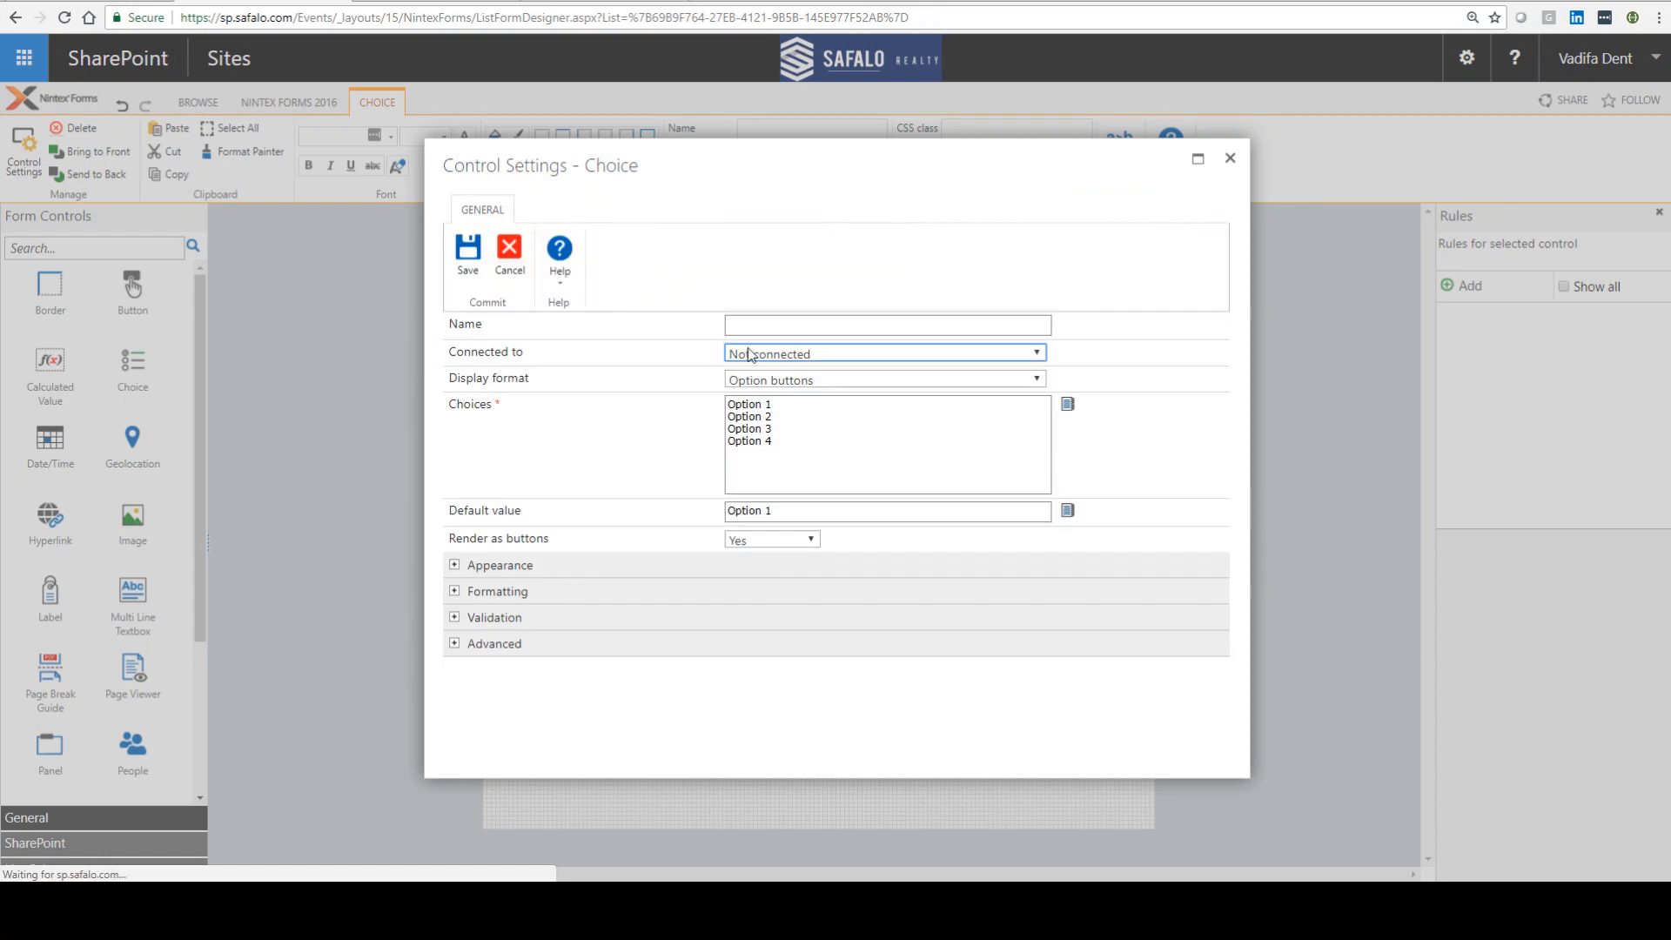
click(748, 331)
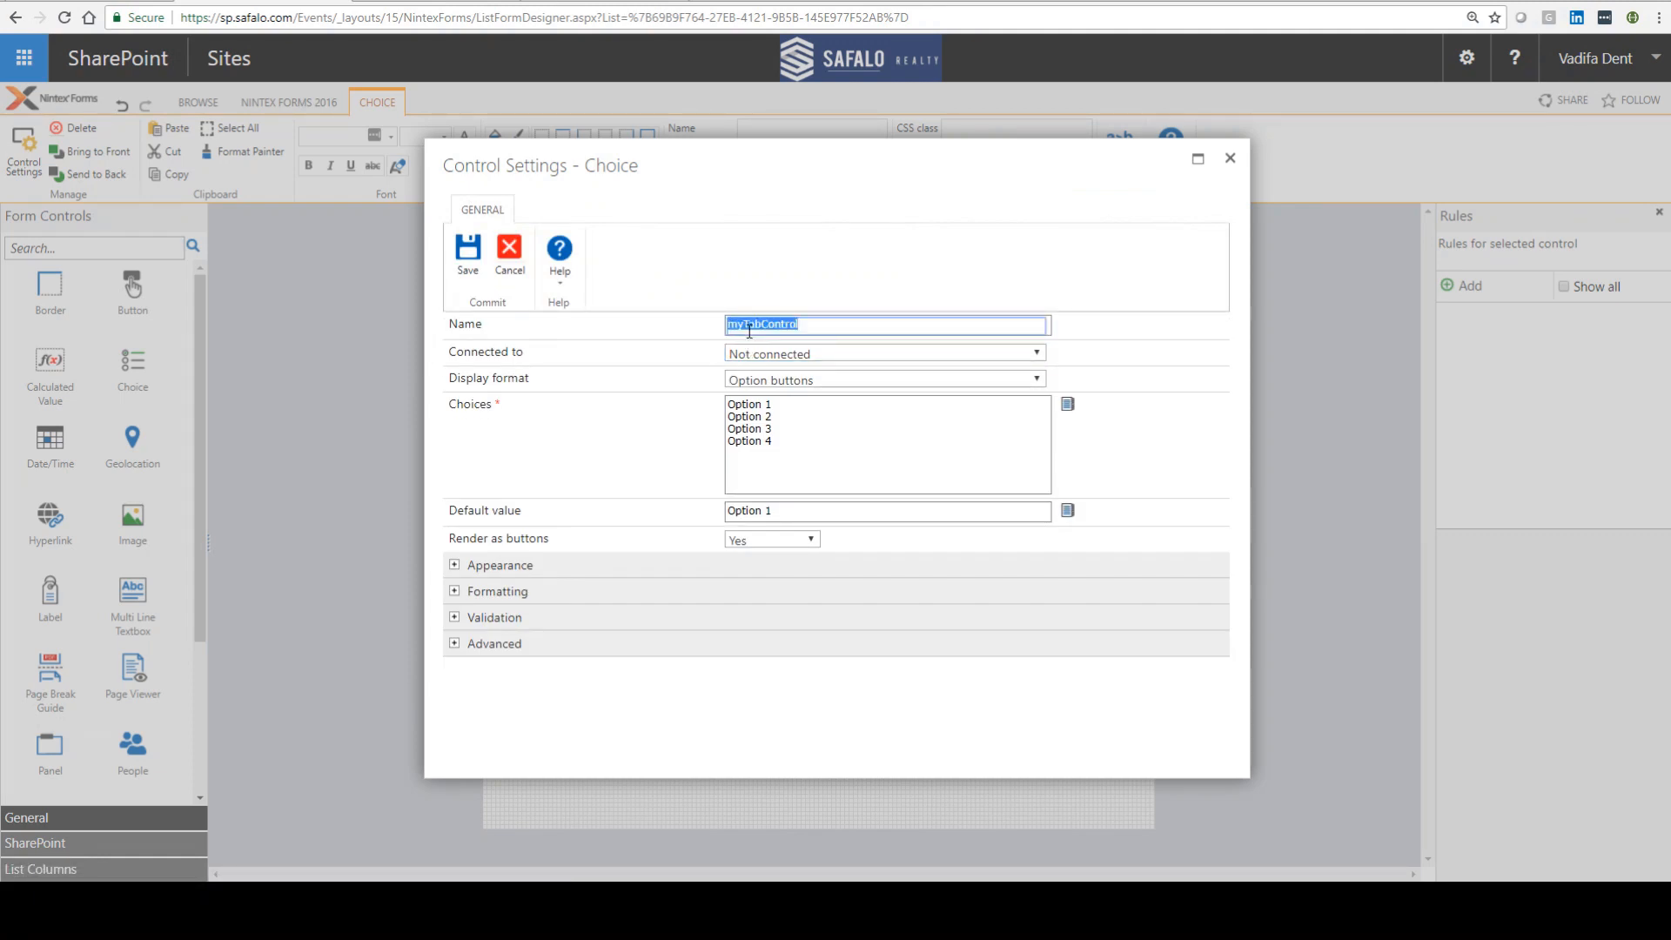
click(468, 252)
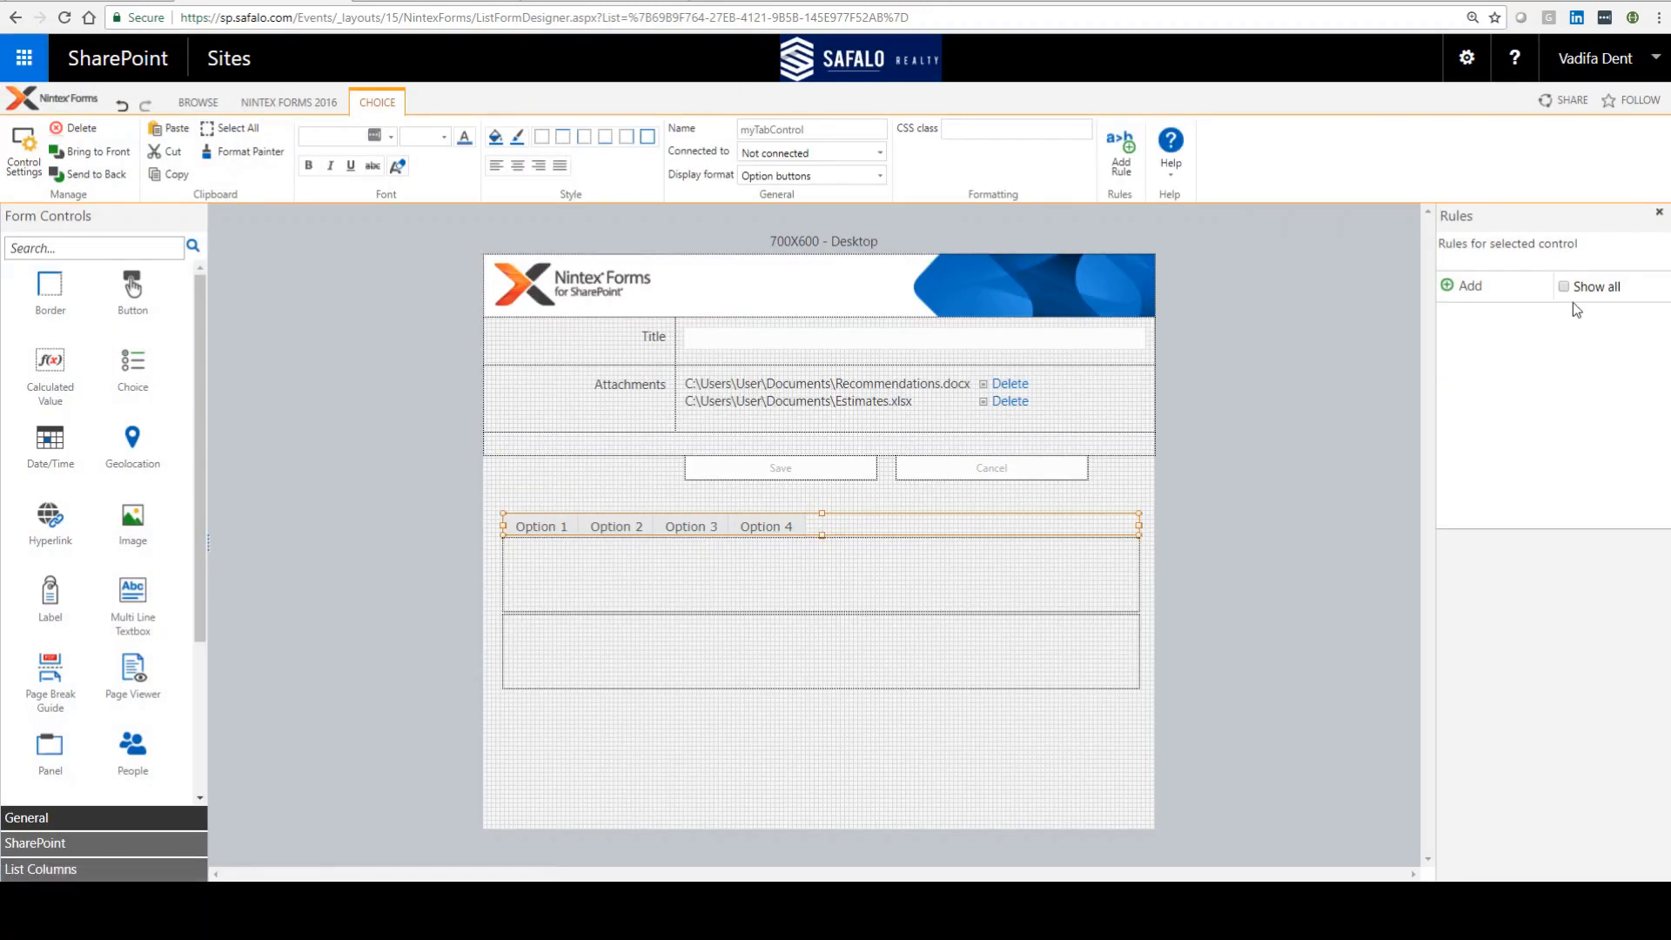
Step: Set the Option 1 Rule condition to myTabControl != 'Option 1' using the Formula Builder
click(1001, 566)
click(1547, 317)
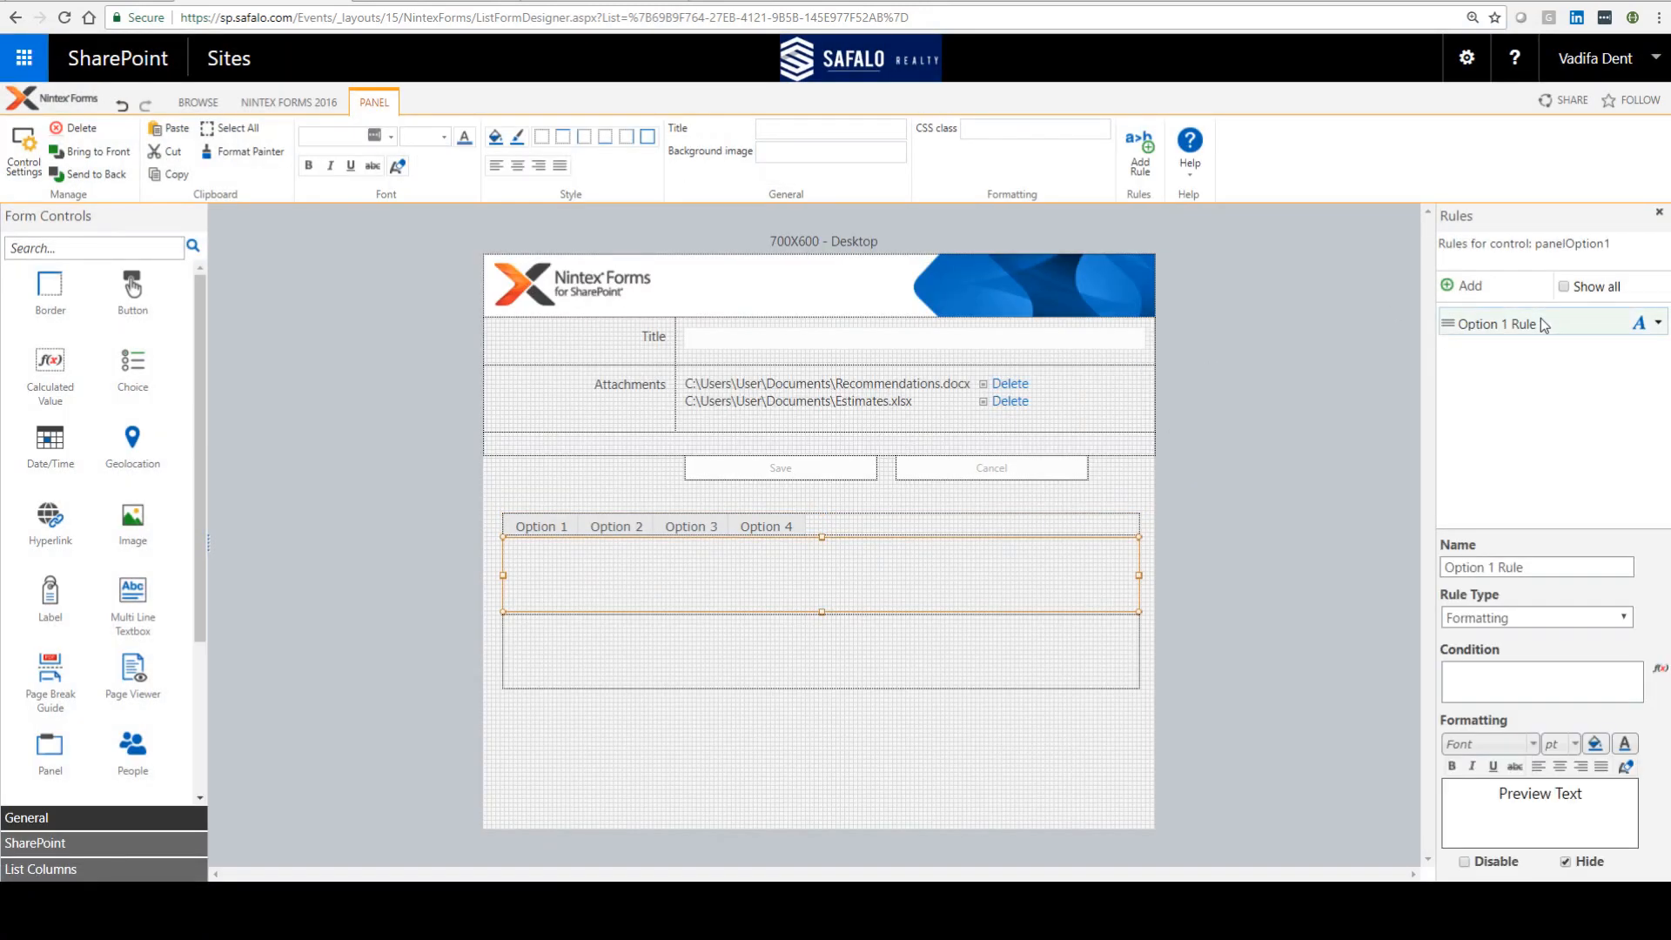
click(1660, 672)
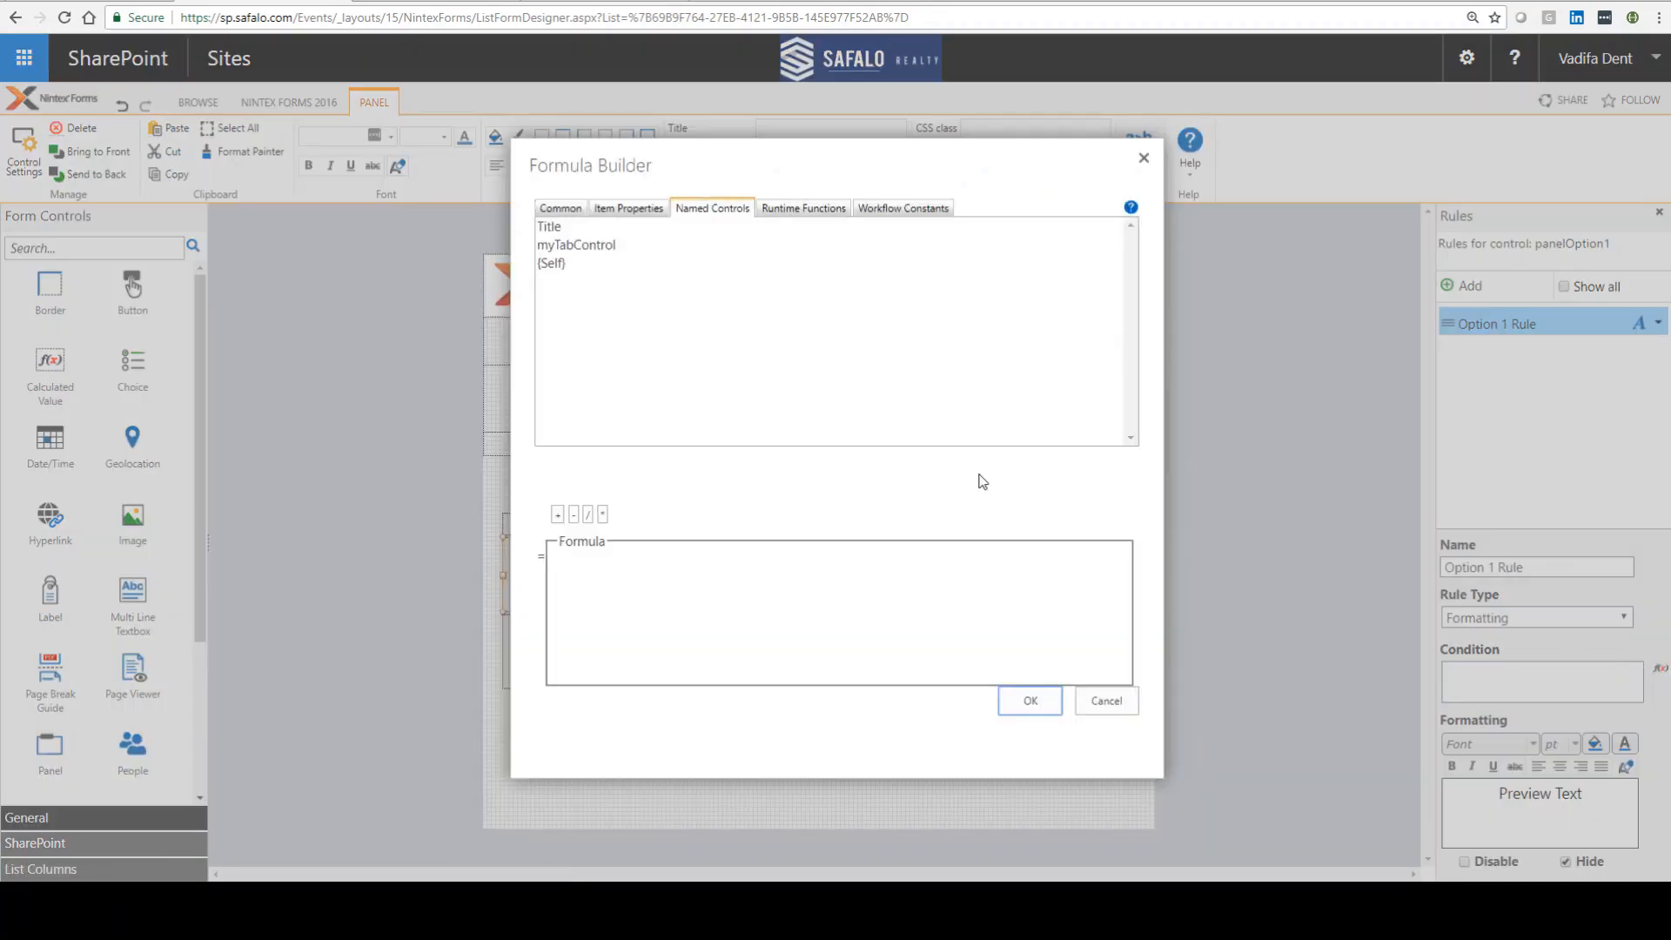
double_click(590, 246)
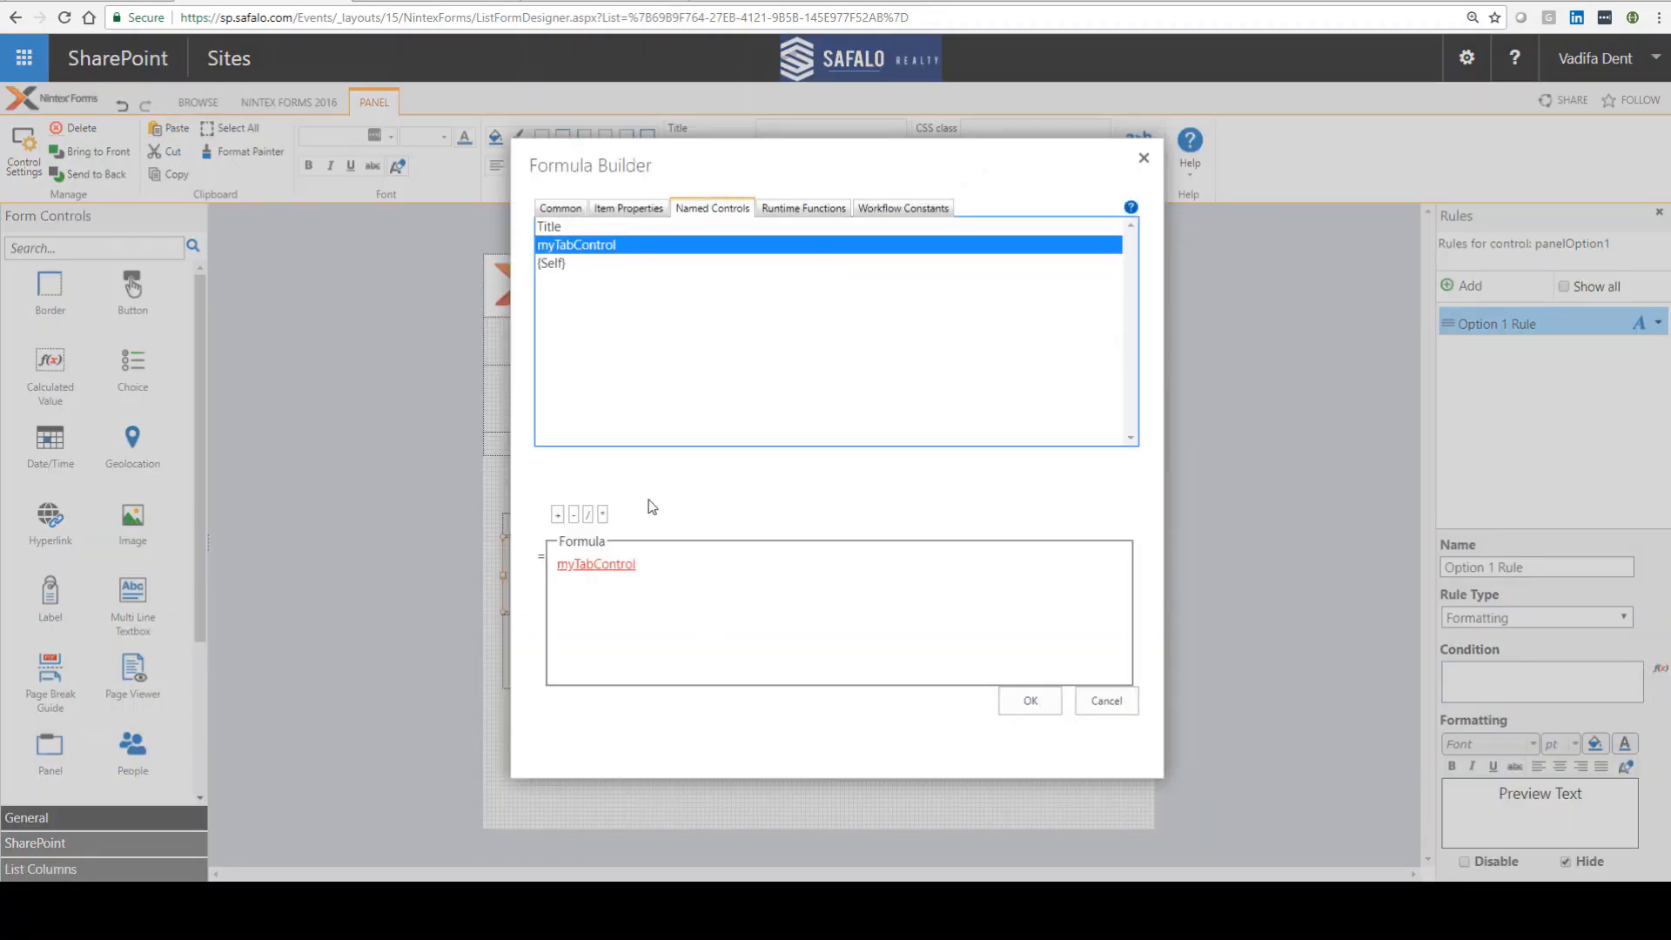
click(701, 573)
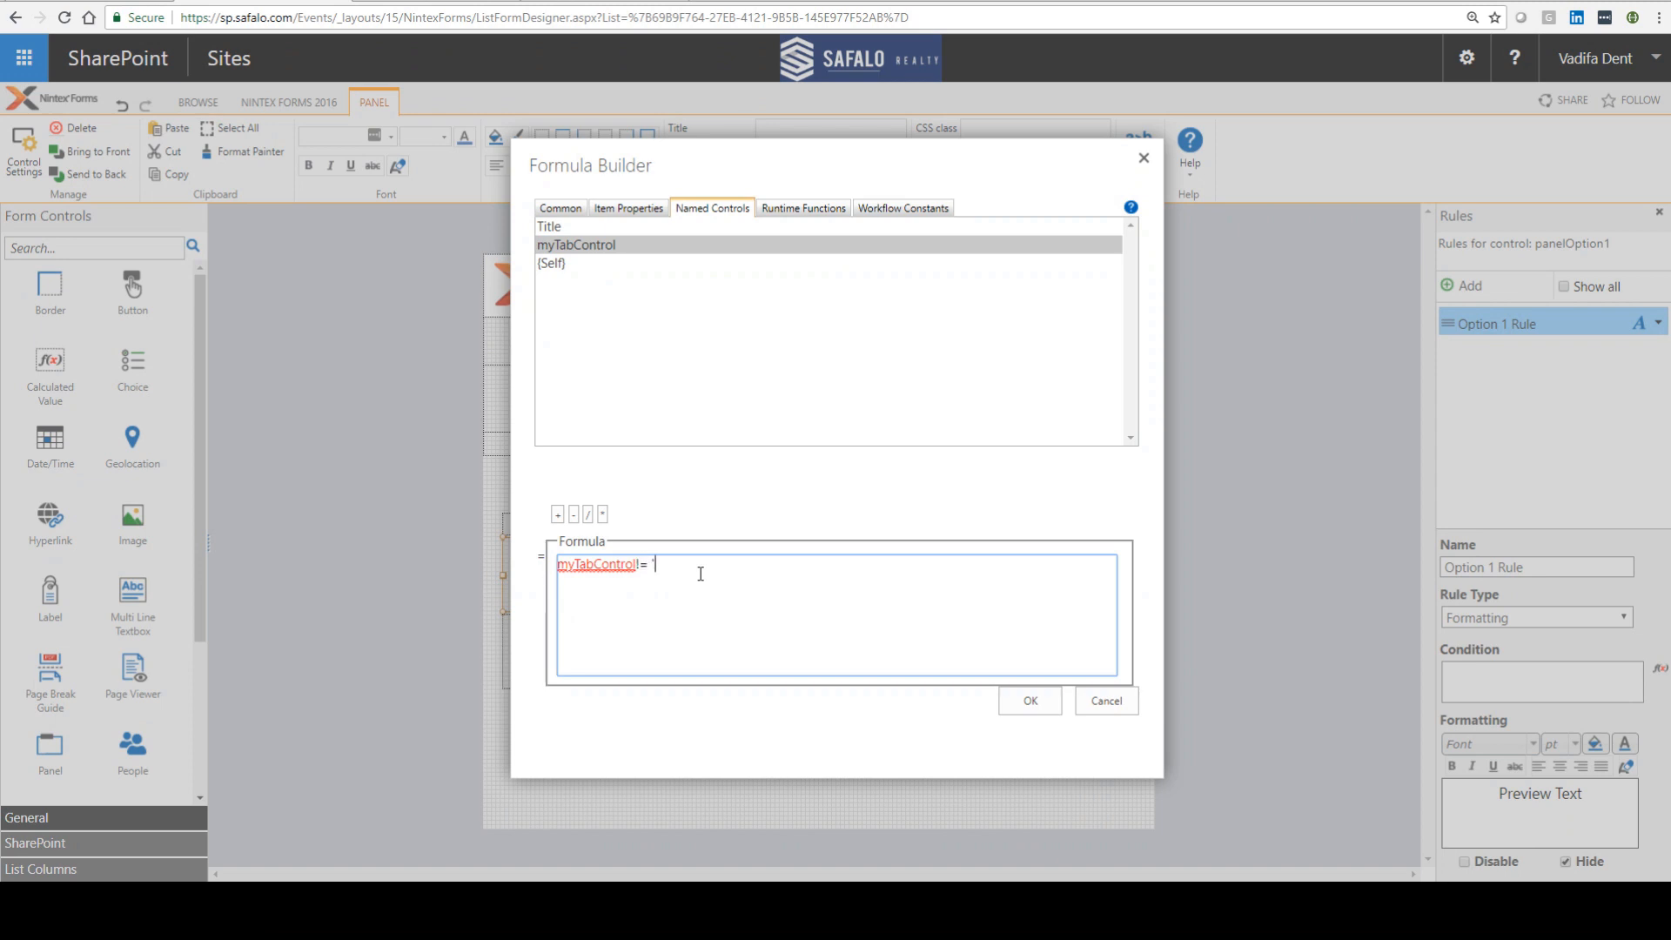
text(!= ')
key(ctrl+v)
key(BackSpace)
key(BackSpace)
key(BackSpace)
key(BackSpace)
text(Option)
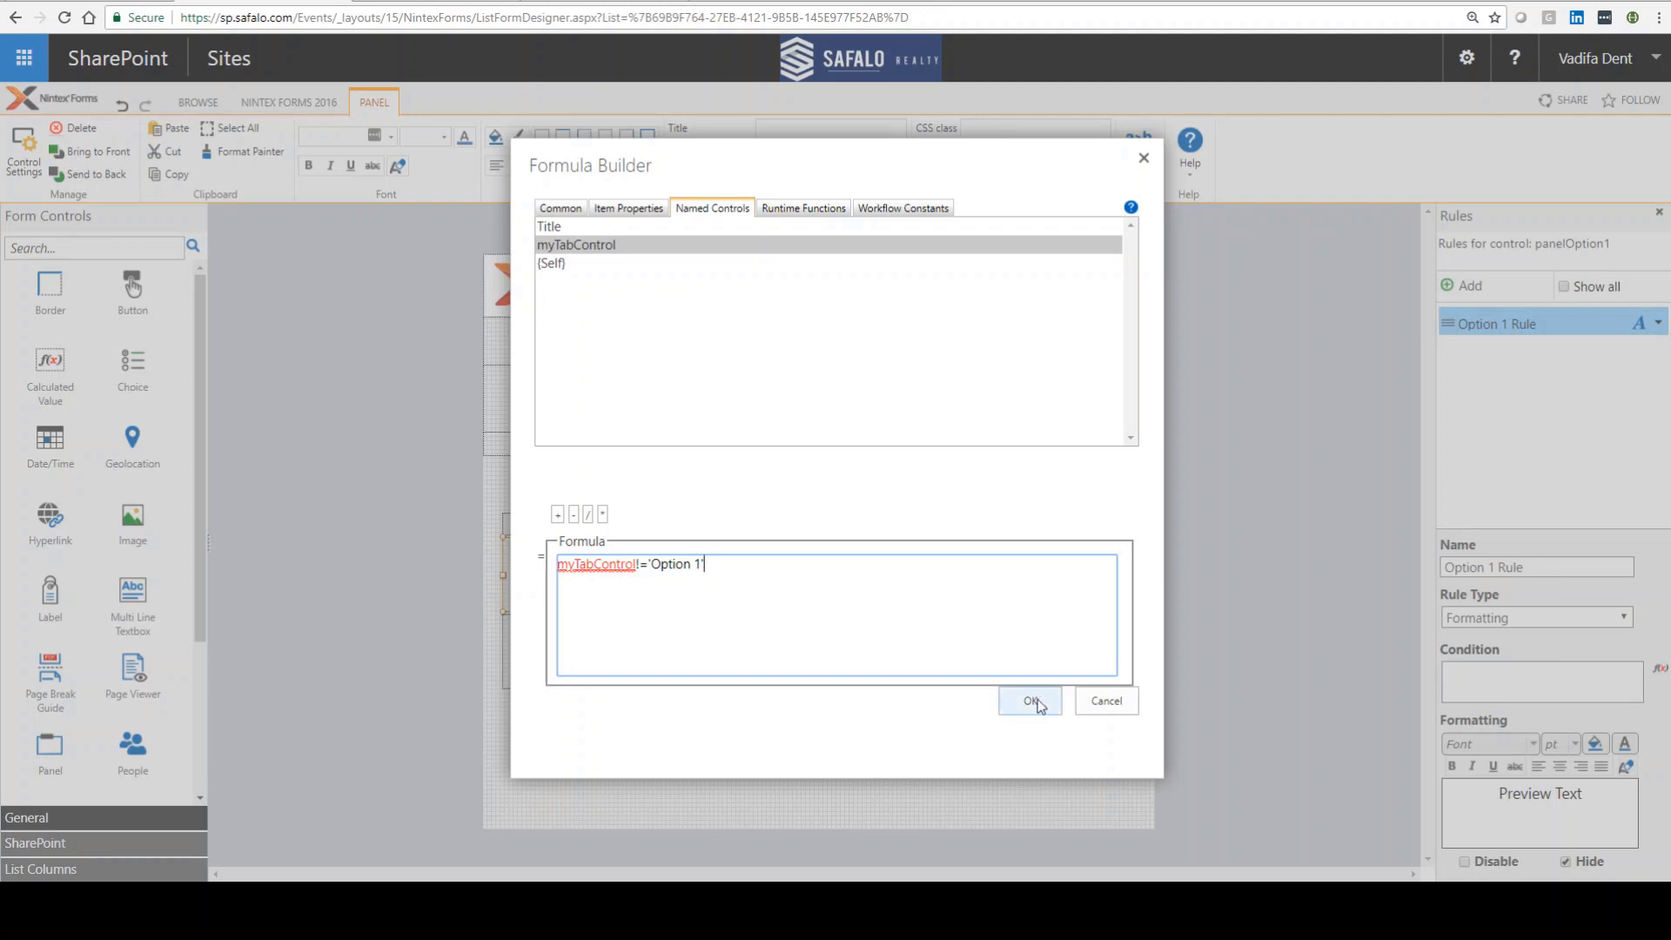
click(1029, 704)
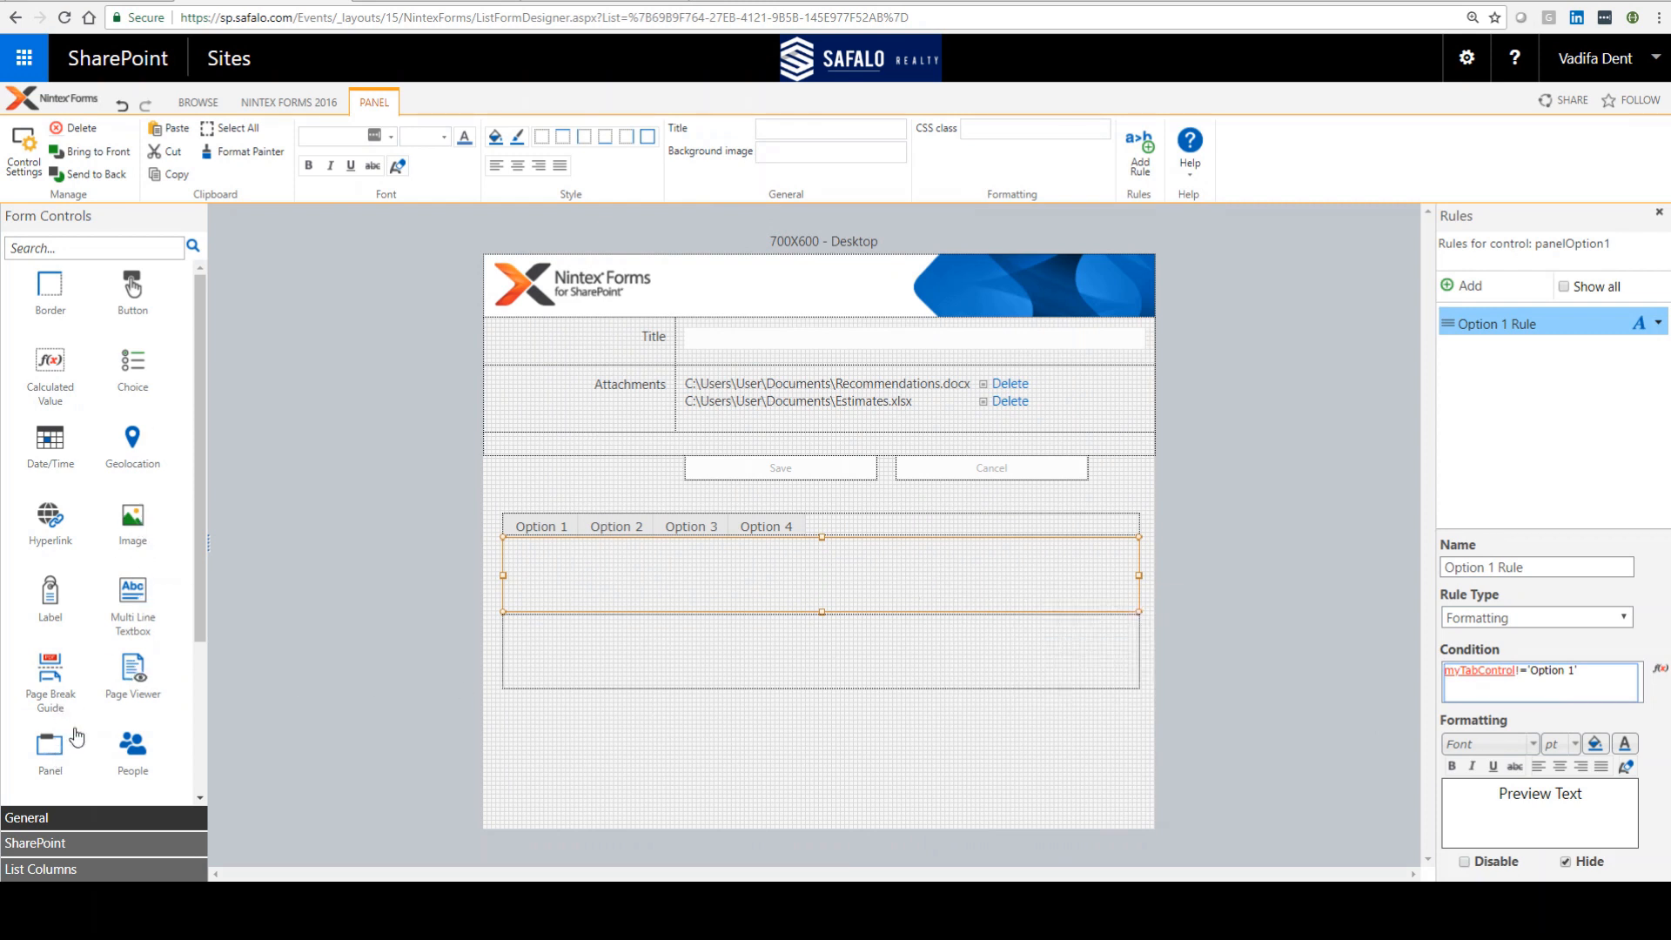
Step: Add a Single Line Textbox control inside the first panel
scroll(84, 735, down, 3)
drag(50, 677, 653, 570)
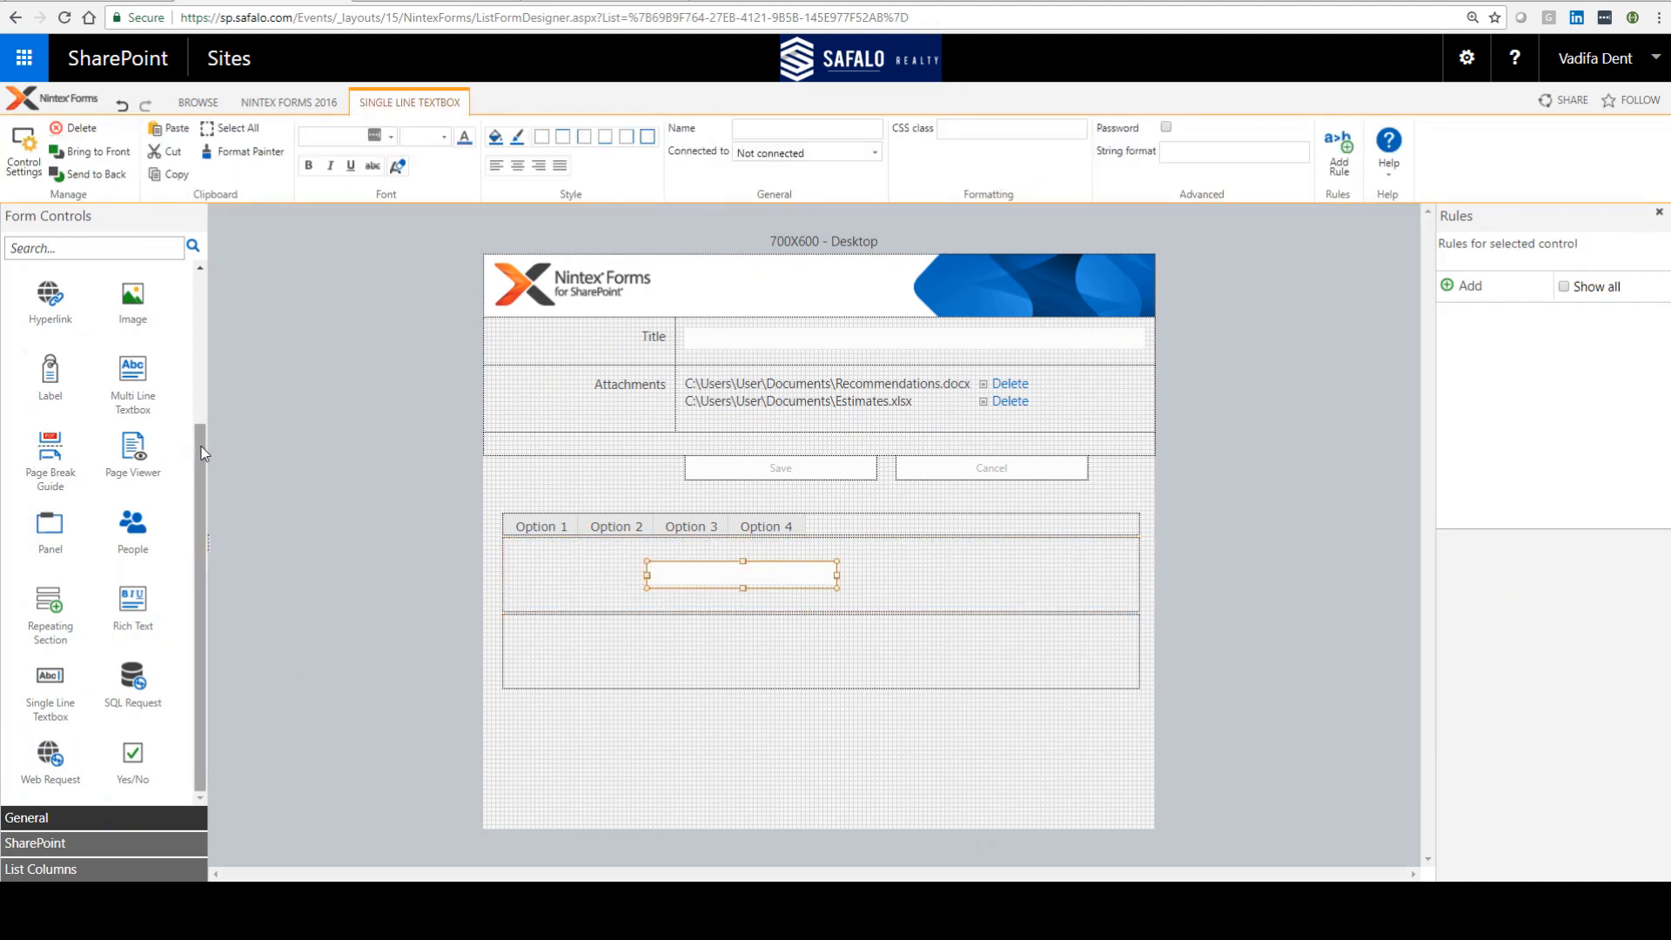
Step: Add a Yes/No control inside the second panel
drag(201, 446, 202, 258)
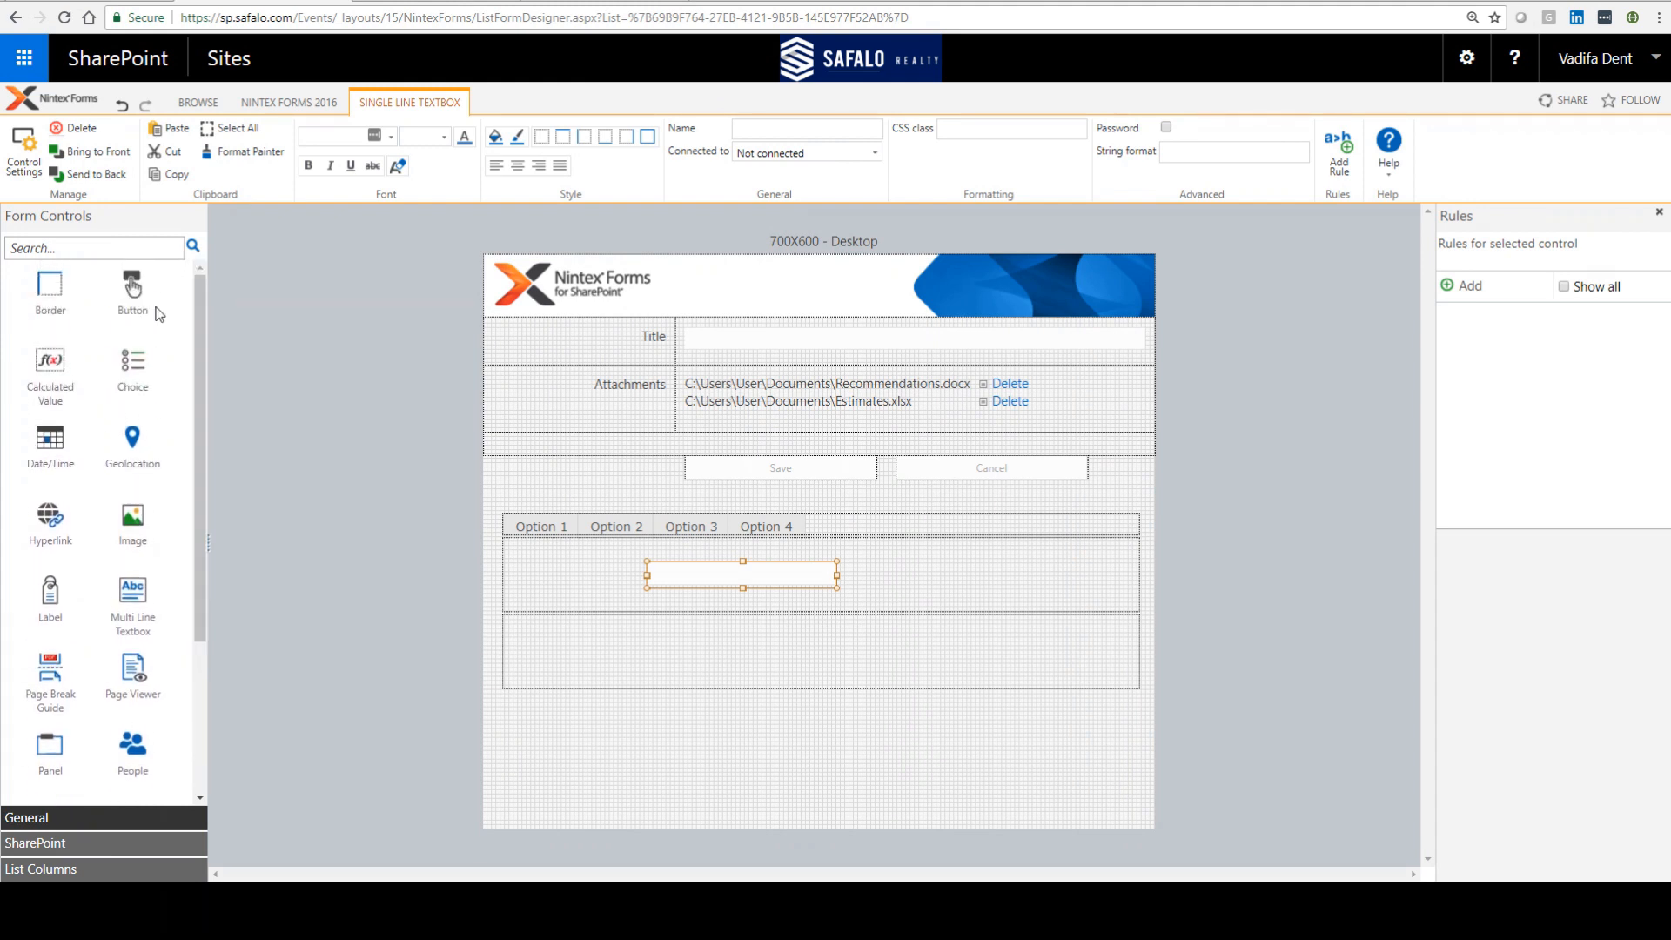
drag(197, 338, 192, 616)
drag(136, 753, 653, 642)
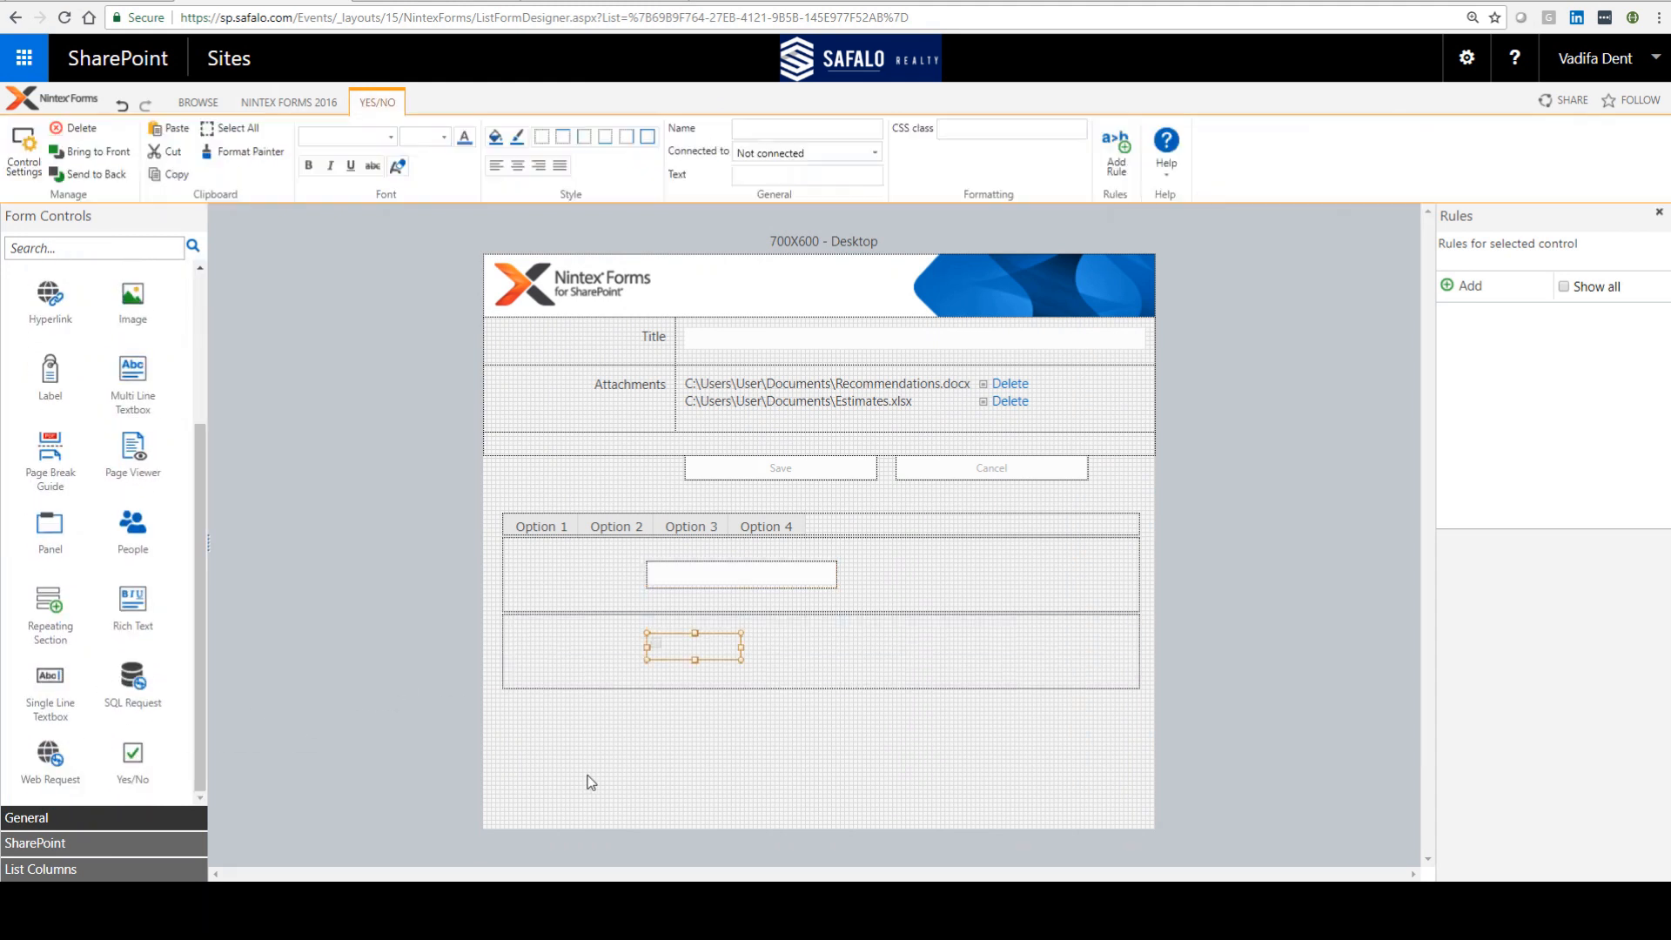
Step: Add a formatting rule named Option 2 Rule to the second panel, panelOption2
click(841, 640)
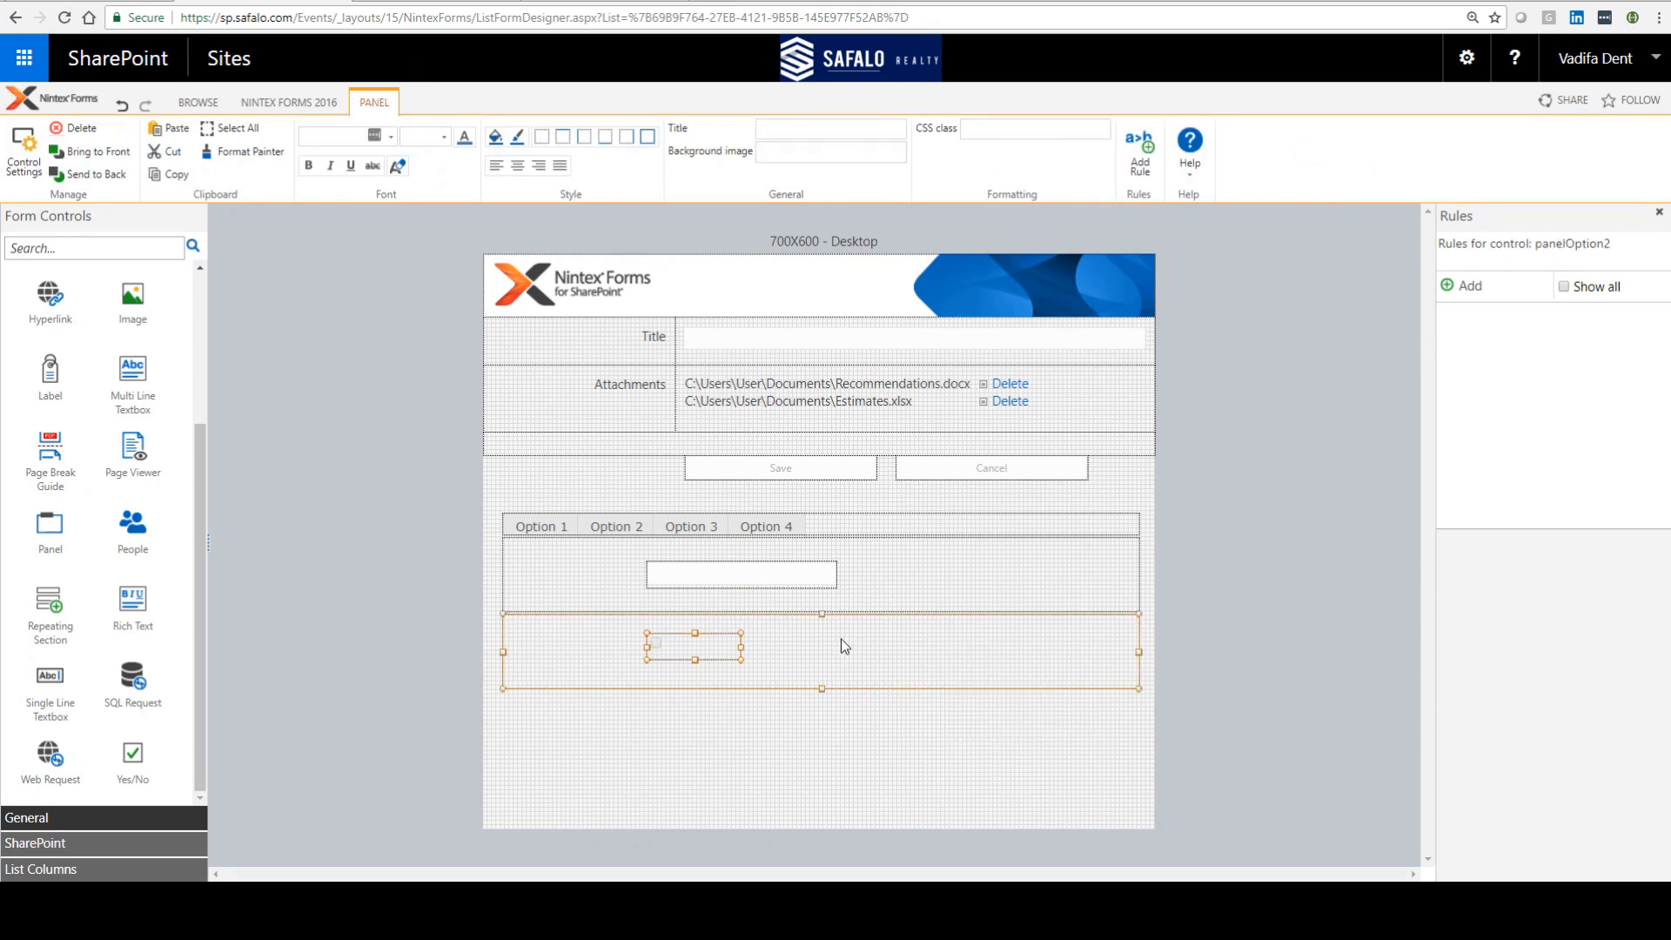
click(1464, 285)
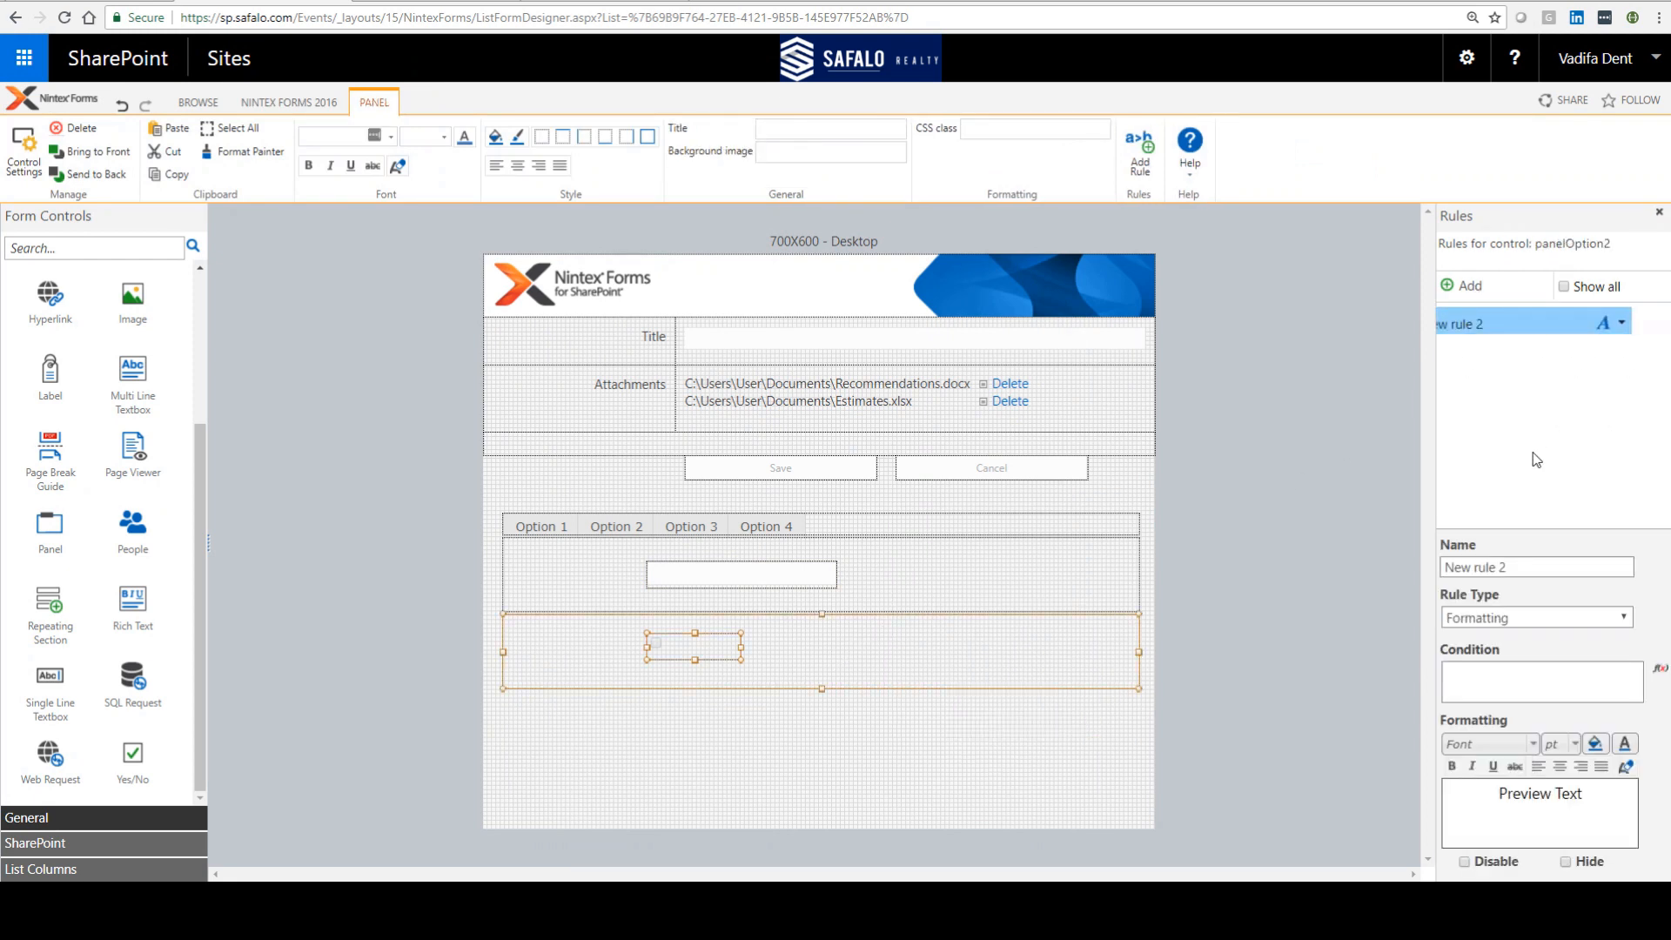
text(Option 2 Rule)
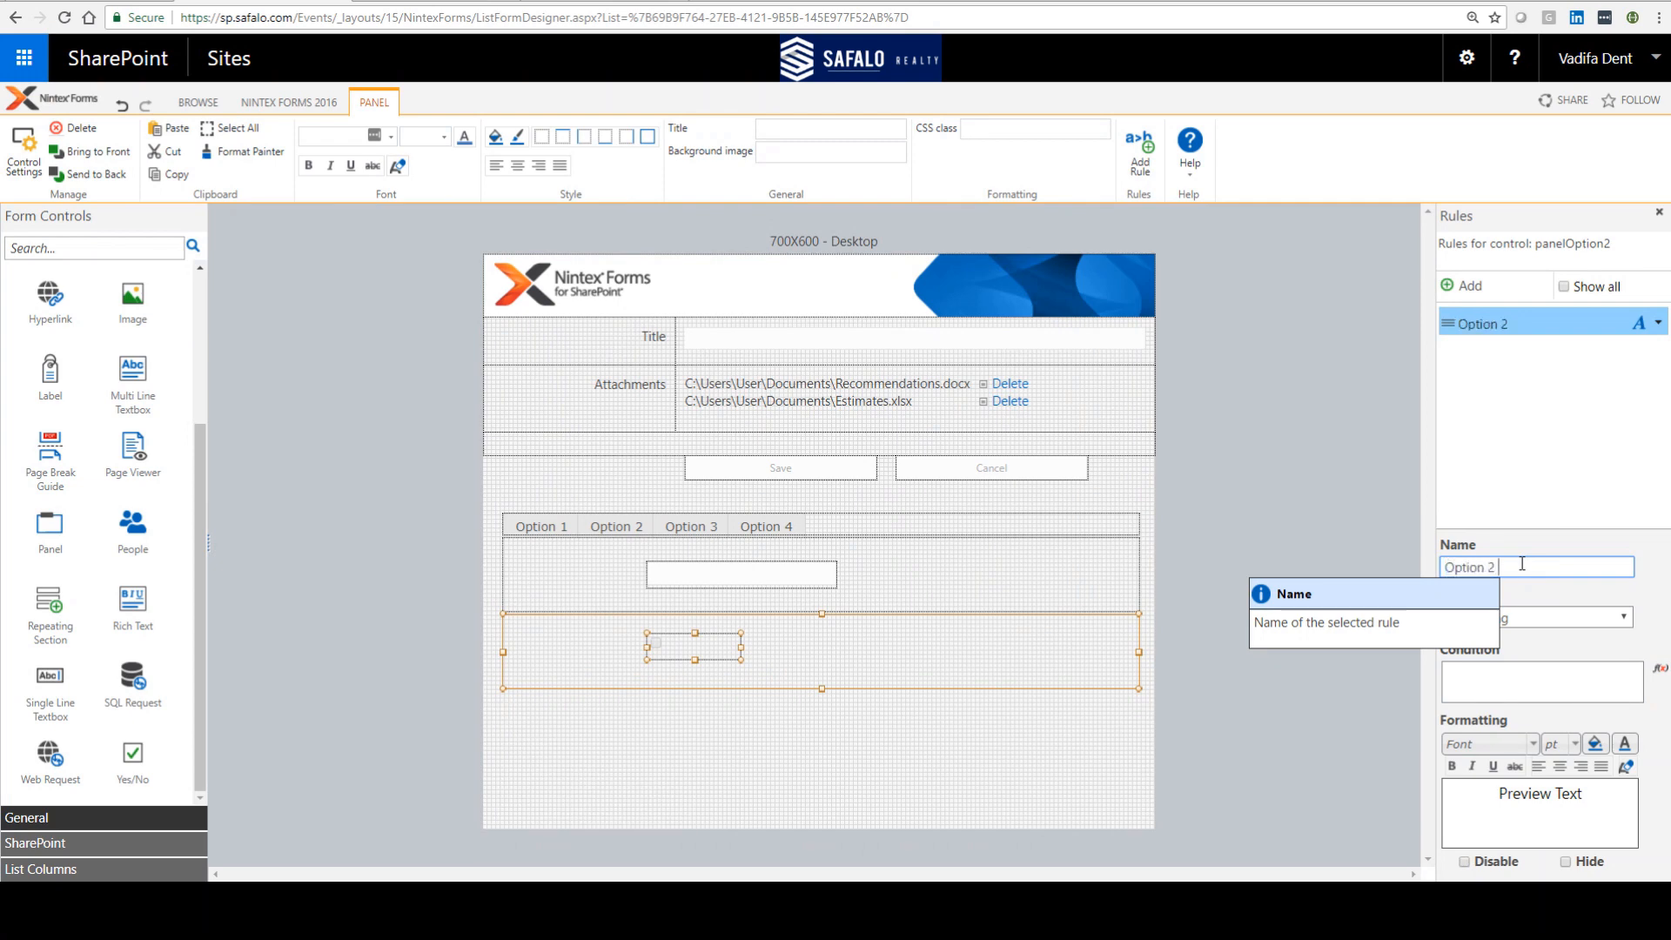
Step: Set the Option 2 Rule condition to myTabControl != 'Option 2' with the Formula Builder and enable Hide
click(1659, 669)
double_click(584, 246)
click(693, 578)
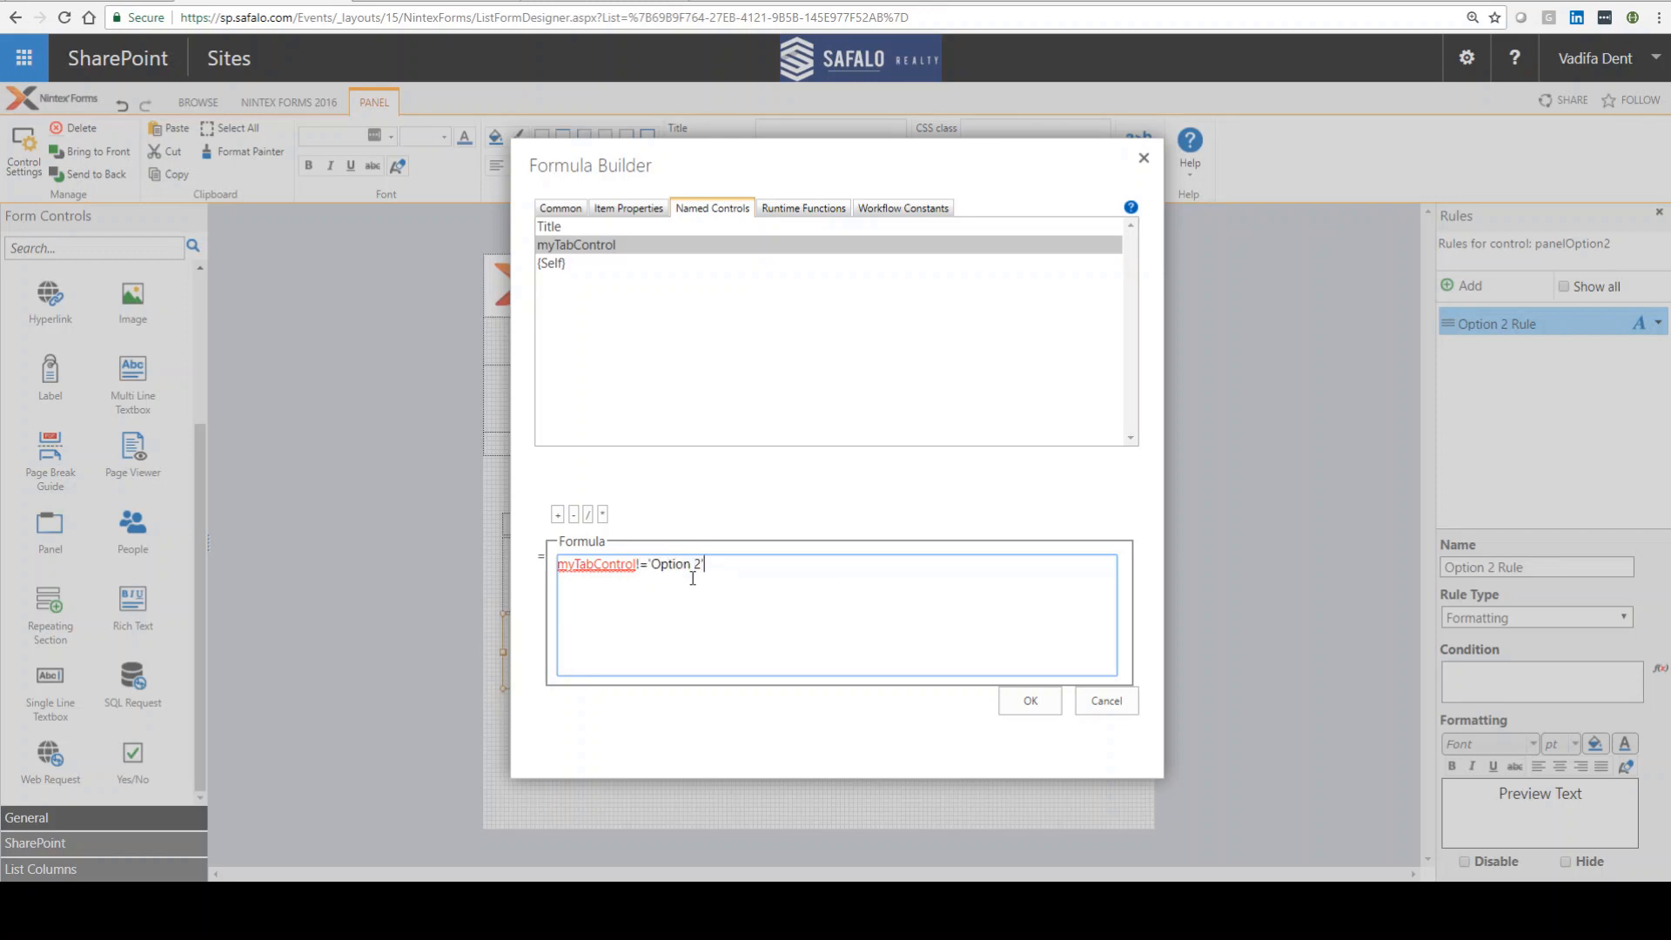
click(1029, 702)
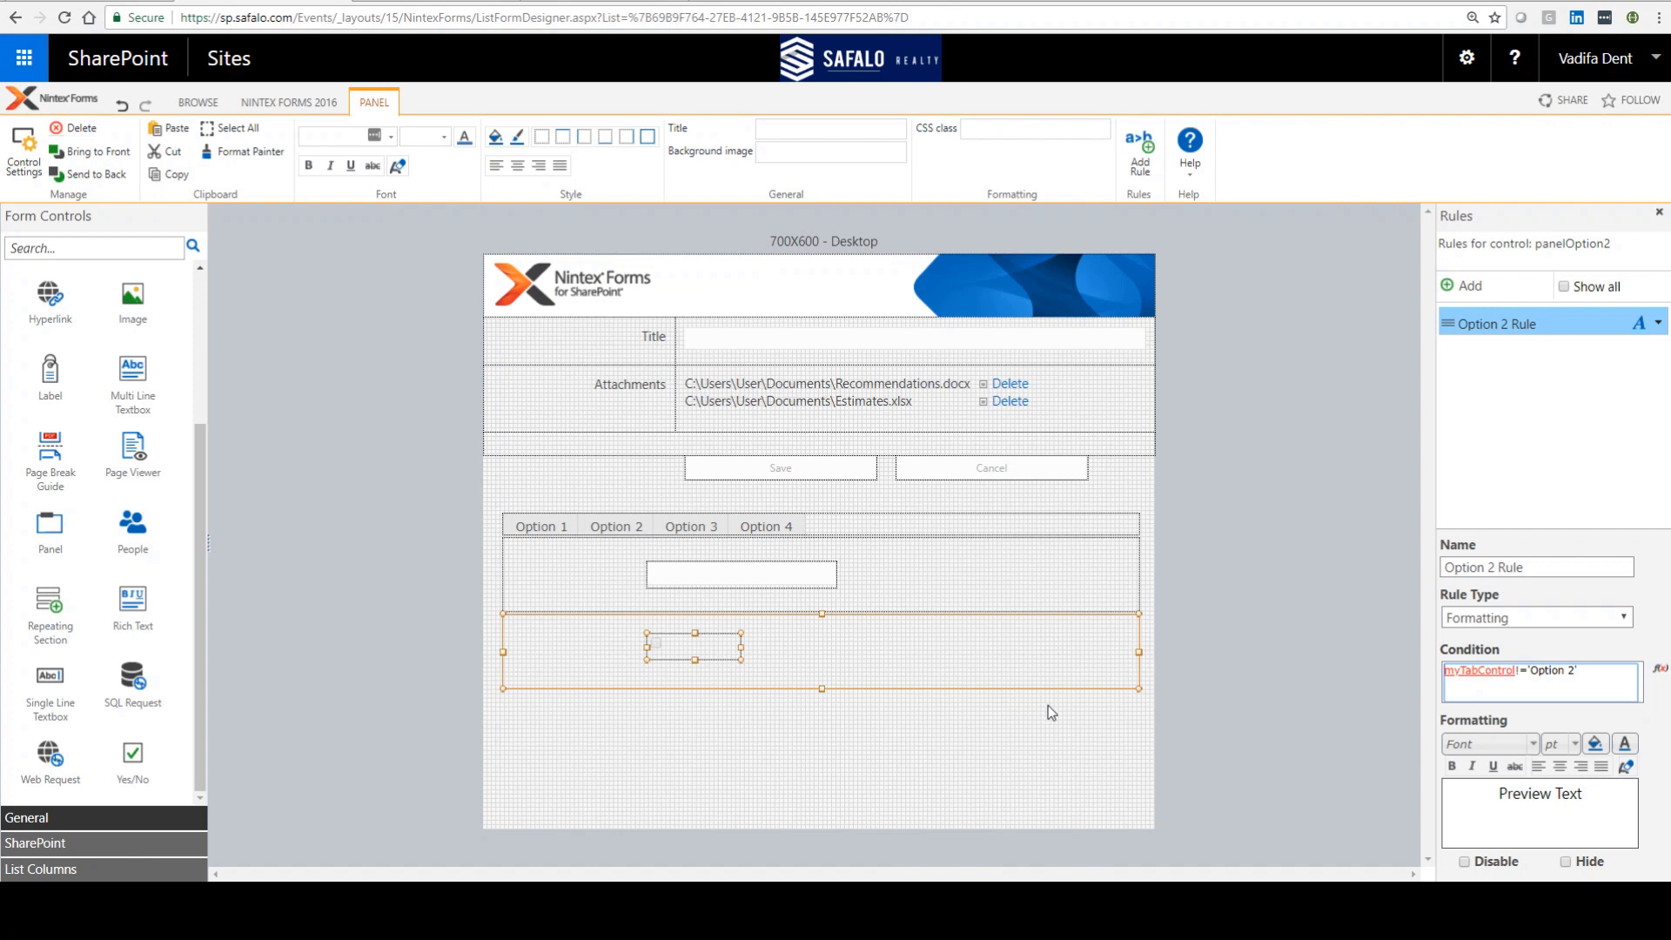
click(1567, 860)
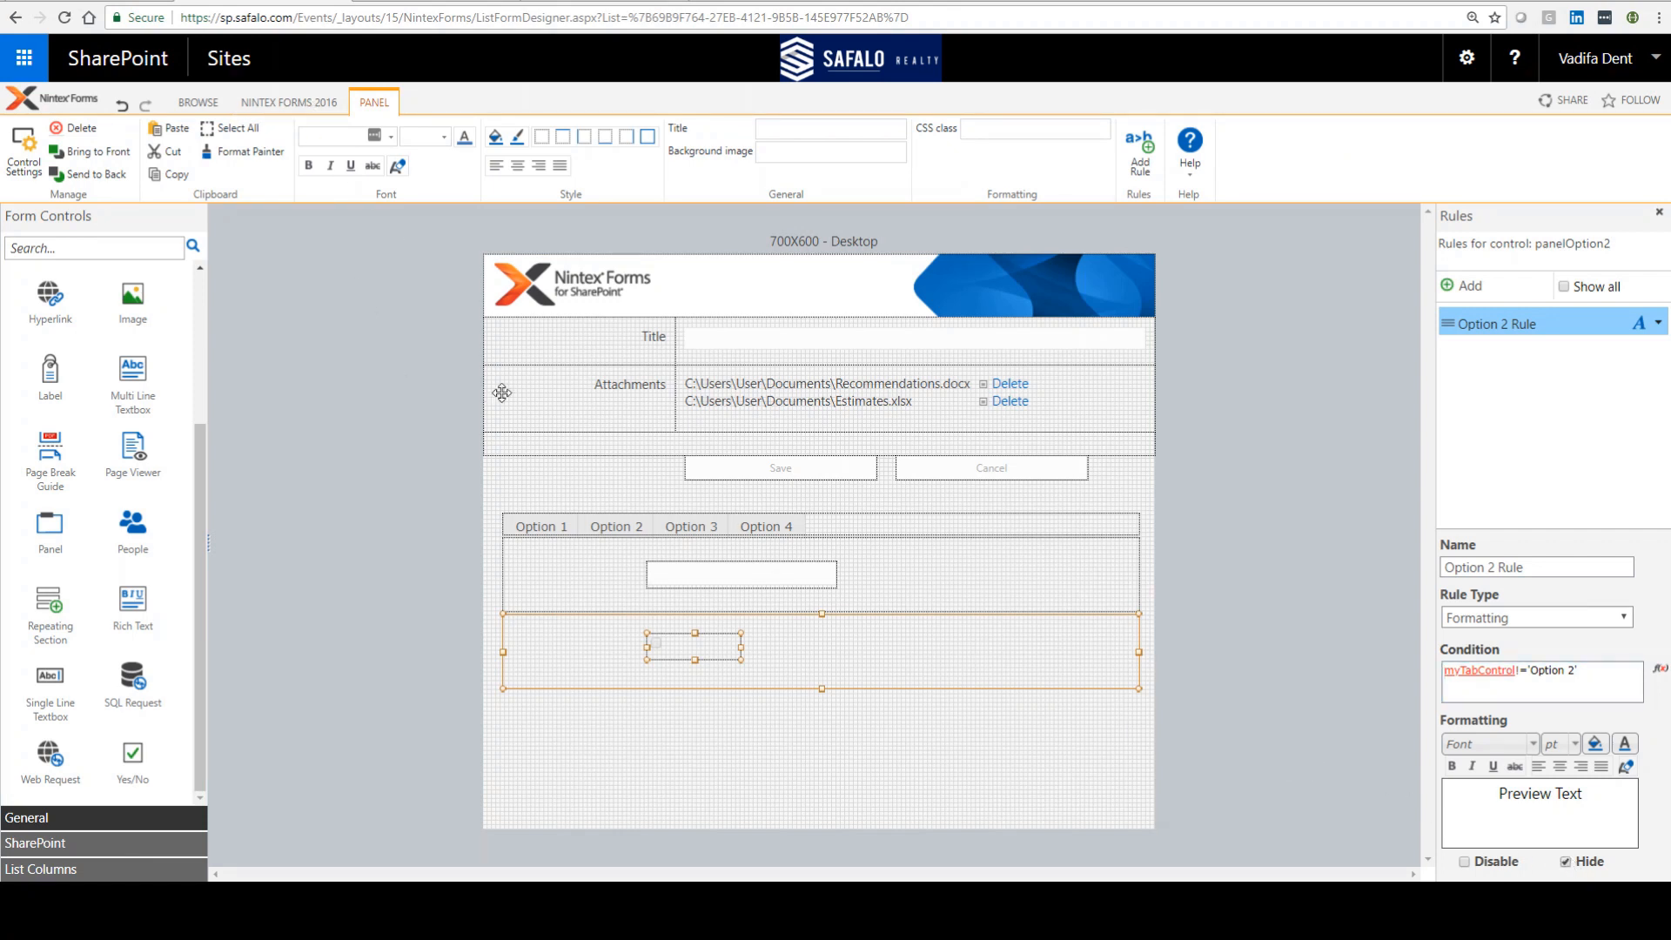
Step: Generate a desktop preview of the form
click(287, 102)
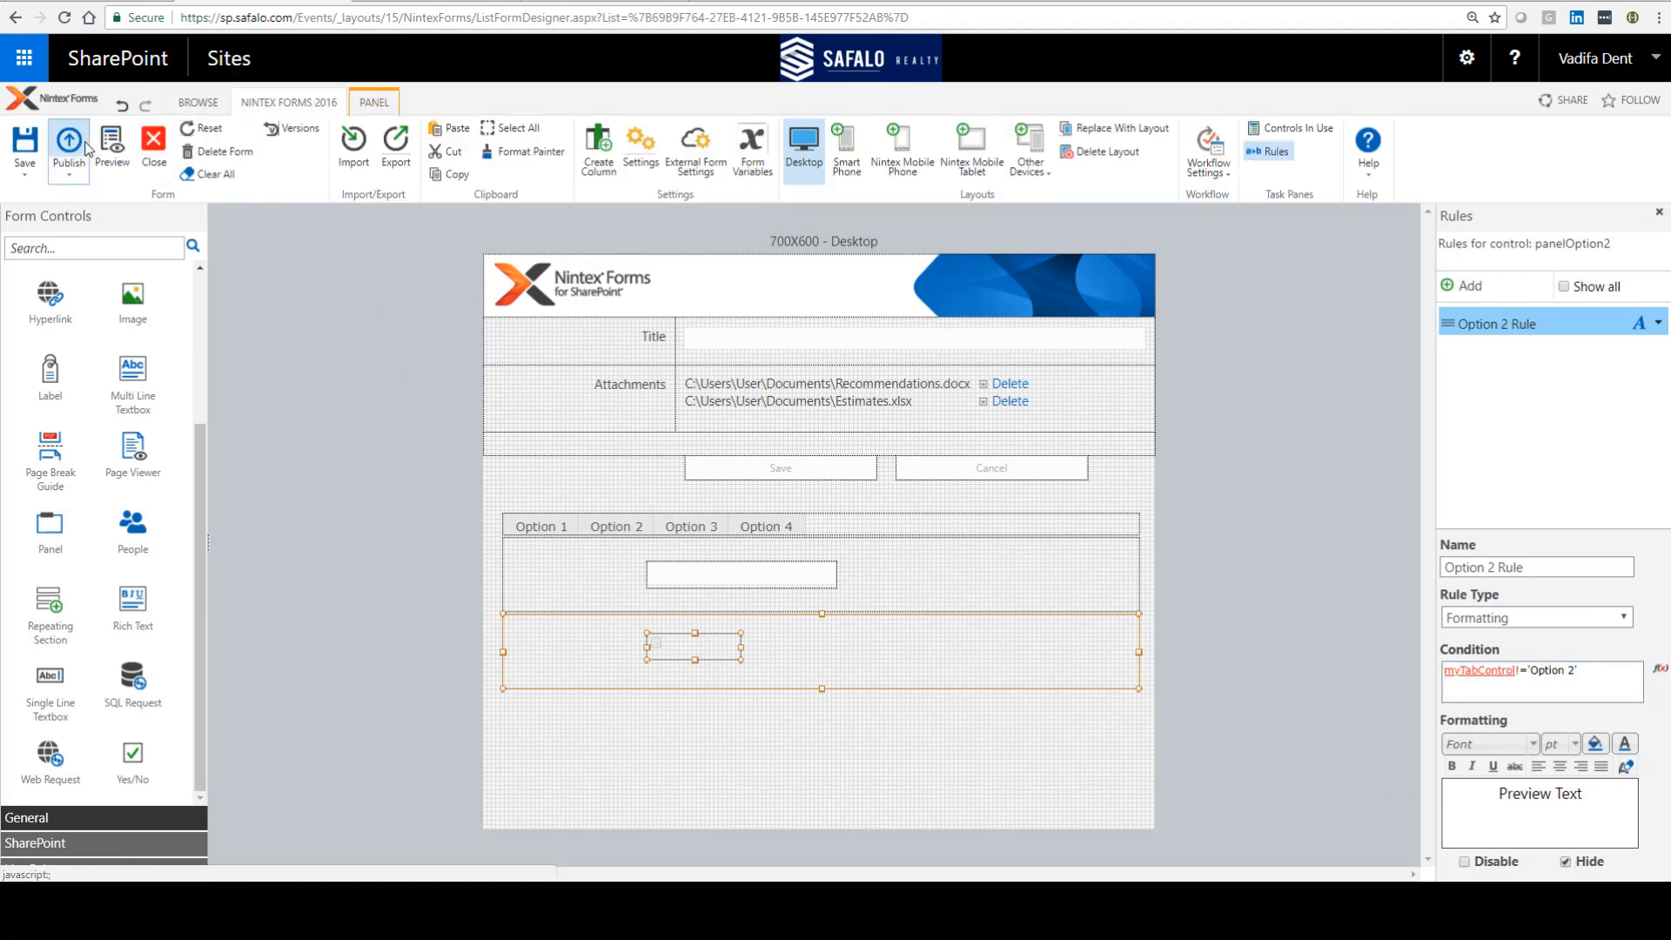
click(112, 146)
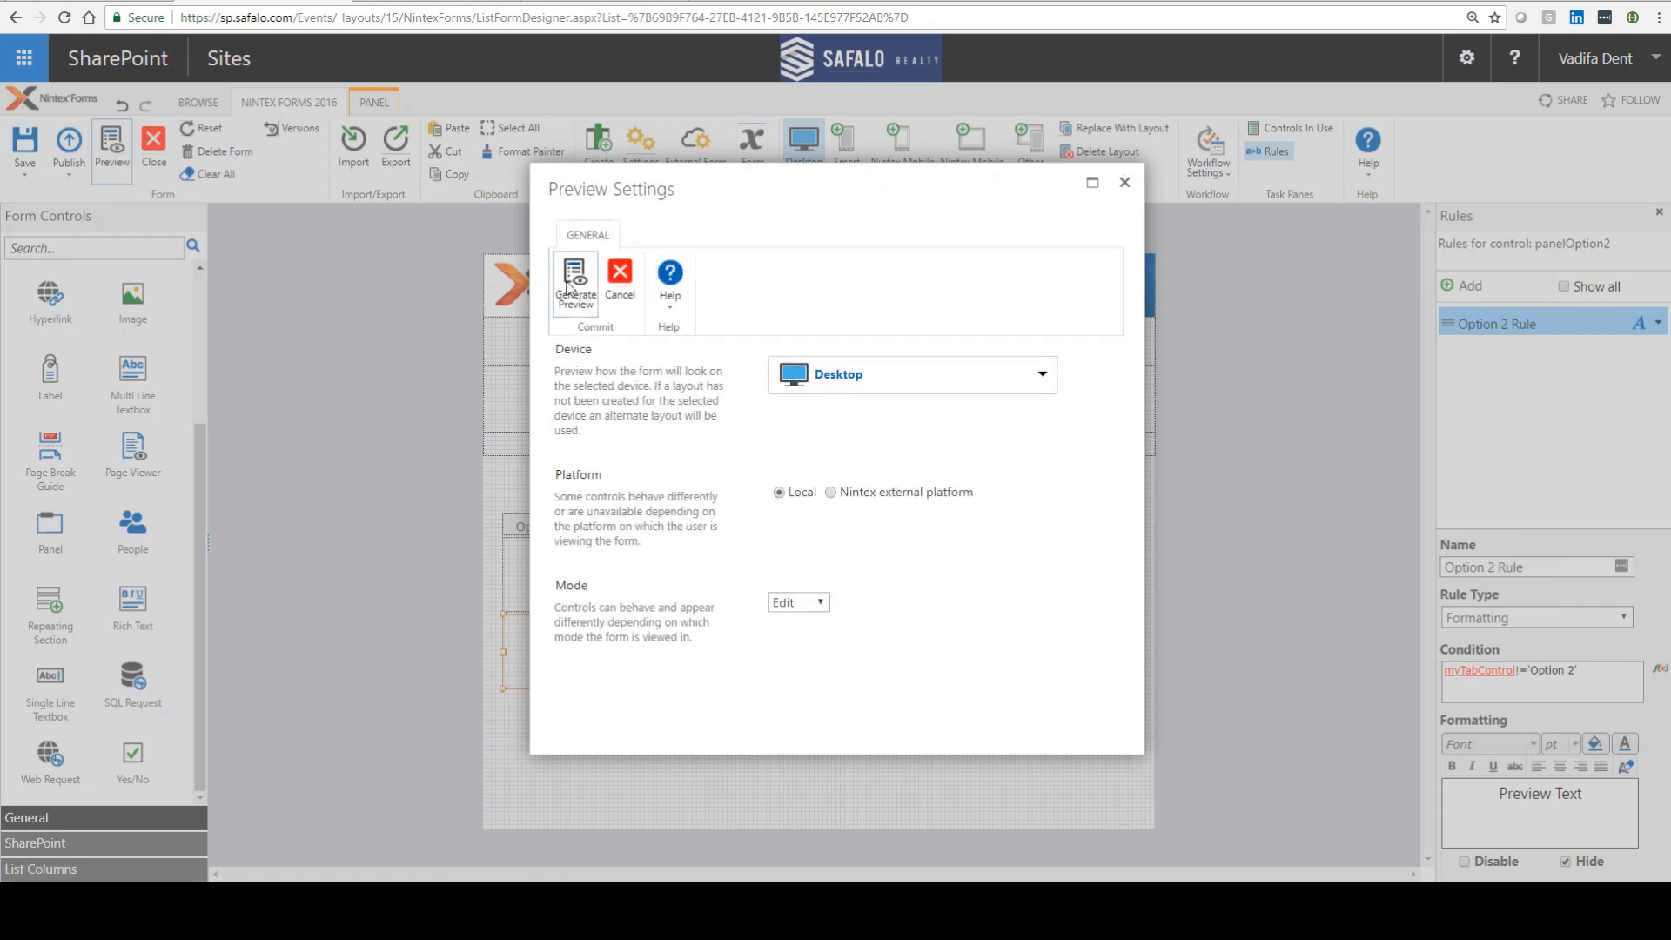
click(573, 283)
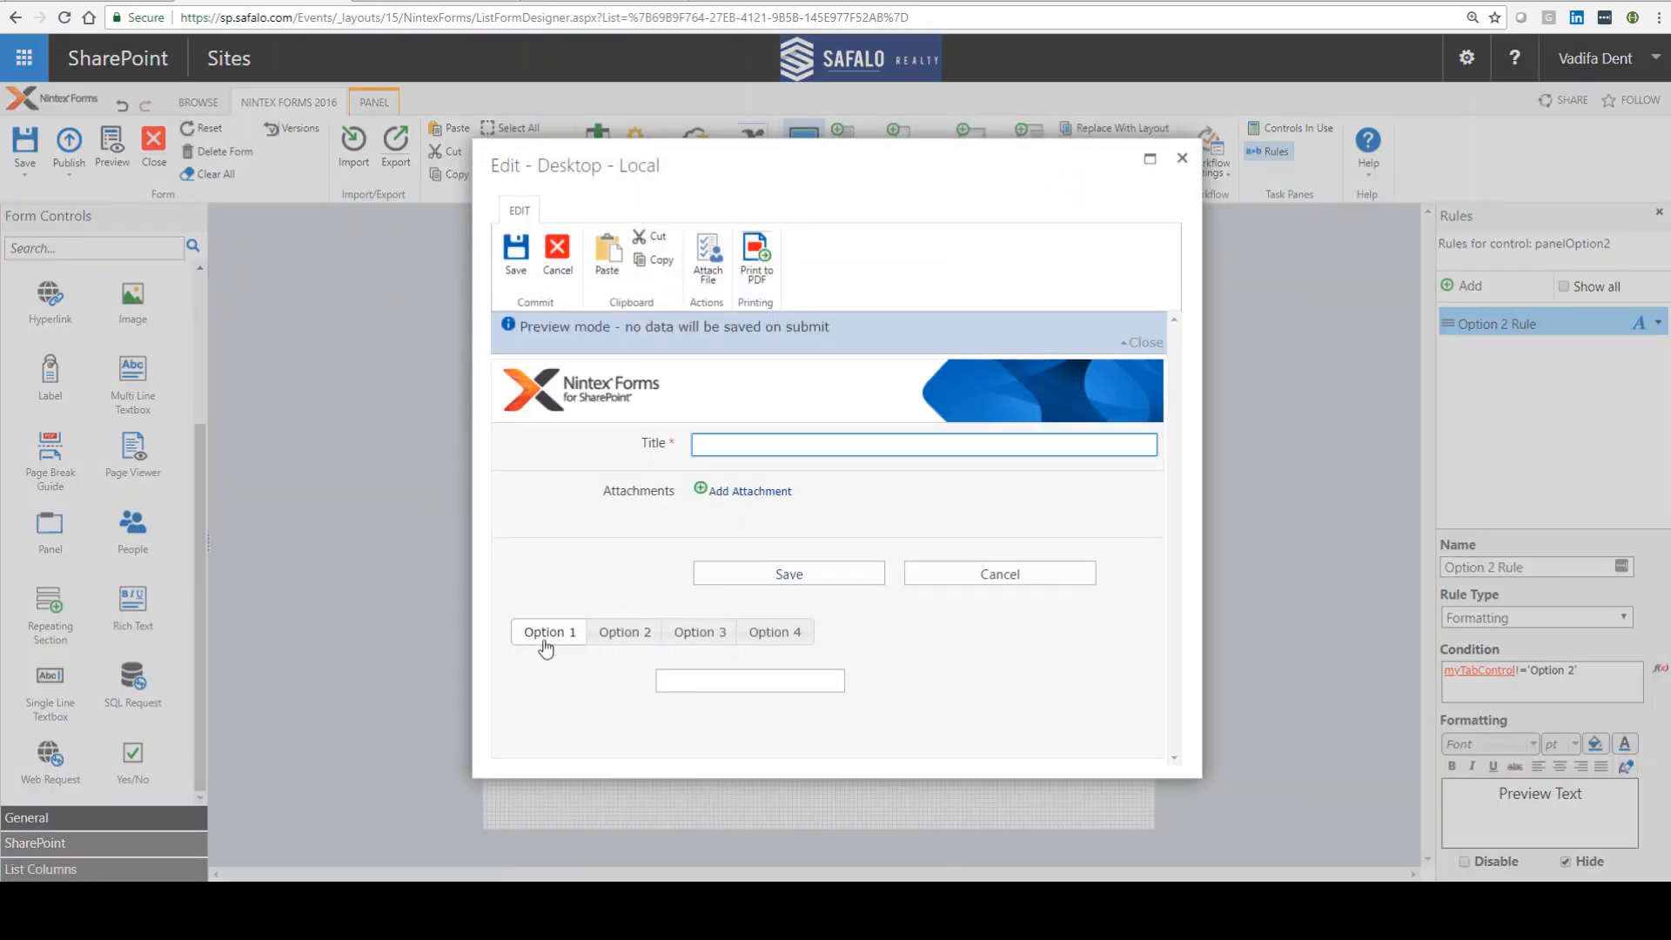
Step: Switch between the Option 1, Option 2 and Option 4 tabs in the preview to test the panels, then close it
click(622, 642)
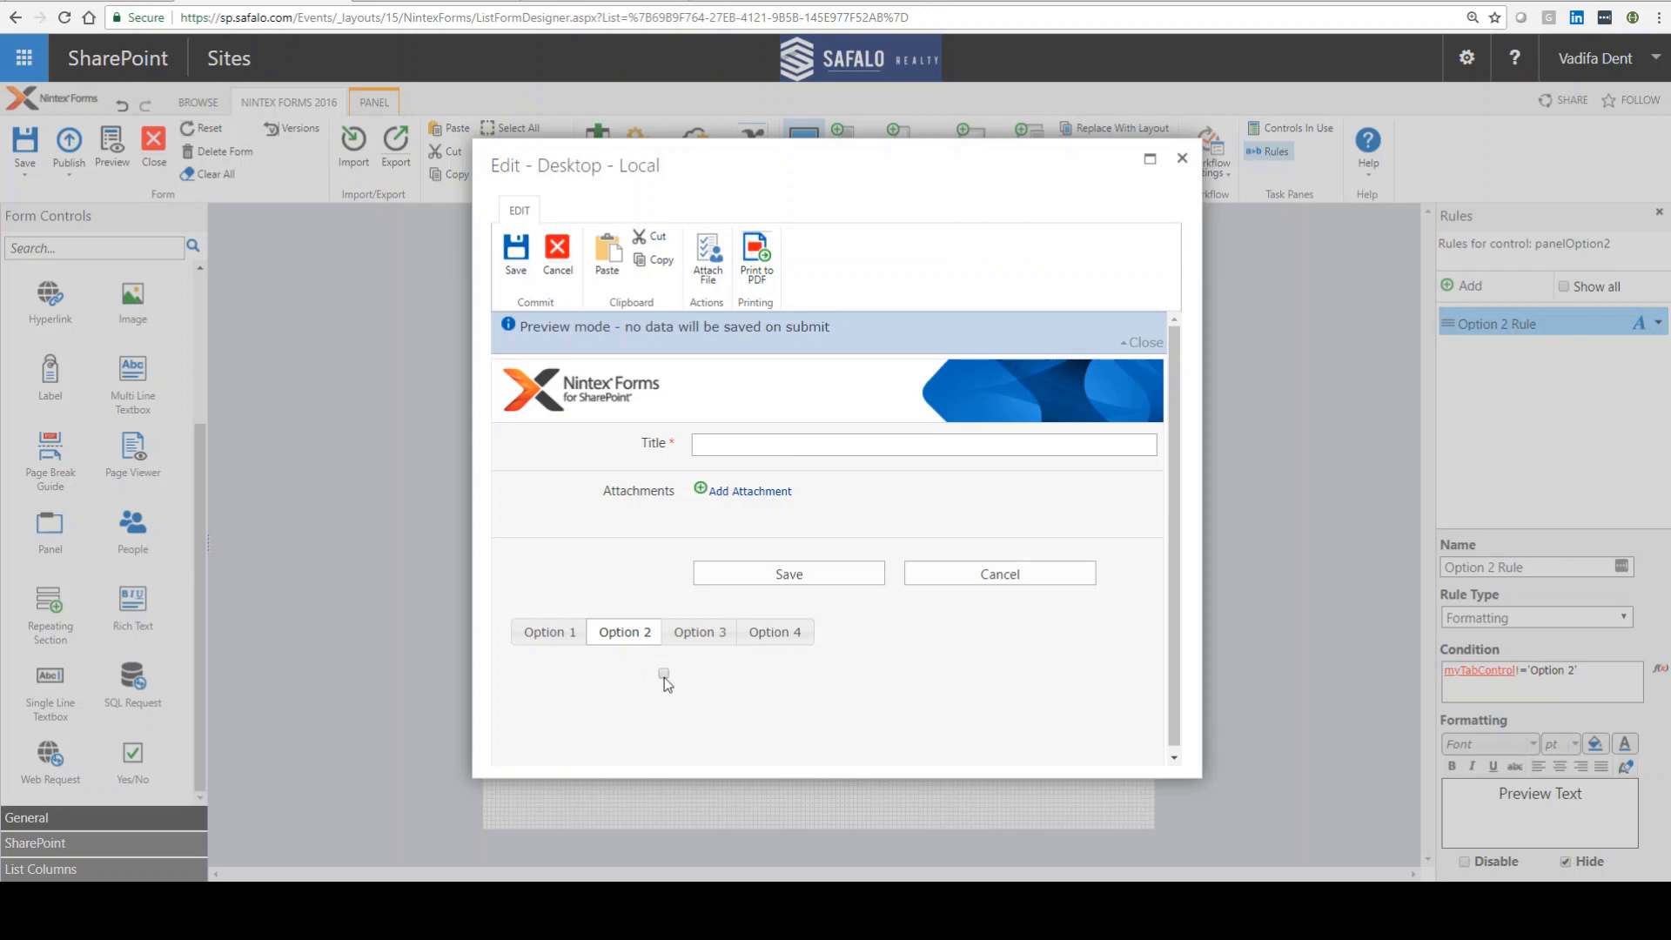
click(548, 640)
click(696, 638)
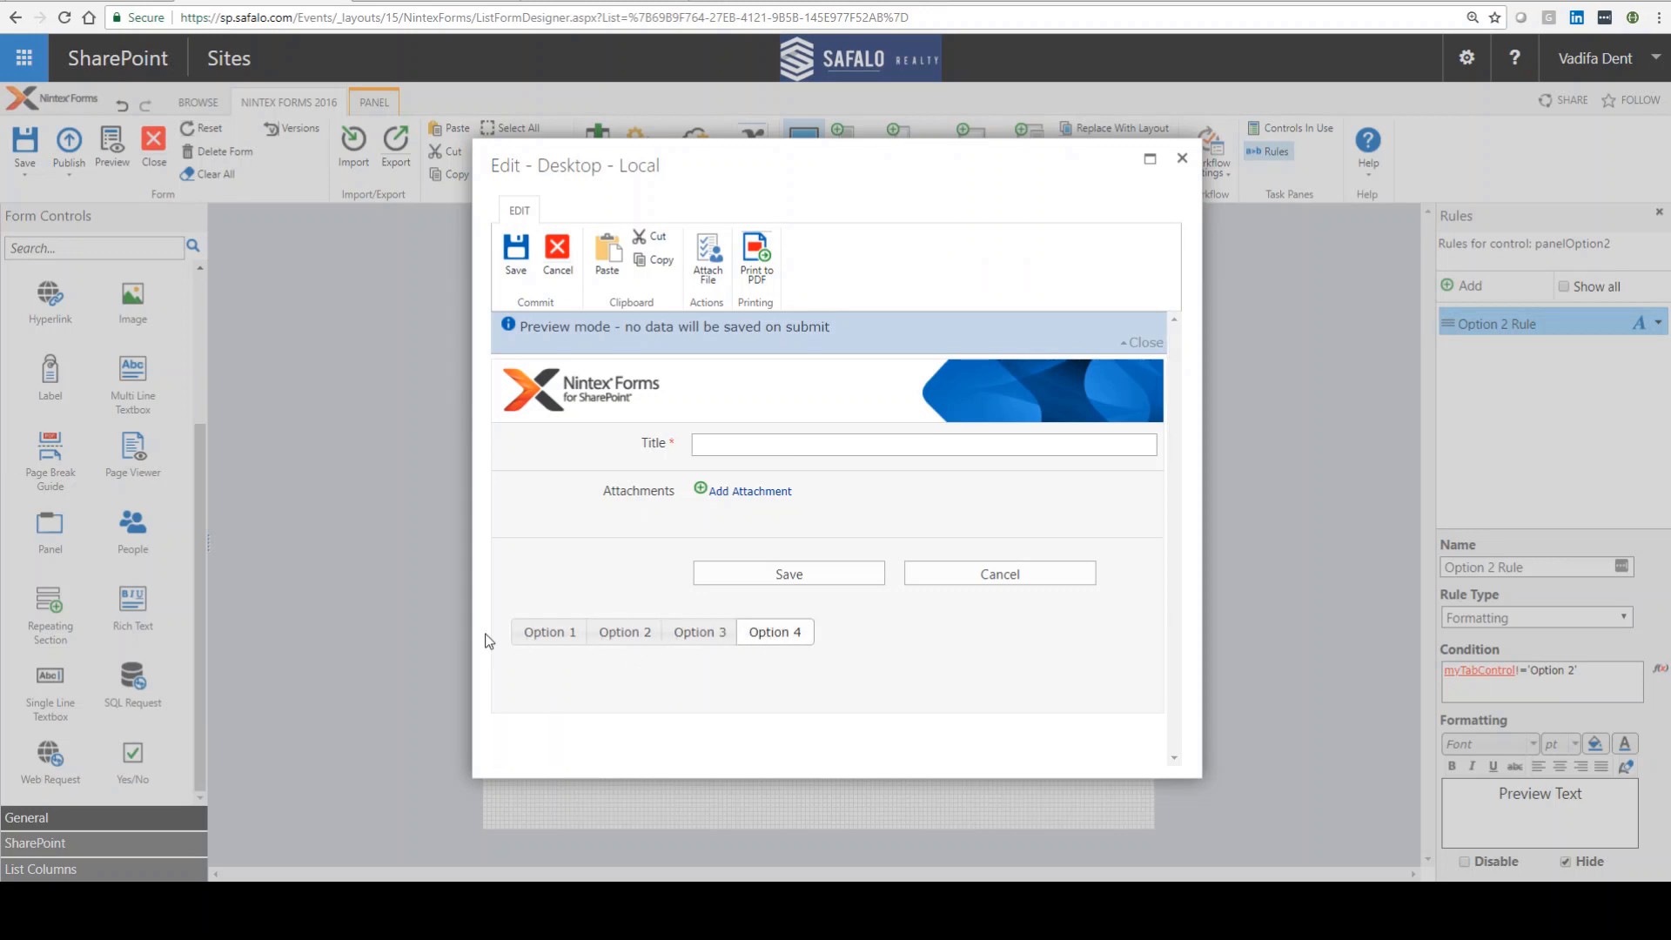
click(552, 635)
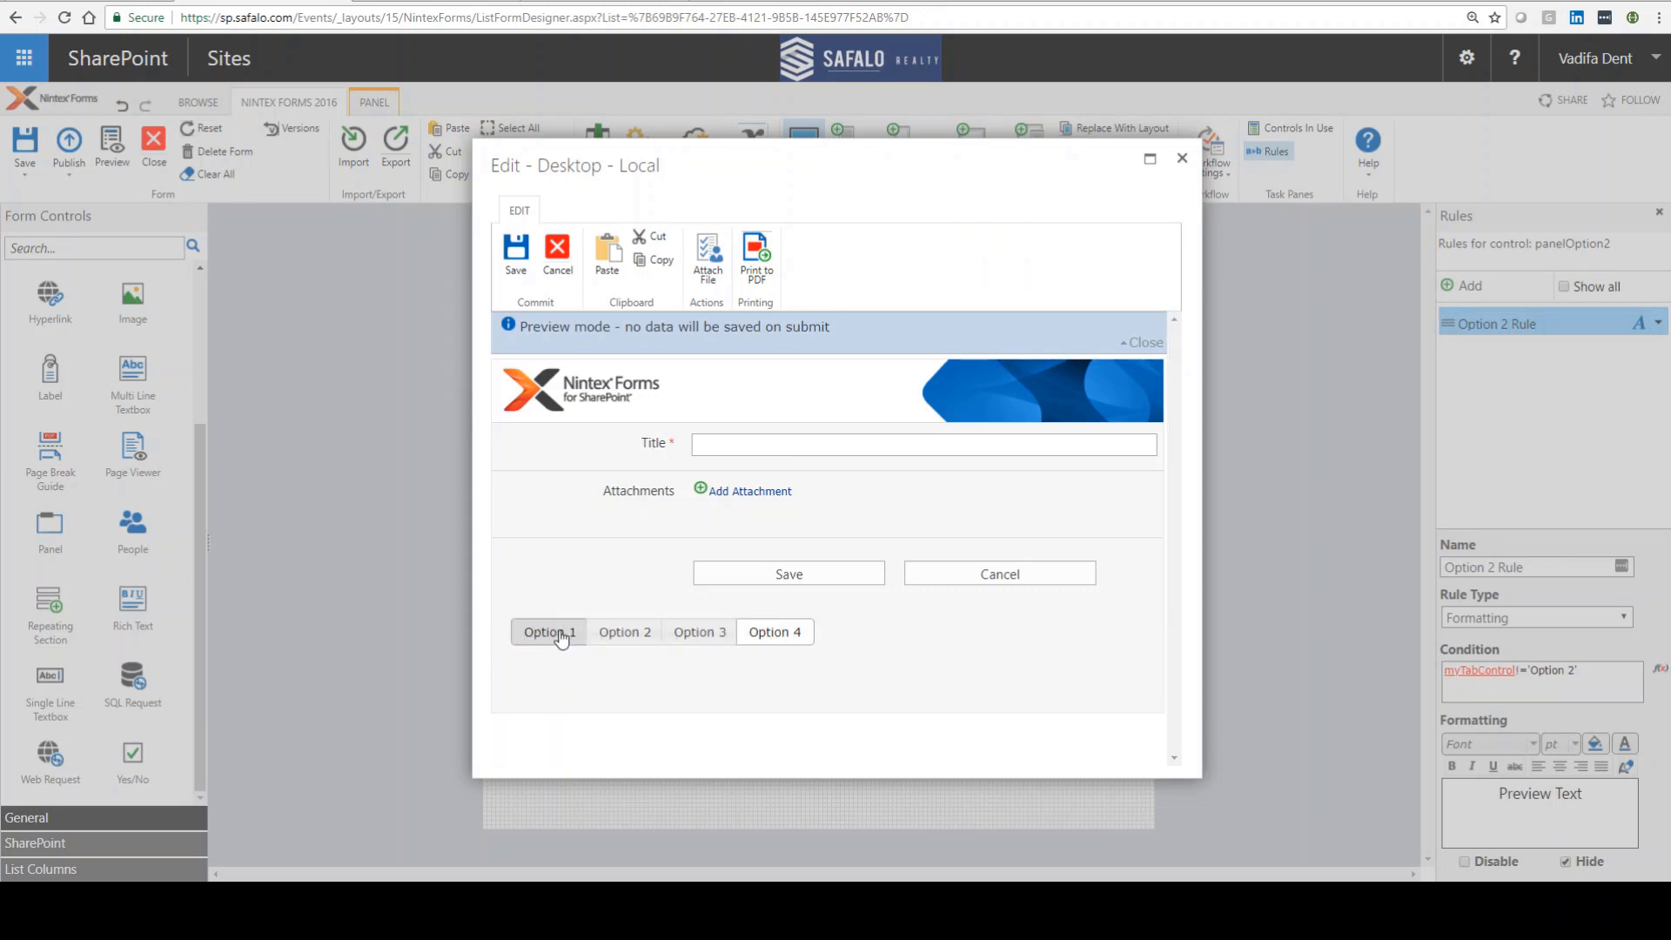
click(618, 635)
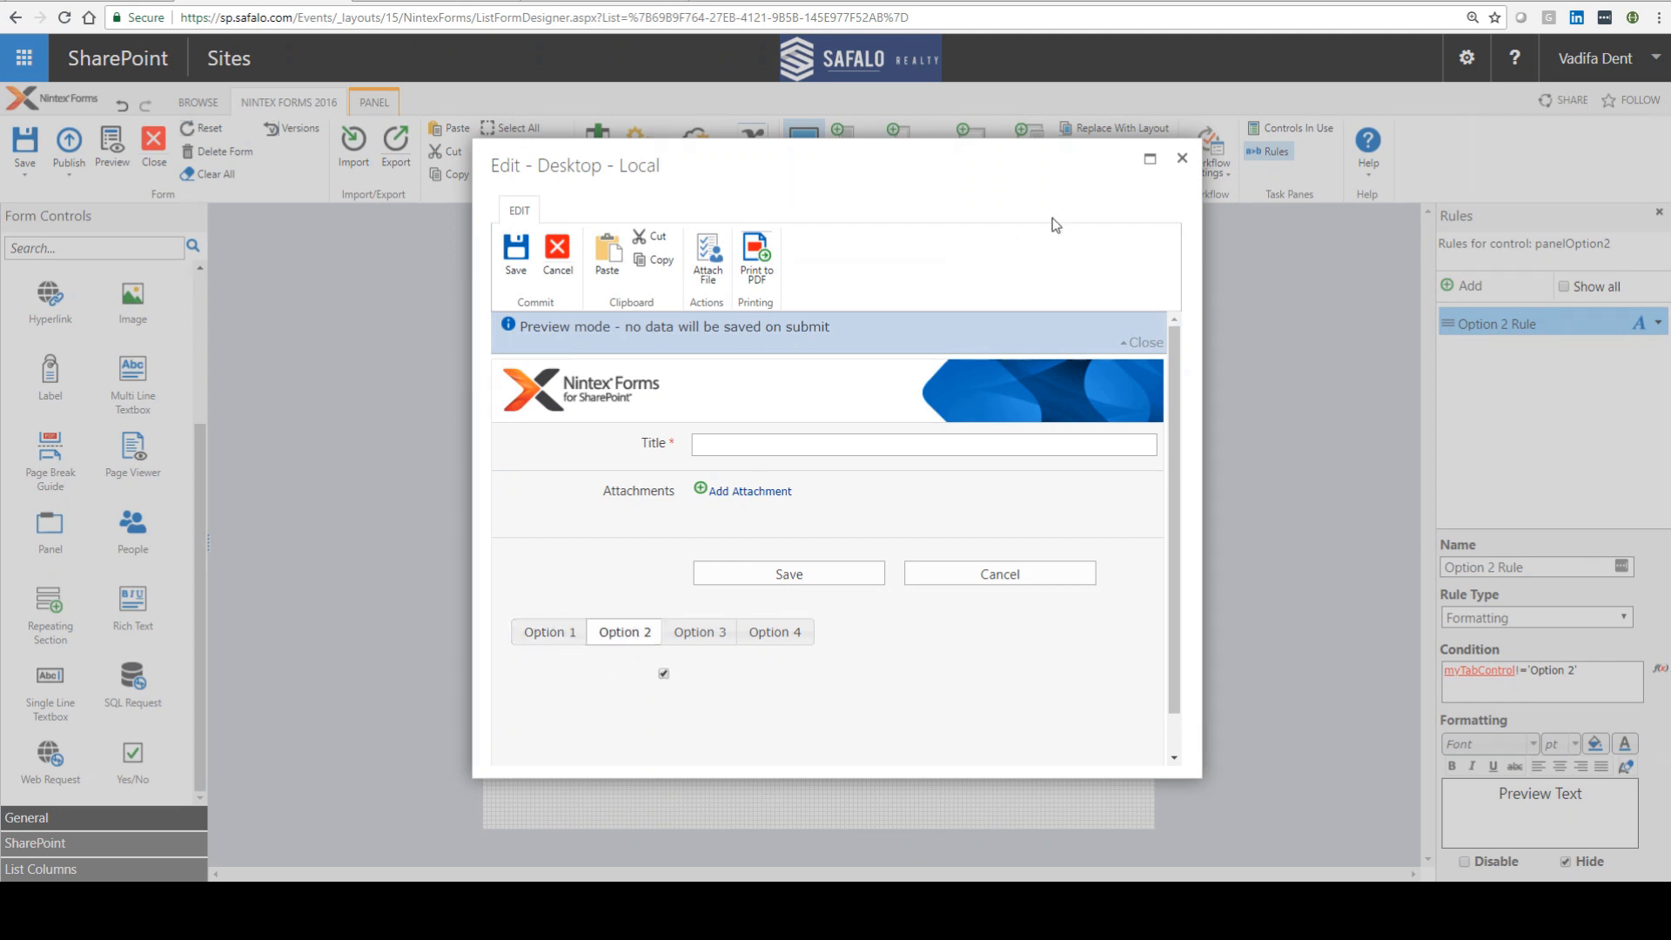
click(1182, 159)
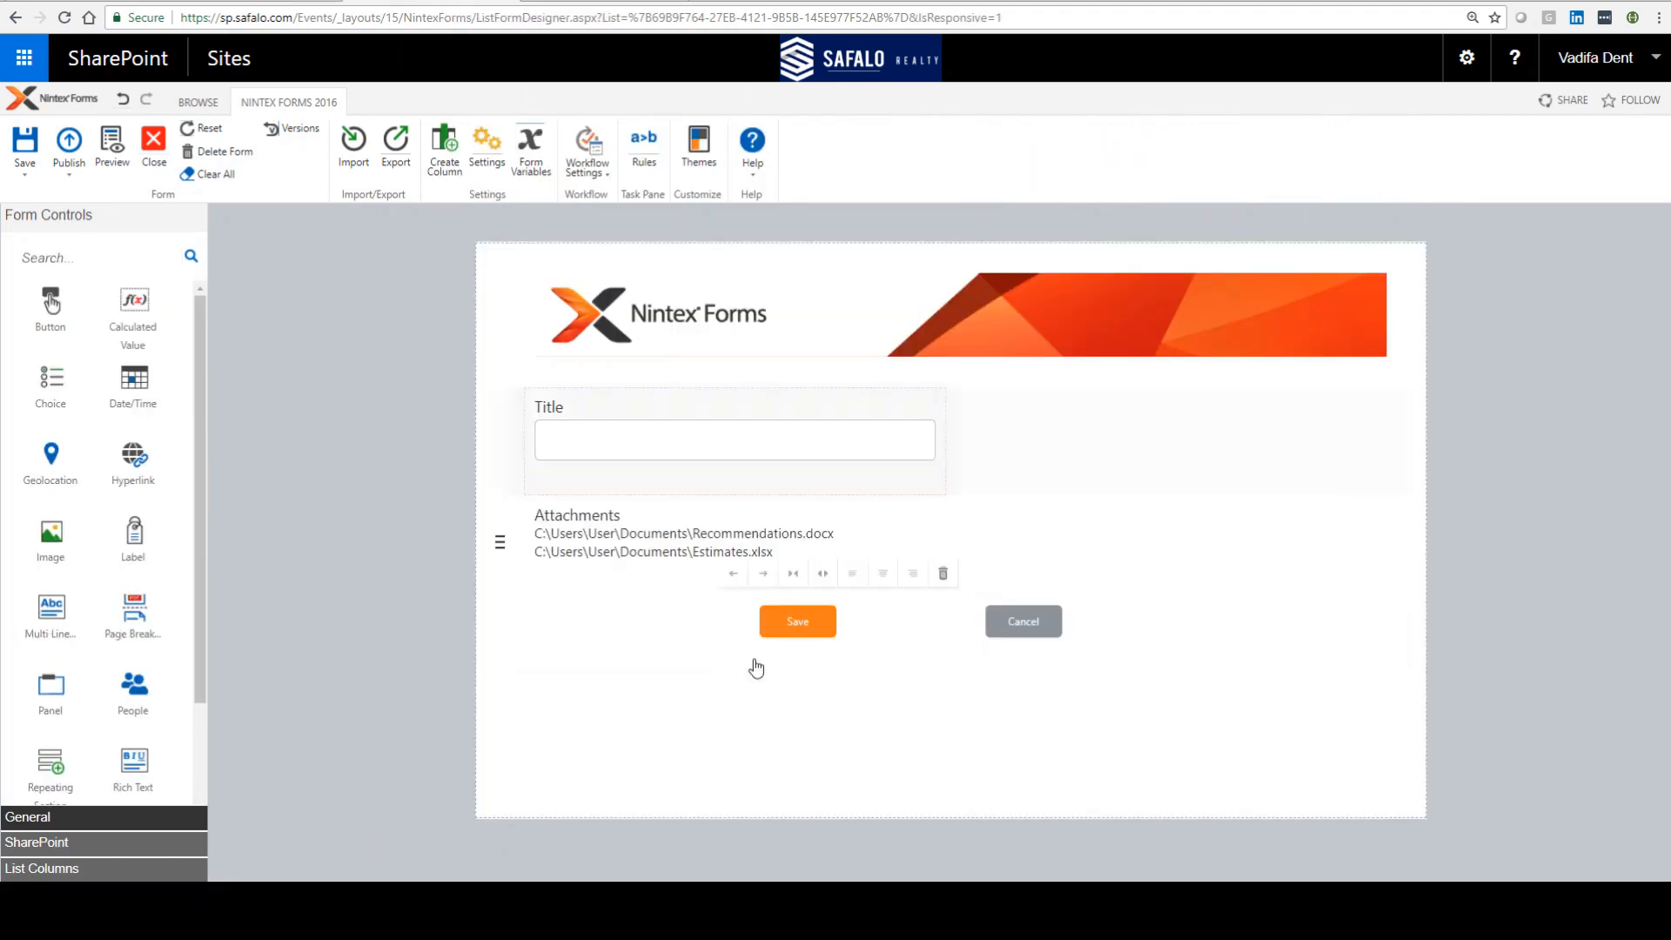
Step: In the responsive form, move the Cancel button beside the Title field and the Save button beside Attachments
drag(1019, 620, 1113, 427)
drag(795, 513, 1030, 535)
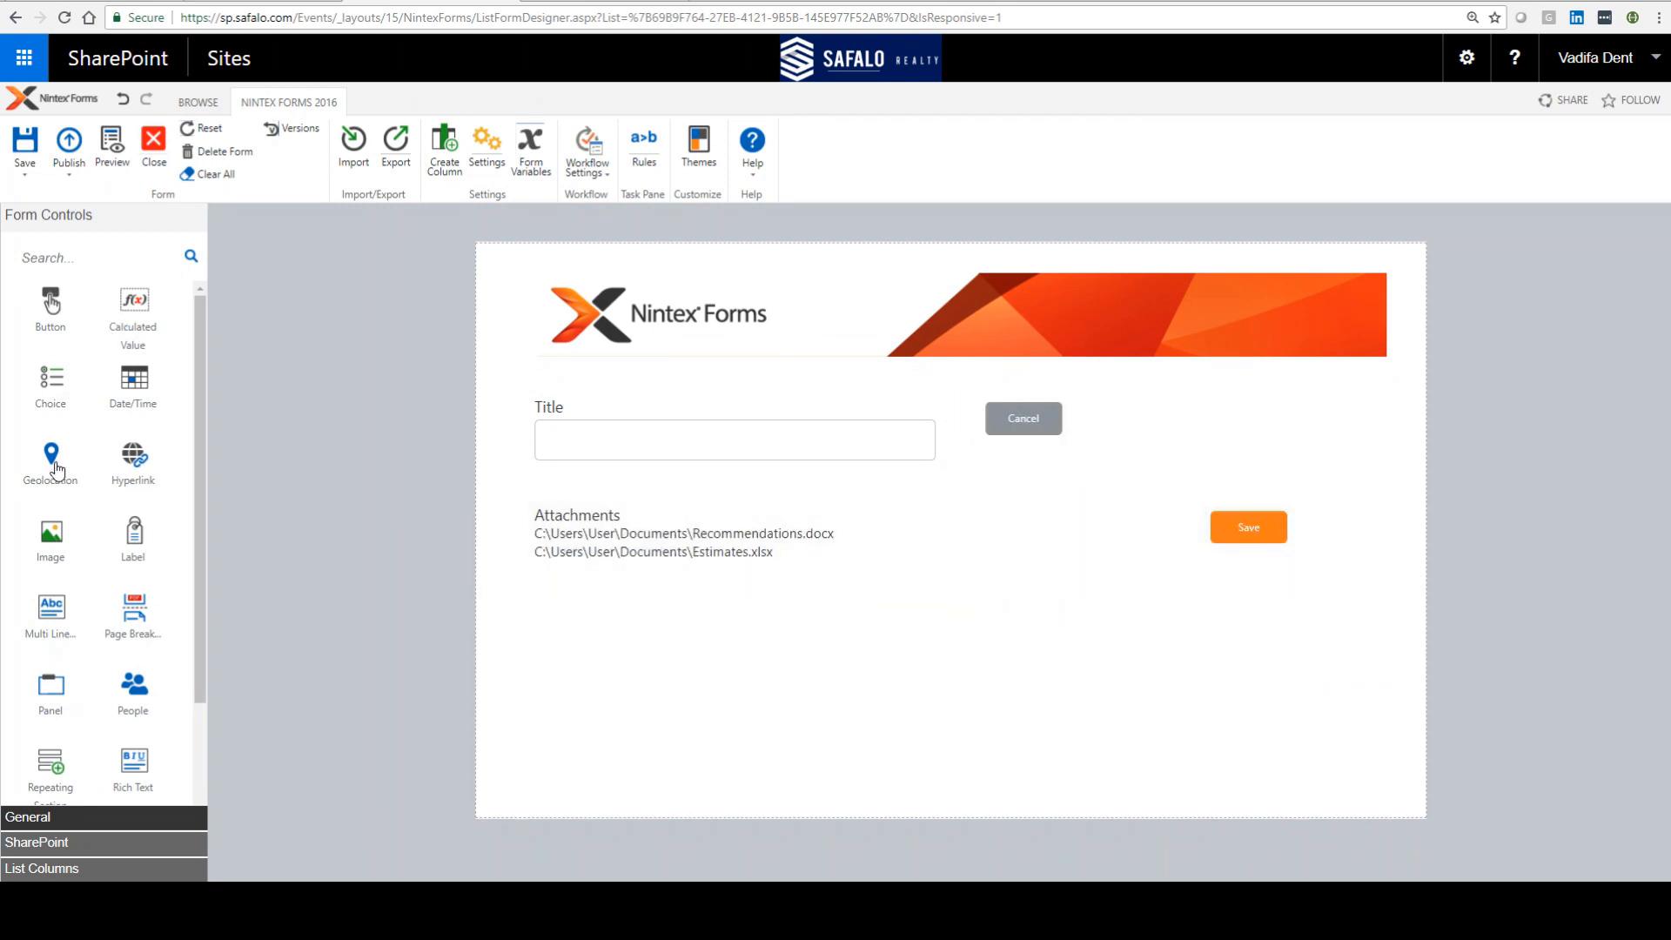
Step: Add a Choice control below Attachments and extend its choices to Option 1 through Option 4
drag(45, 399, 639, 633)
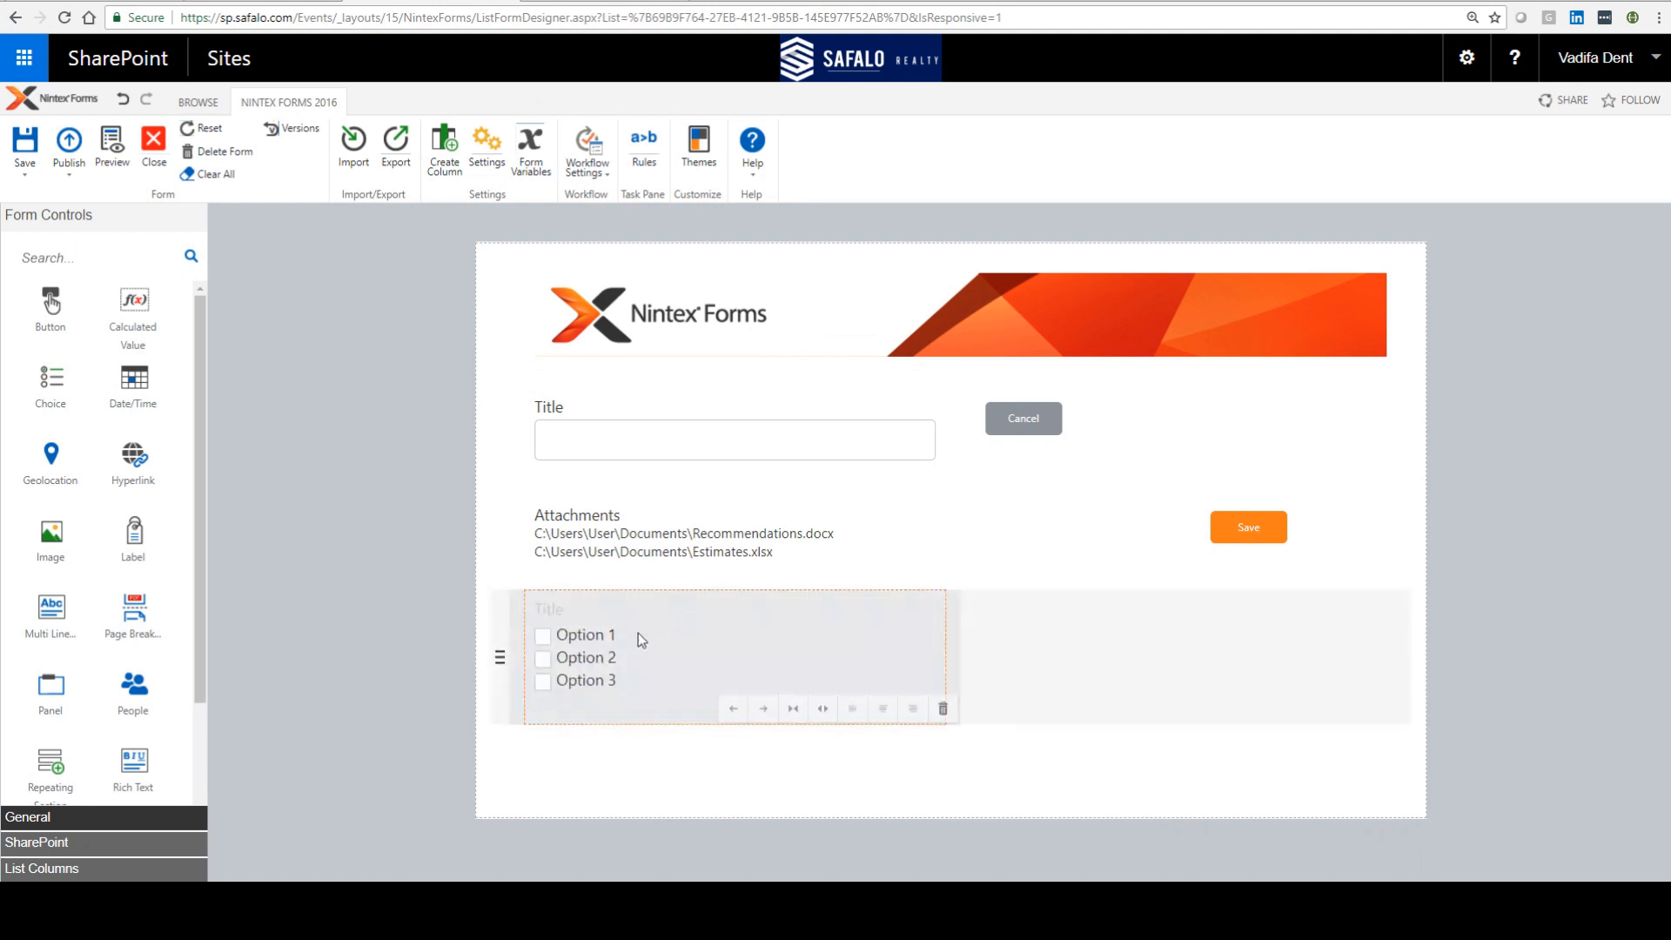
double_click(660, 631)
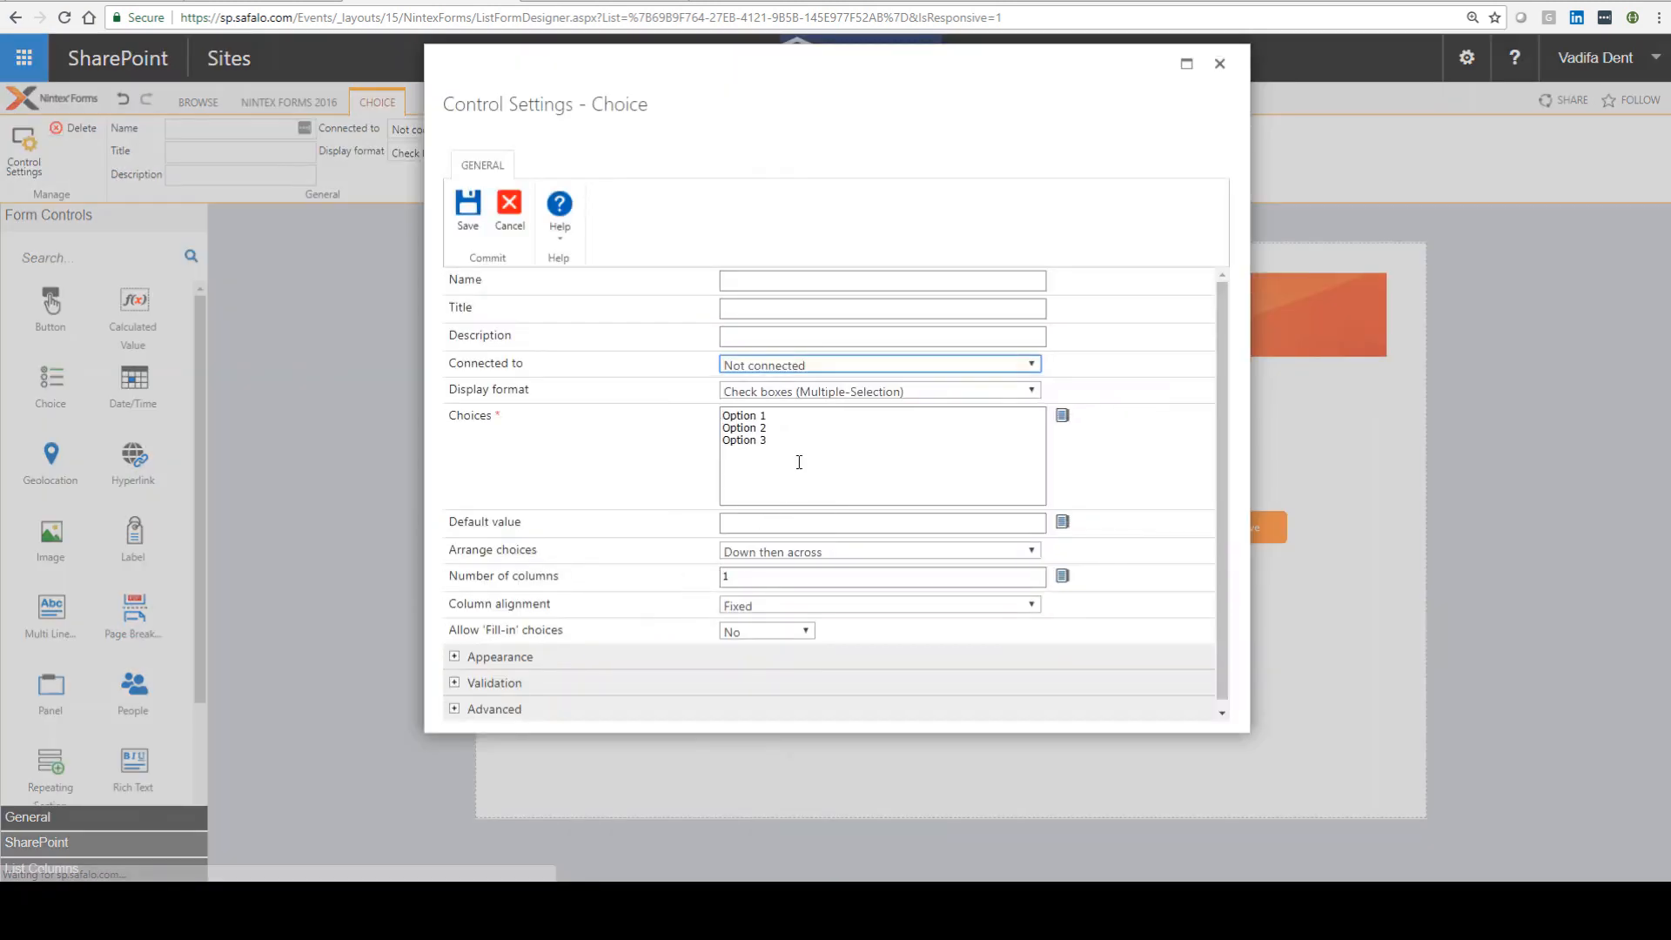
click(797, 438)
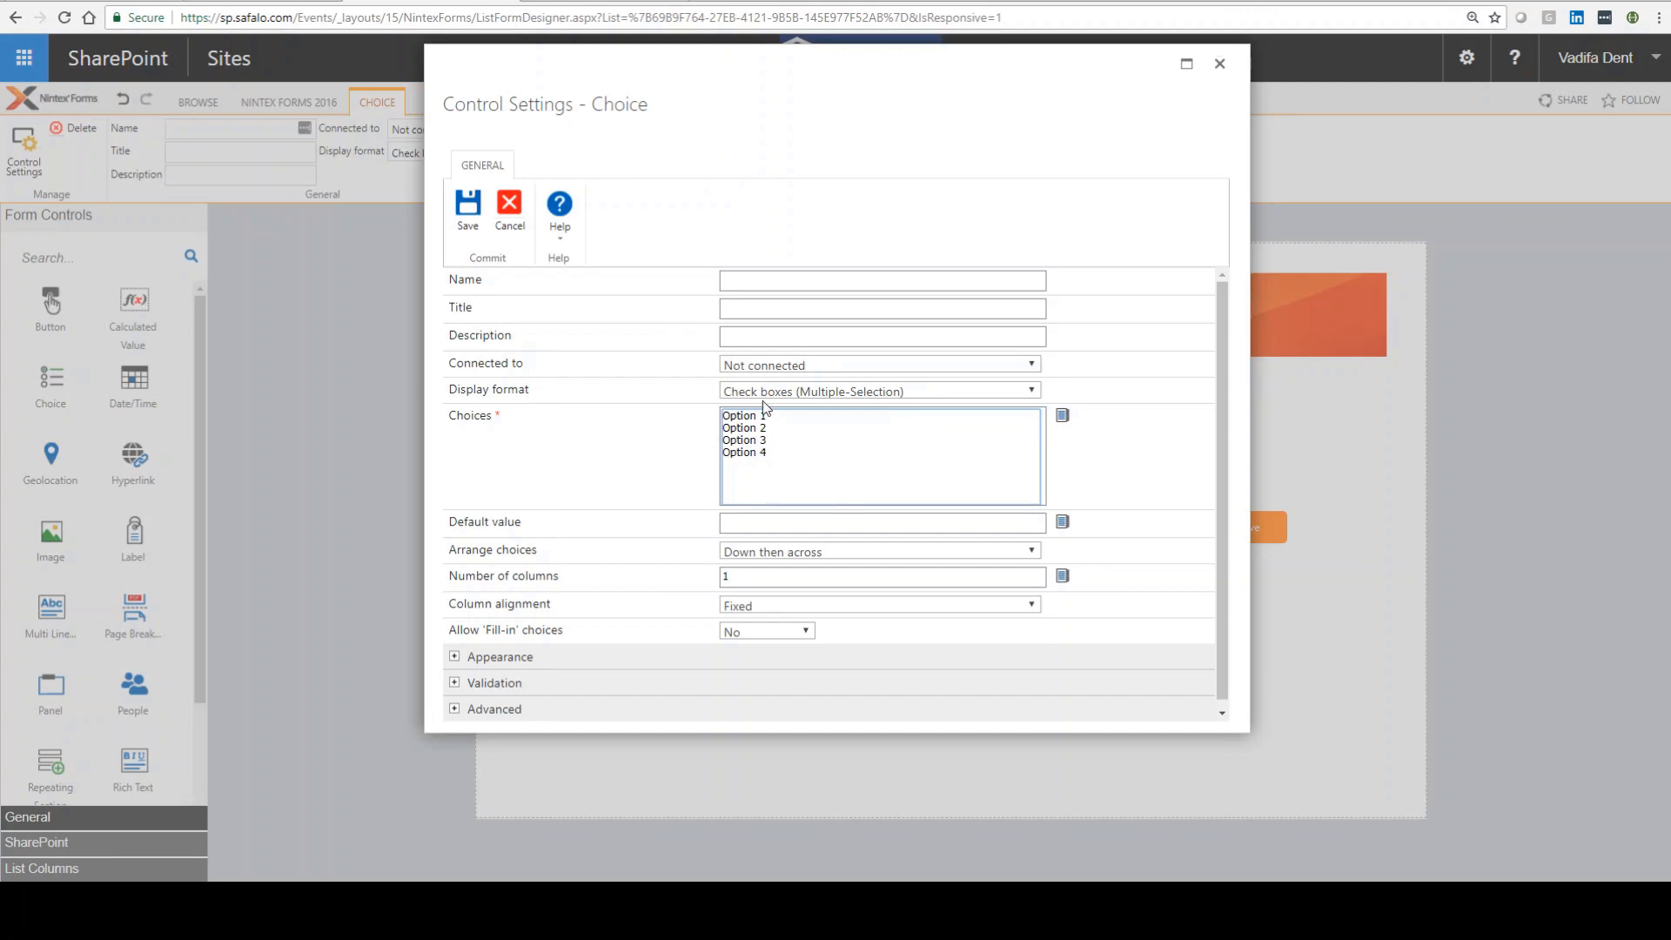
Step: Set the choice to Option buttons rendered as buttons, with default value Option 1, and save its settings
click(764, 396)
click(757, 493)
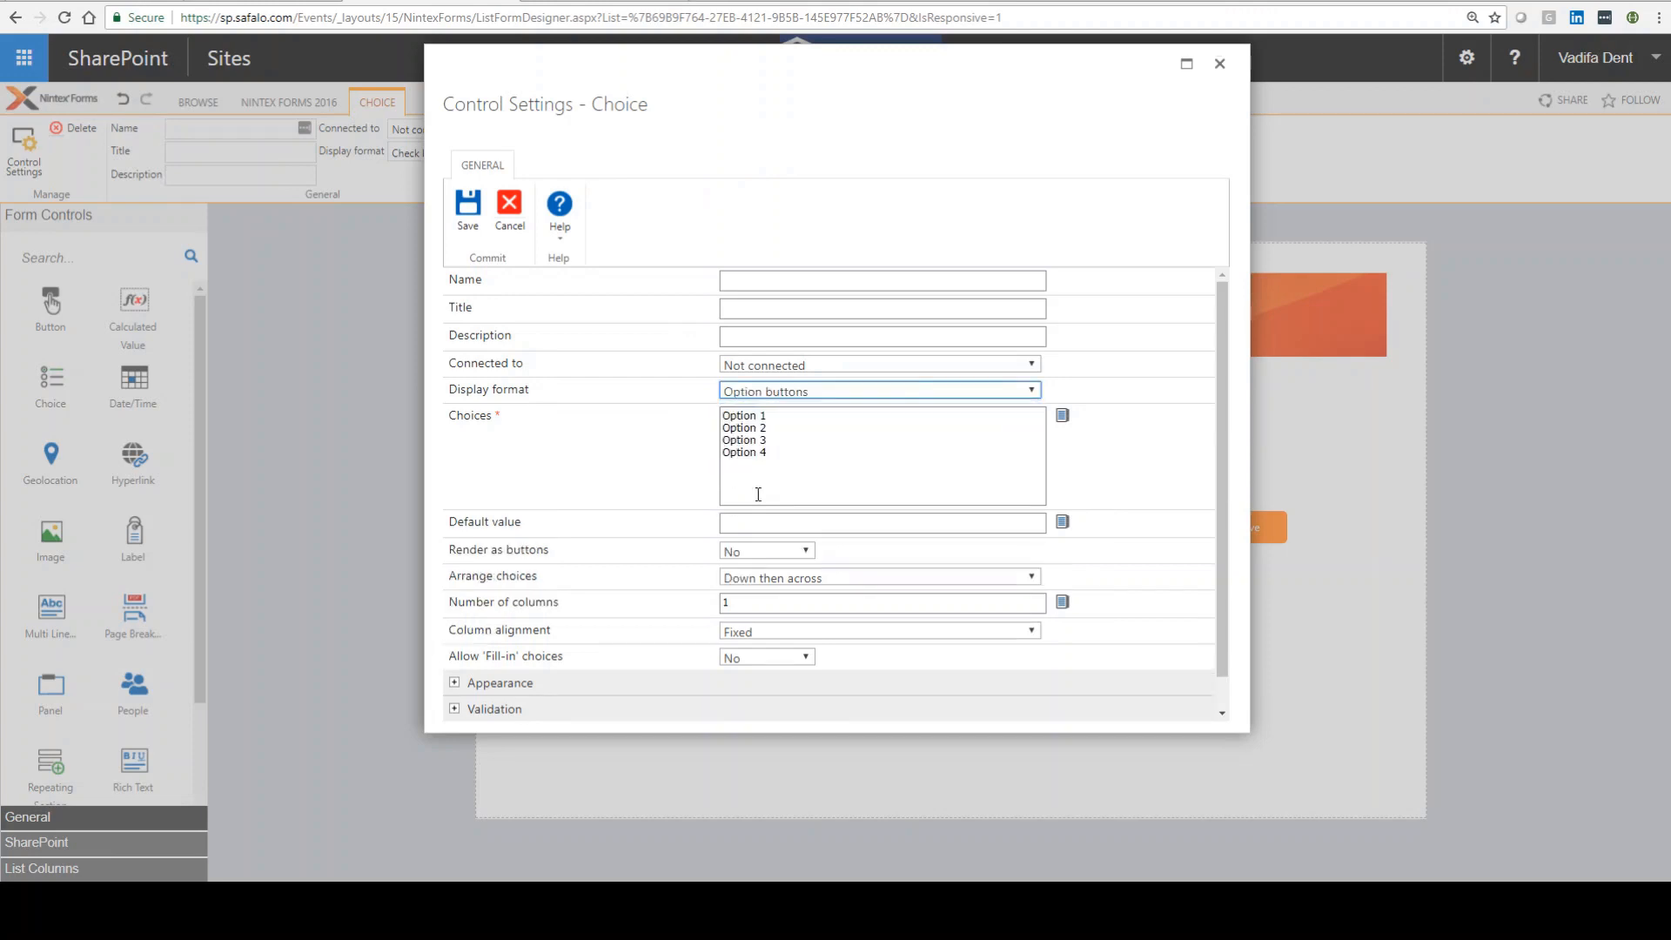
click(749, 552)
click(741, 573)
click(737, 524)
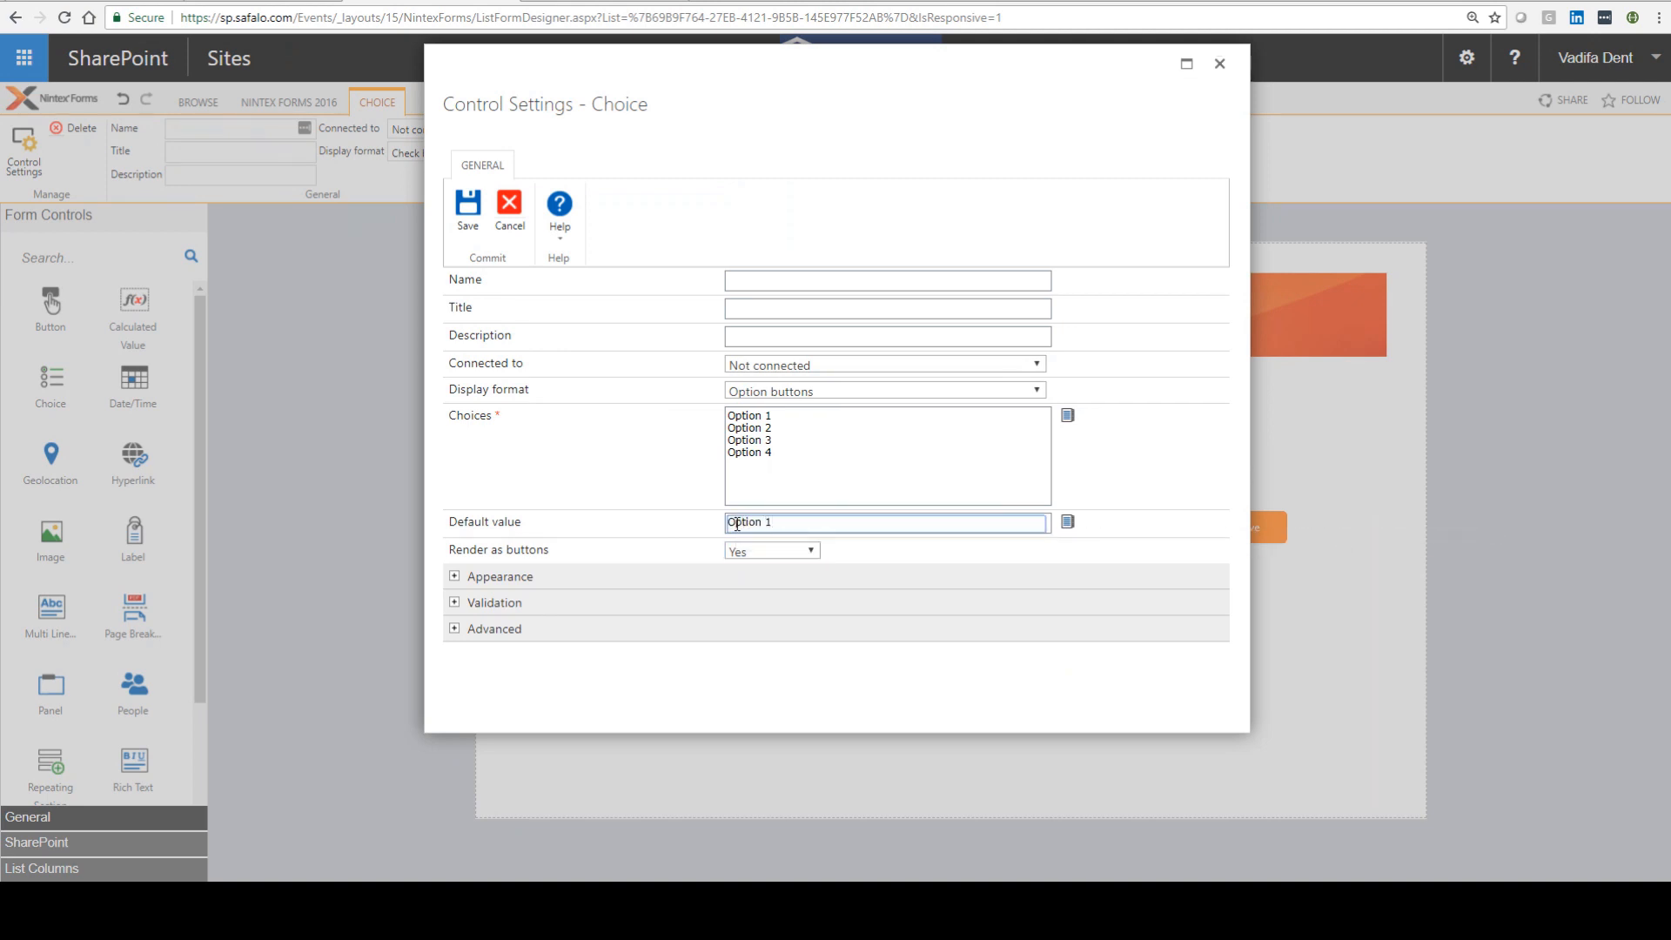
click(467, 209)
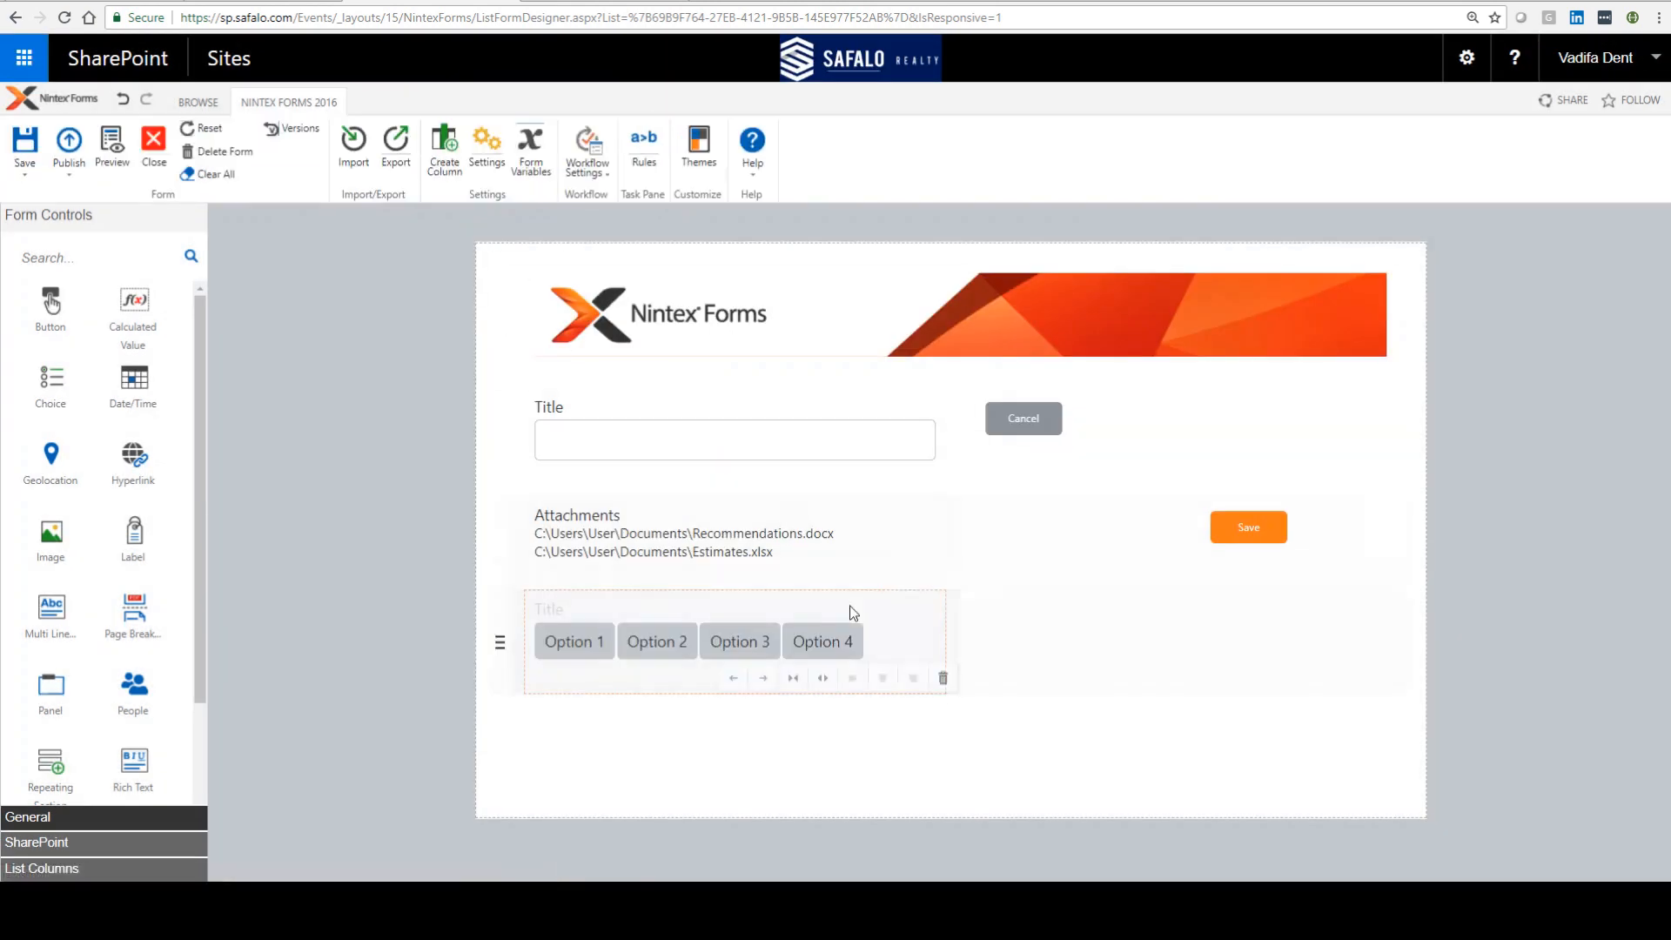
Step: Widen the choice control to the full row and add two panels beneath it
click(822, 680)
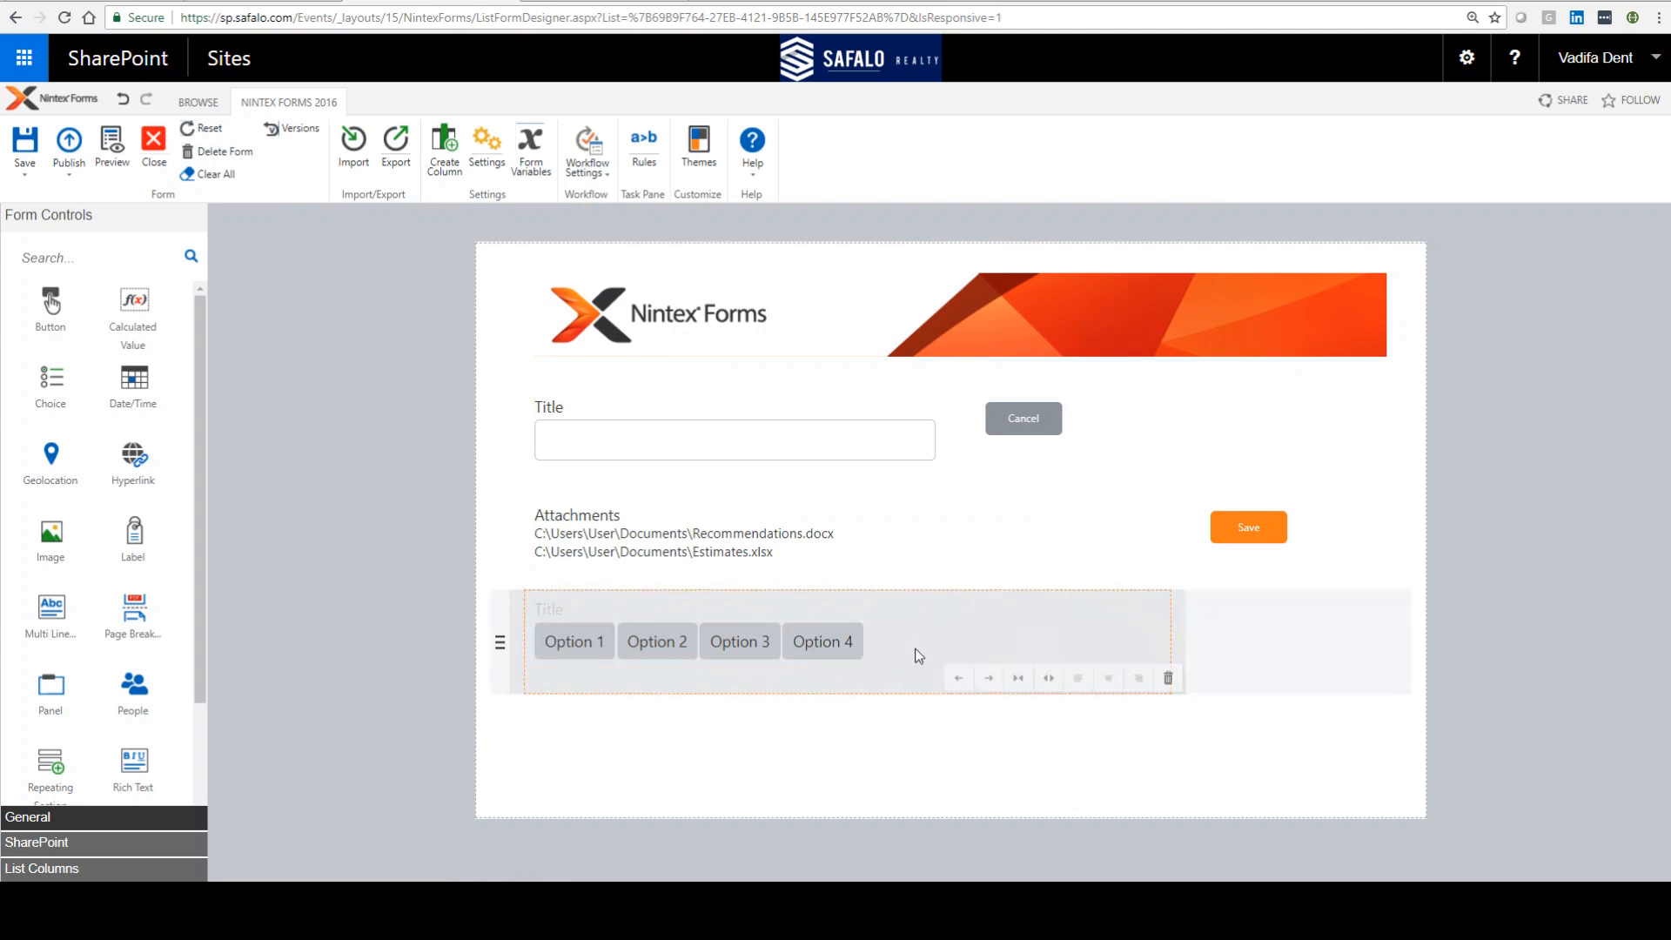
click(1051, 679)
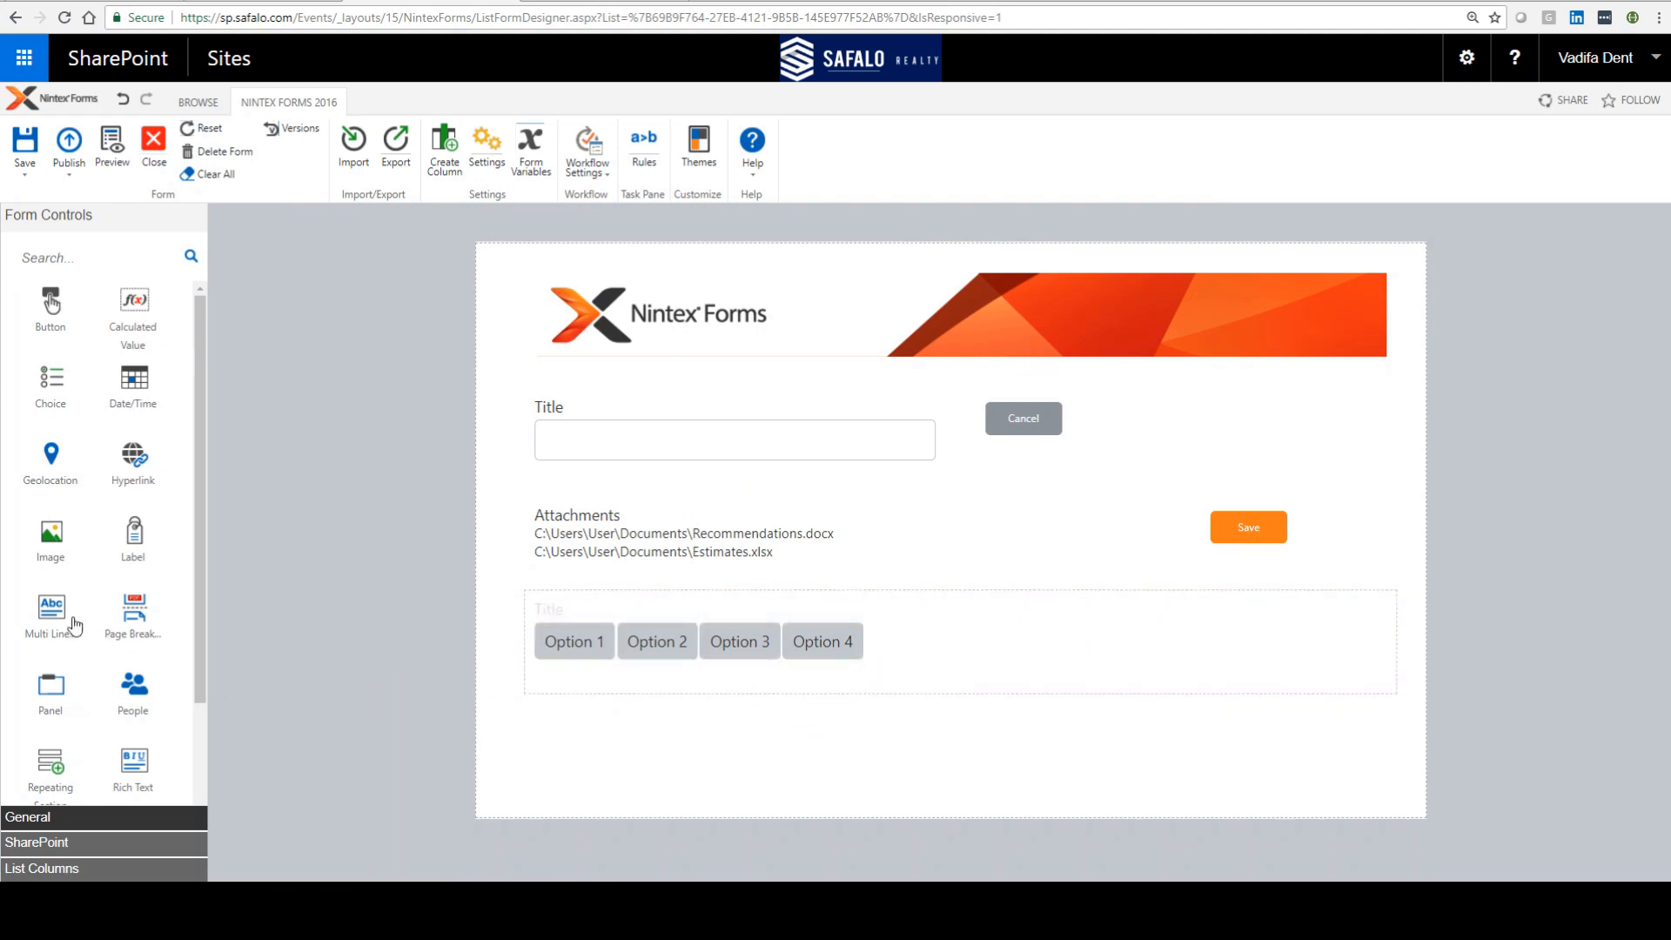
drag(51, 684, 574, 728)
drag(58, 677, 522, 832)
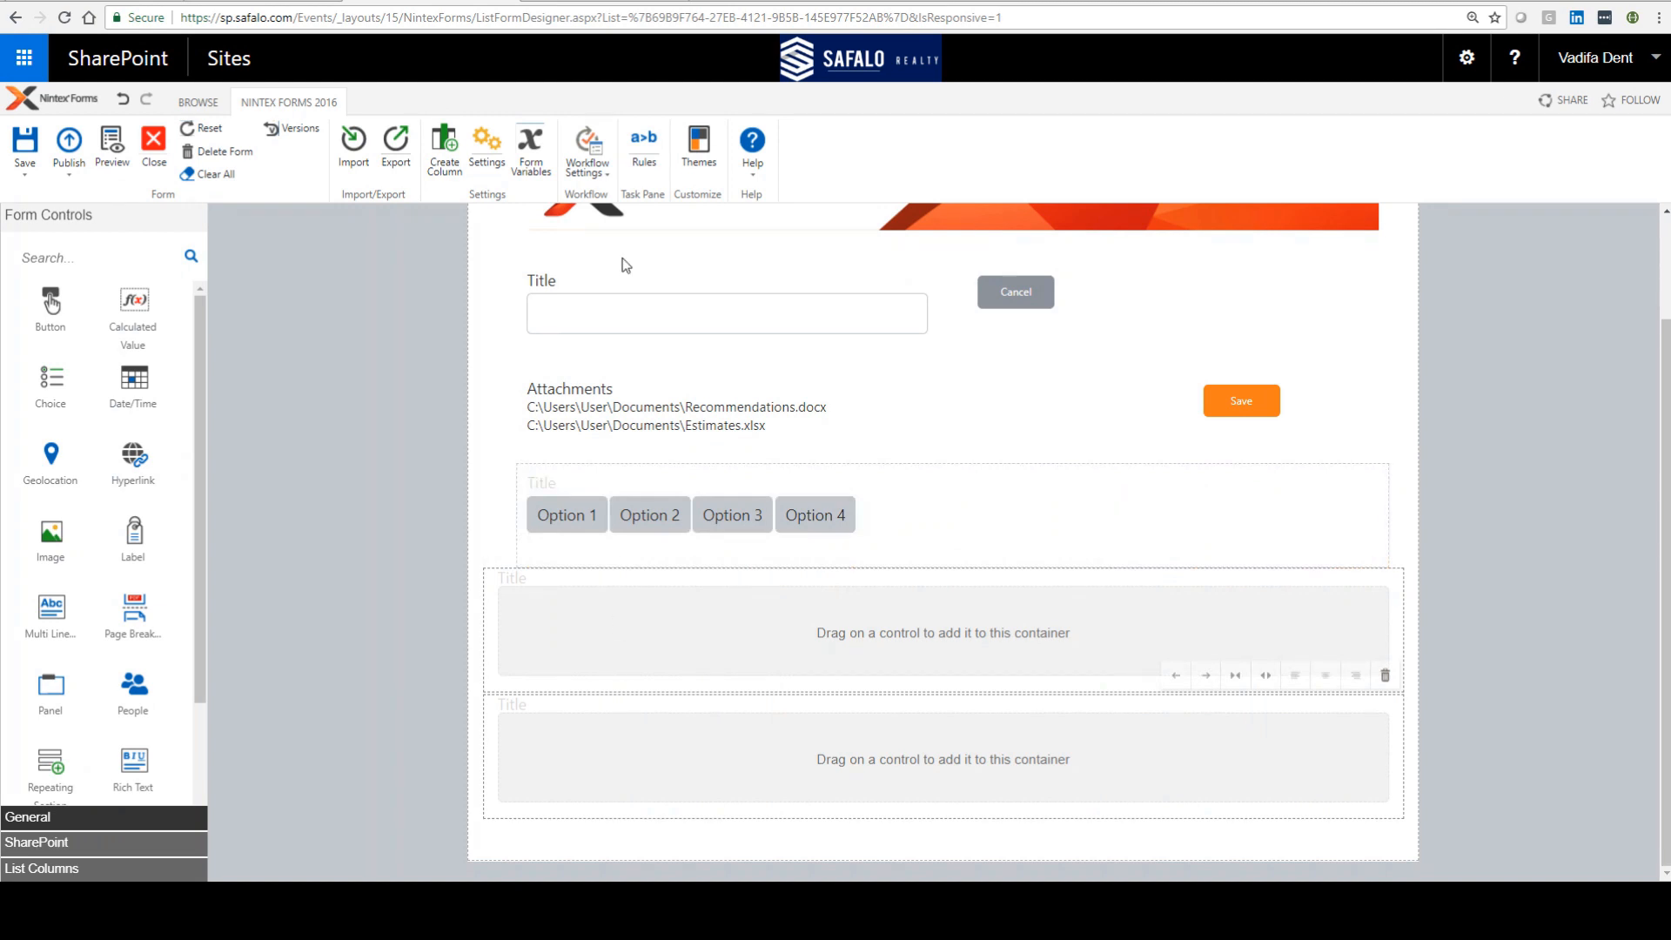
Step: Switch to the completed user-provisioning tab form and open its preview
click(598, 1)
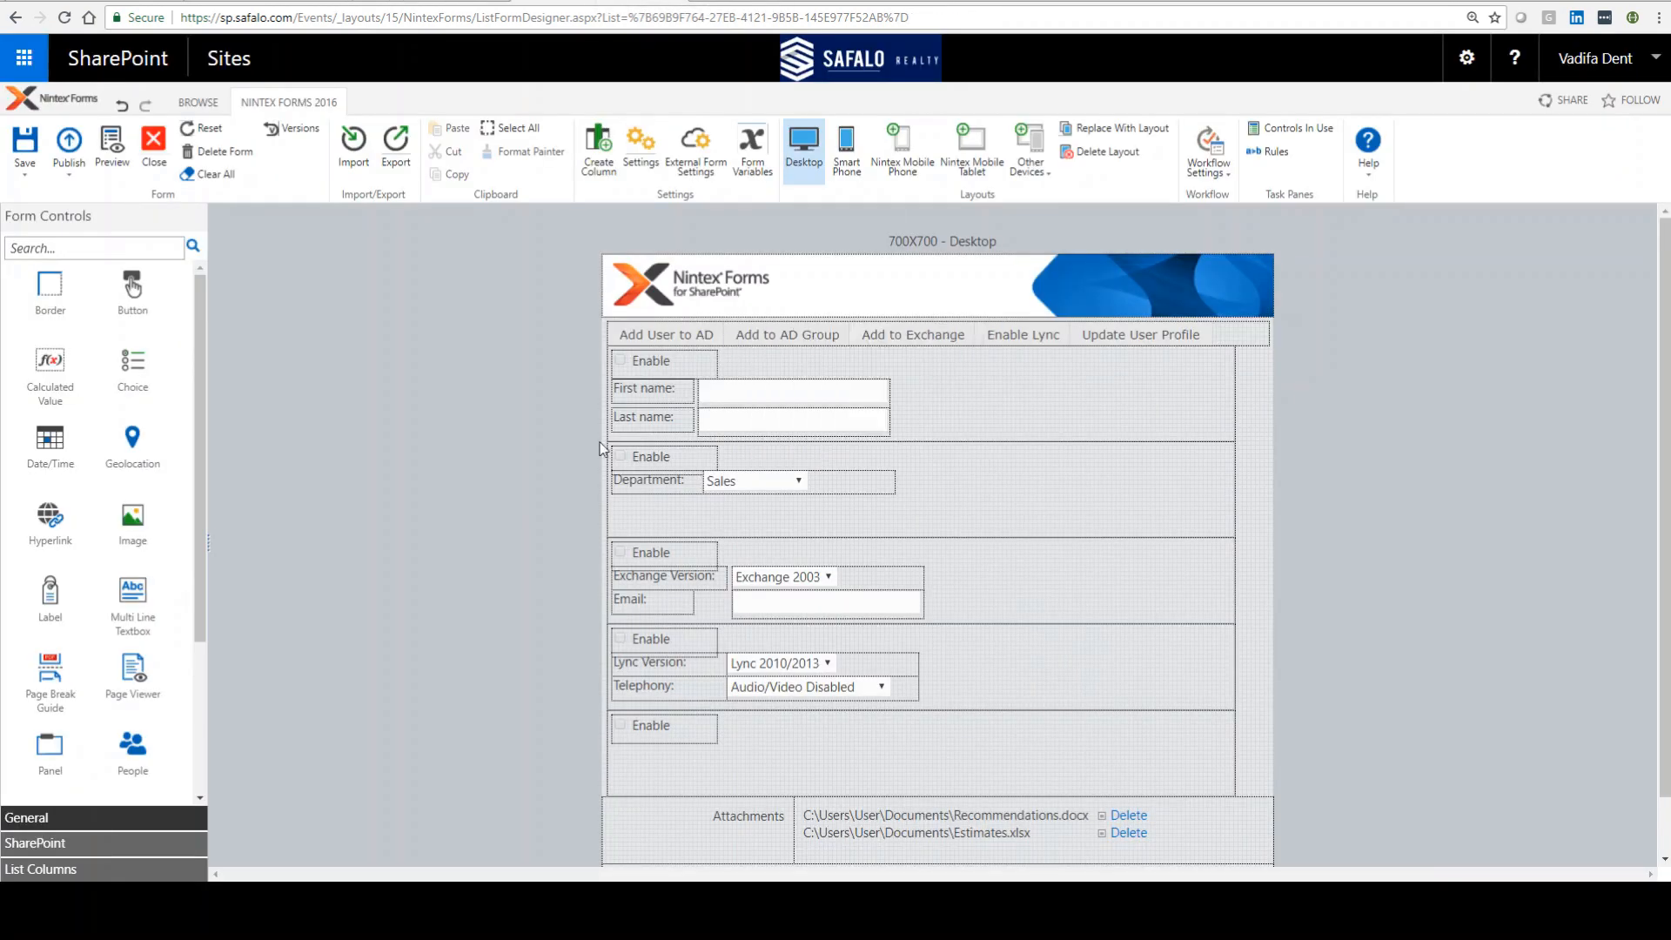
click(111, 148)
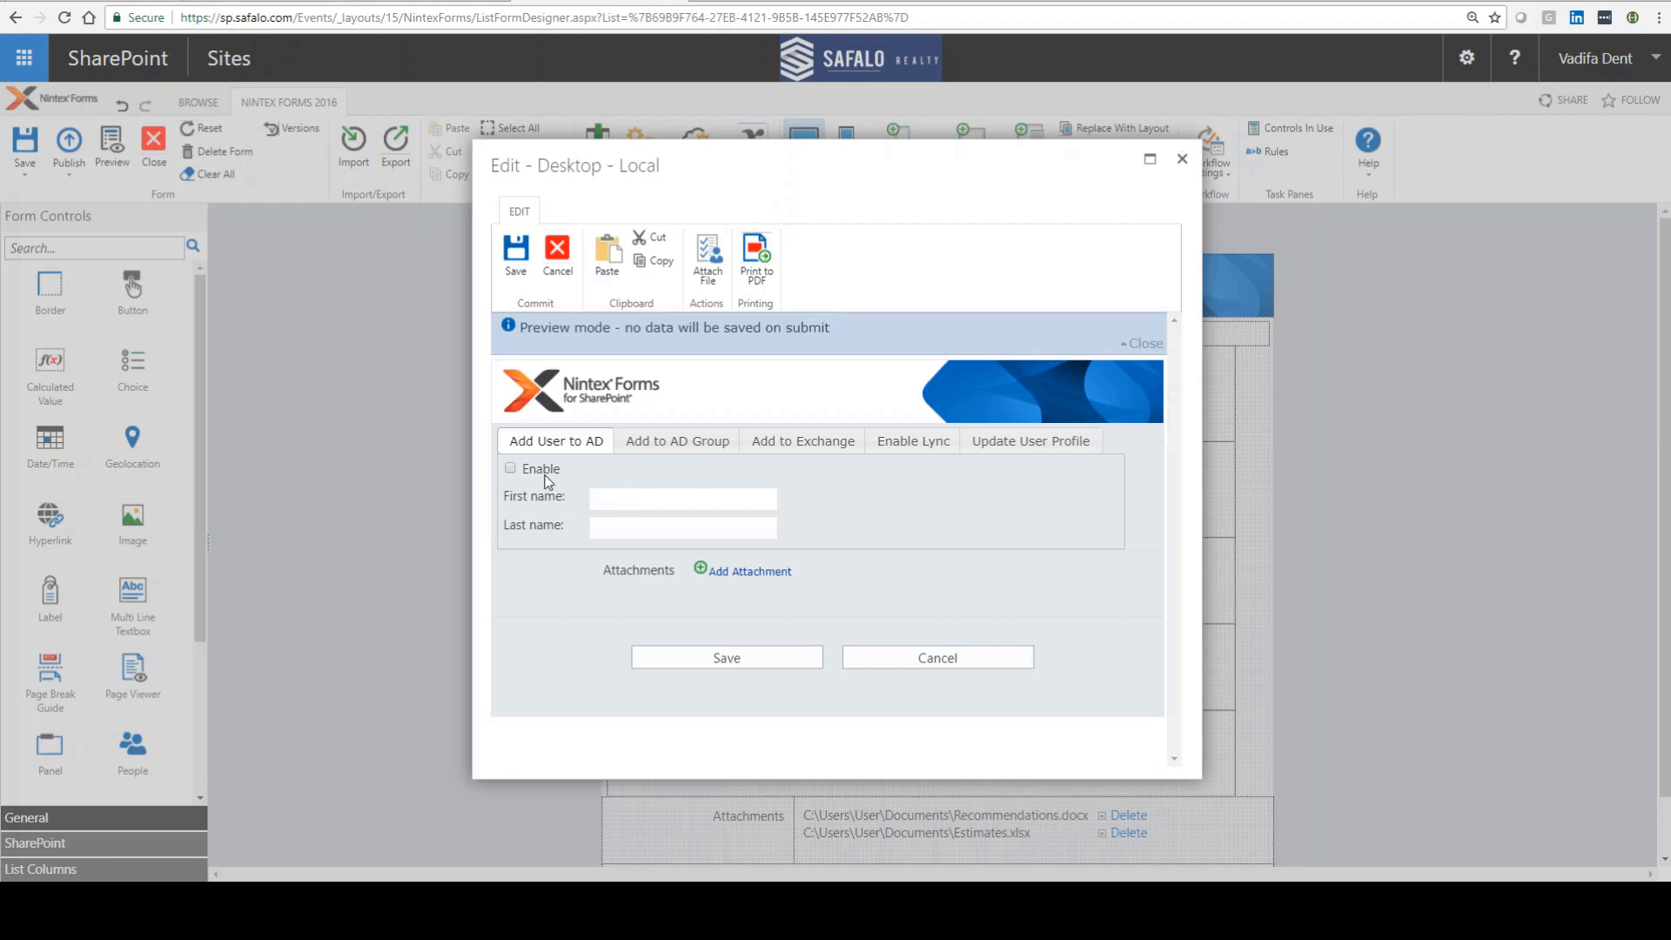
Step: In the Add User to AD tab, tick Enable, enter sample first and last names, then untick Enable
click(511, 470)
click(631, 499)
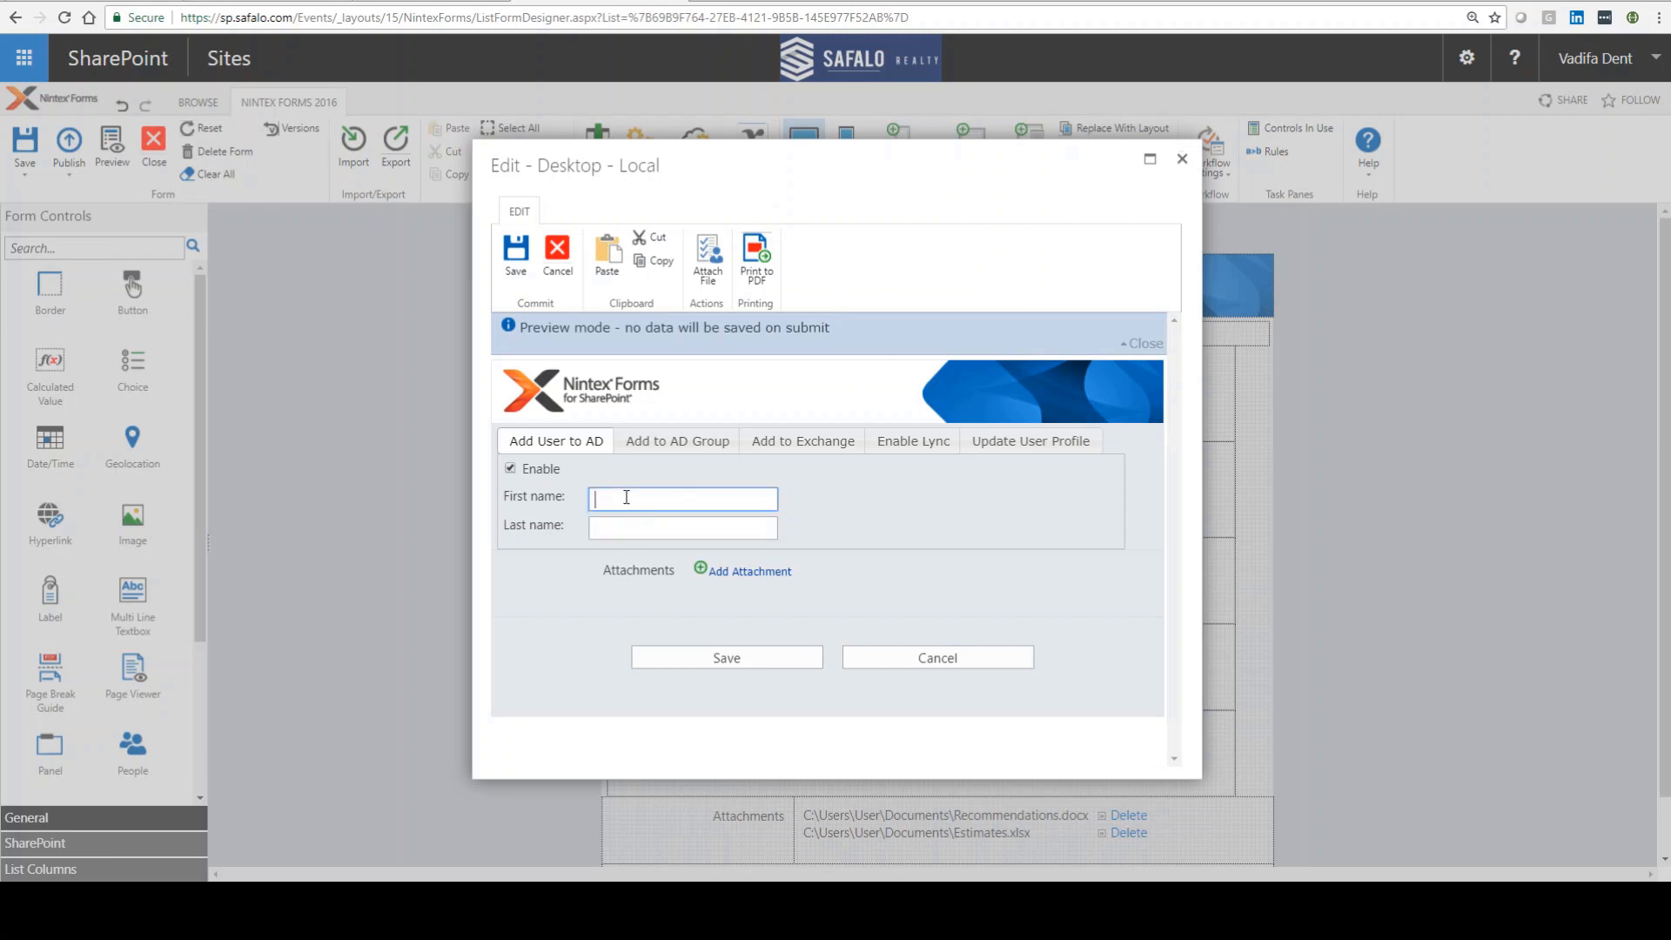
text(sdfasd)
key(Tab)
text(asdf)
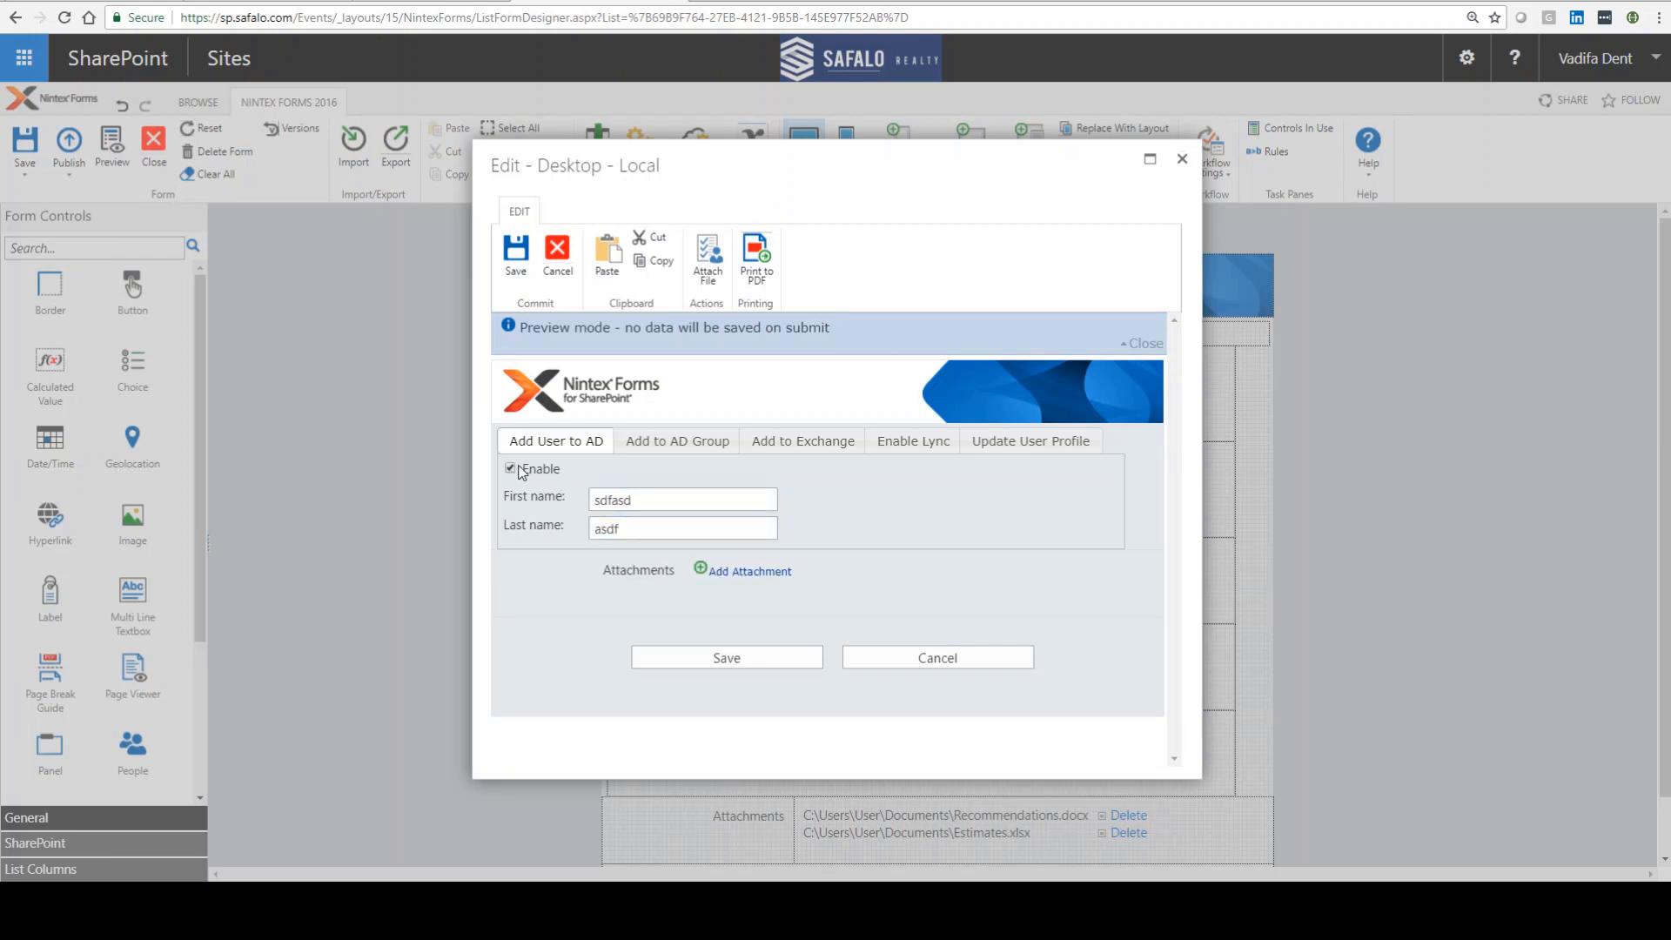
click(521, 472)
Step: Browse the Add to AD Group, Add to Exchange and Enable Lync tabs, then cancel the preview
click(659, 448)
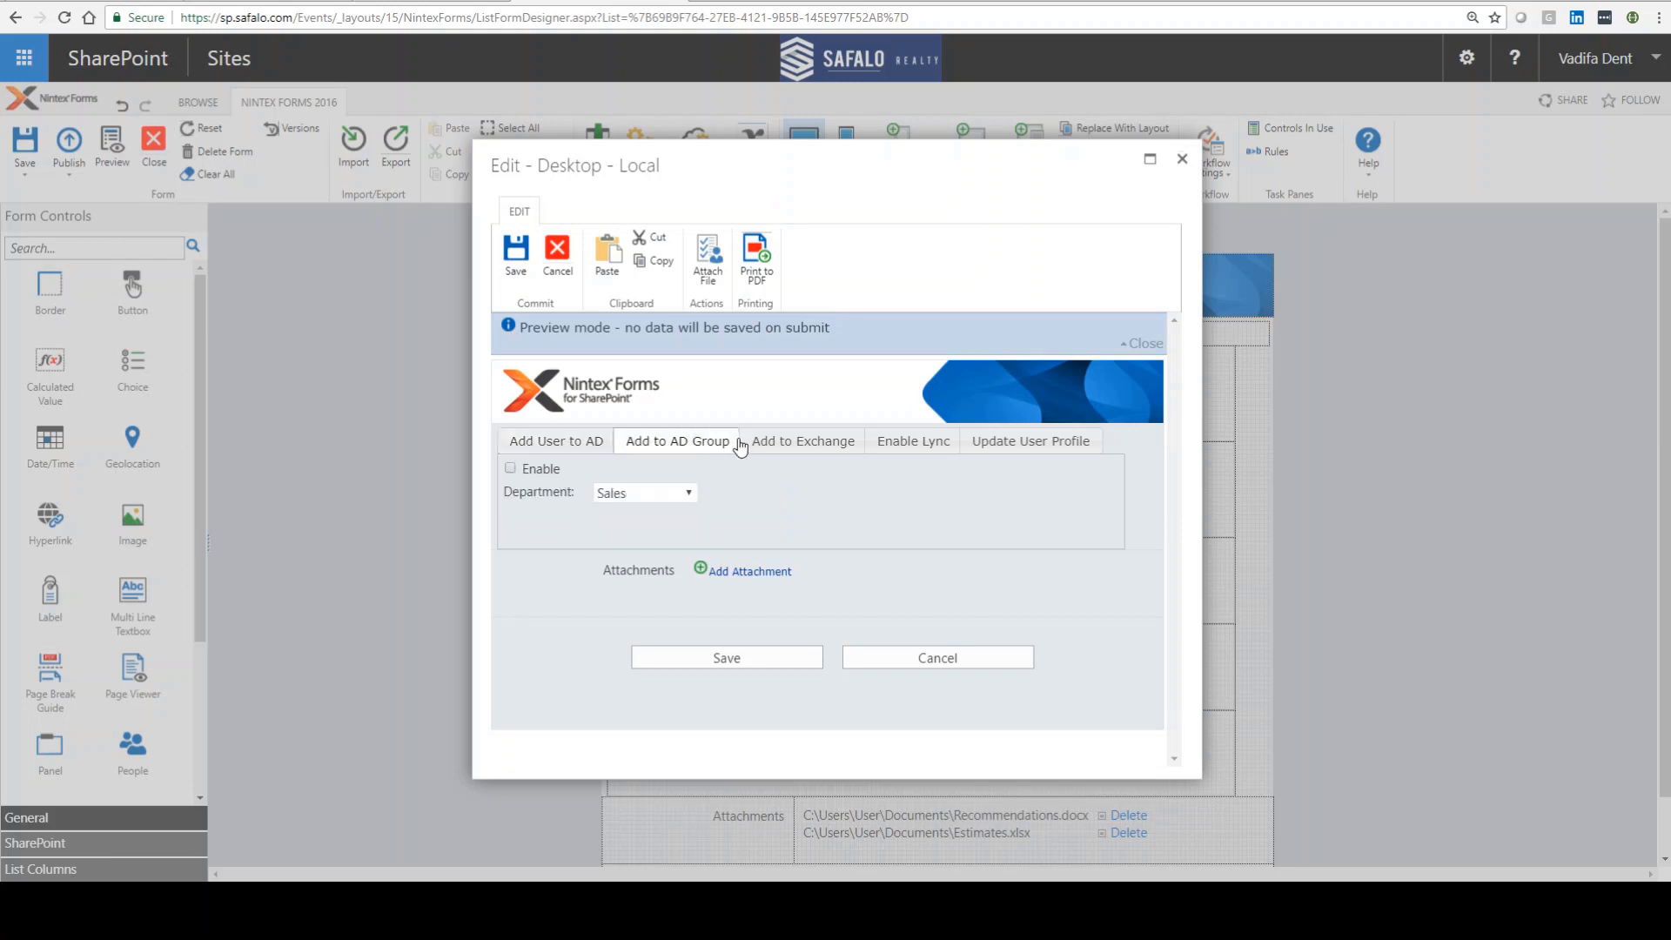
click(804, 442)
click(905, 448)
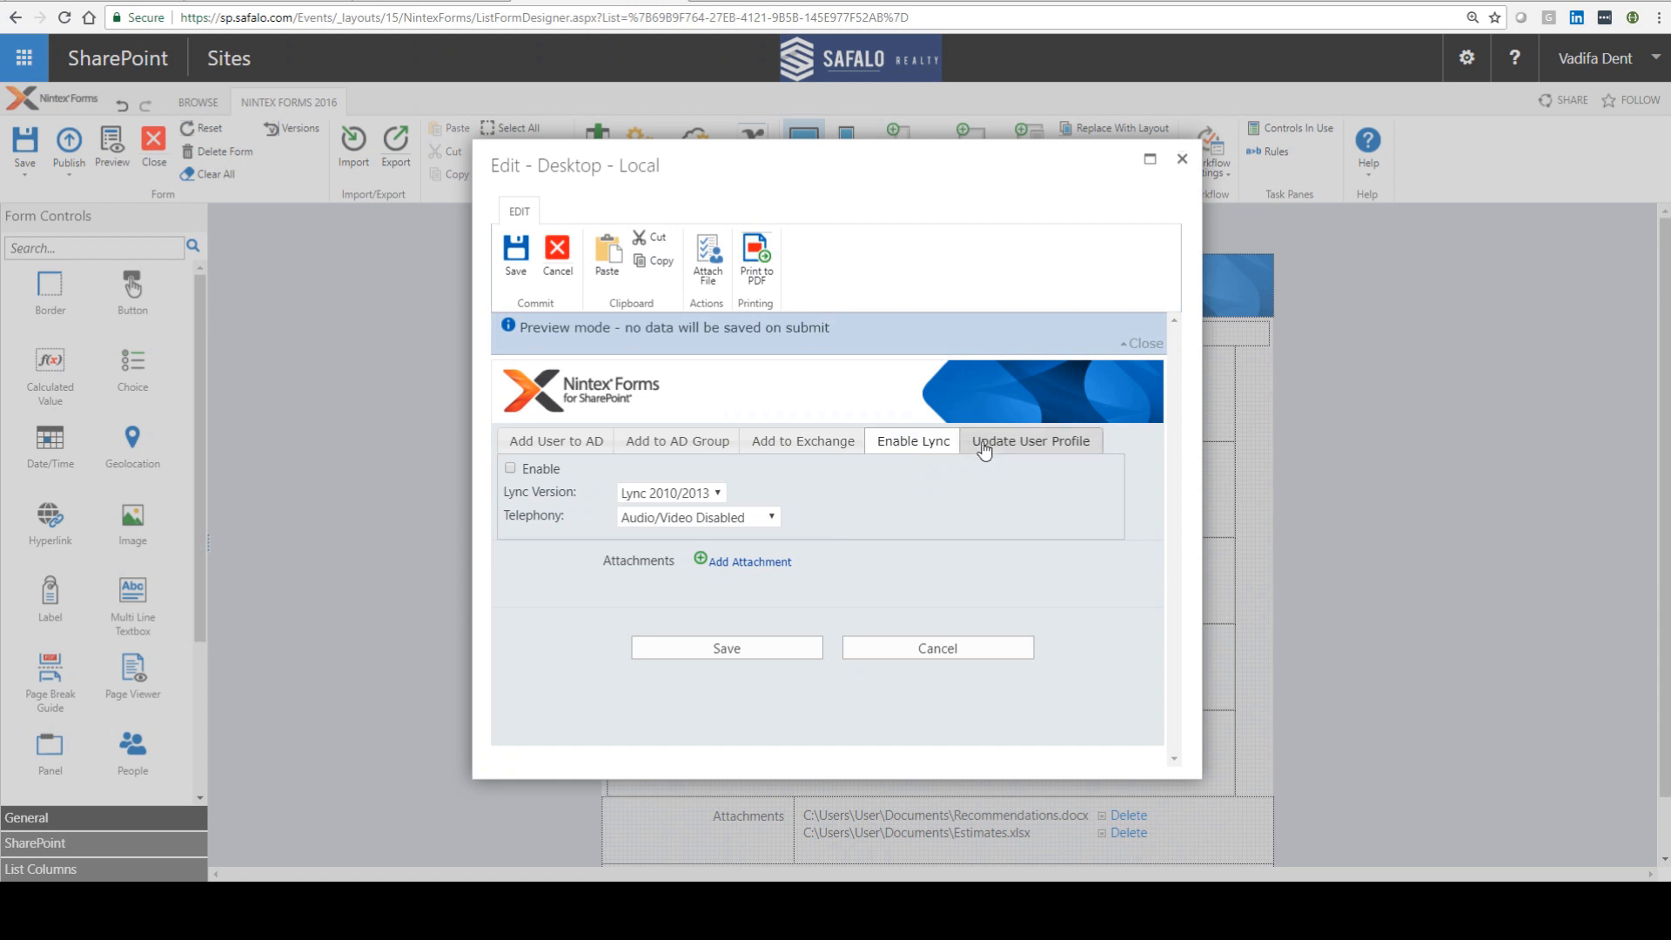
click(929, 651)
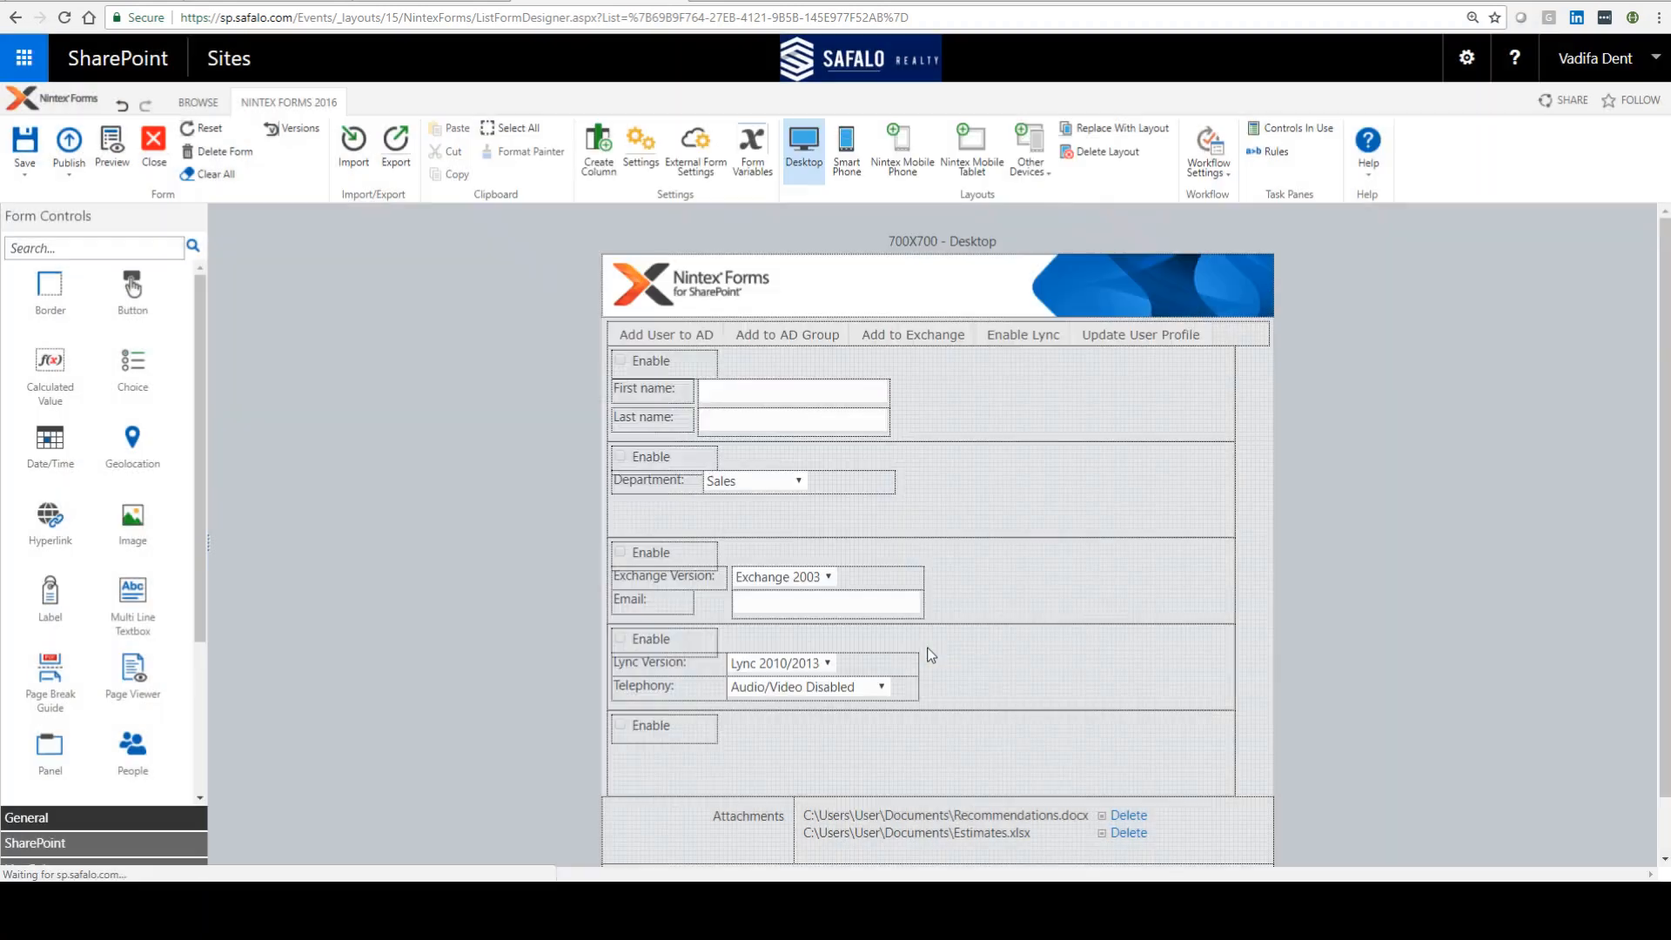